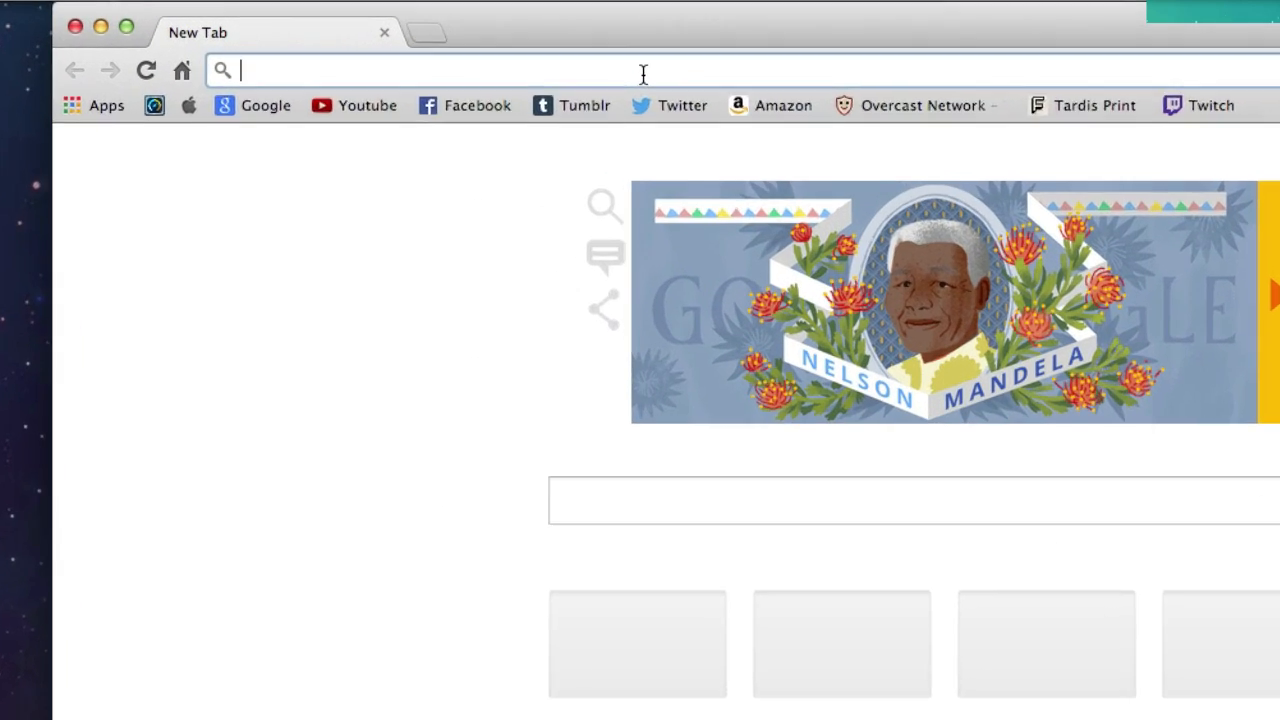
Search the web for novaskin and open the Minecraft Skin Editor: Nova Skin site
text(novask)
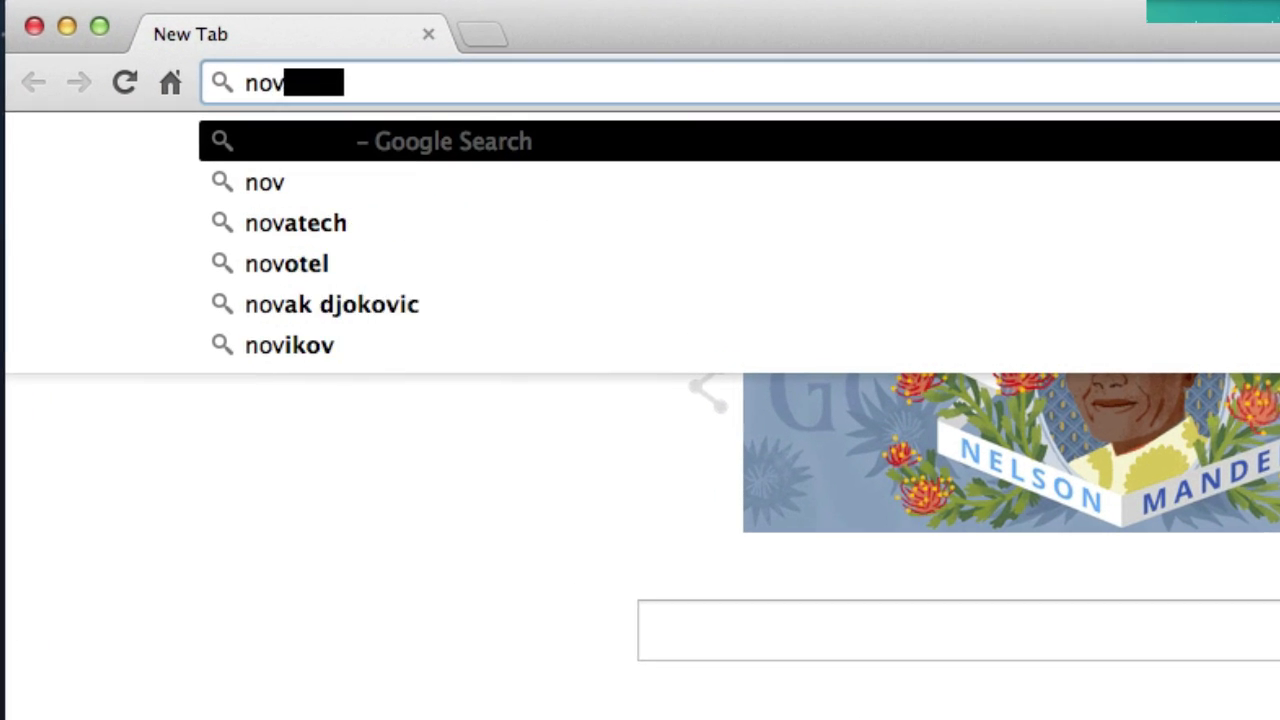
text(in)
key(Return)
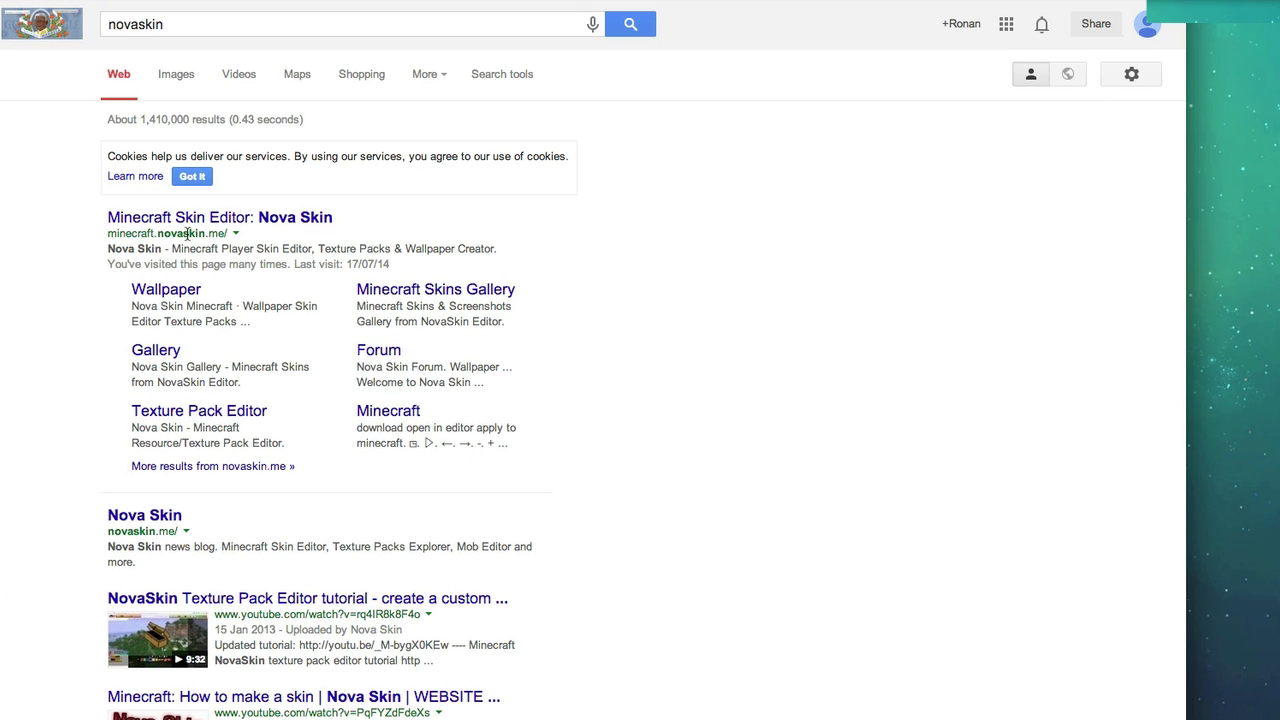
click(200, 217)
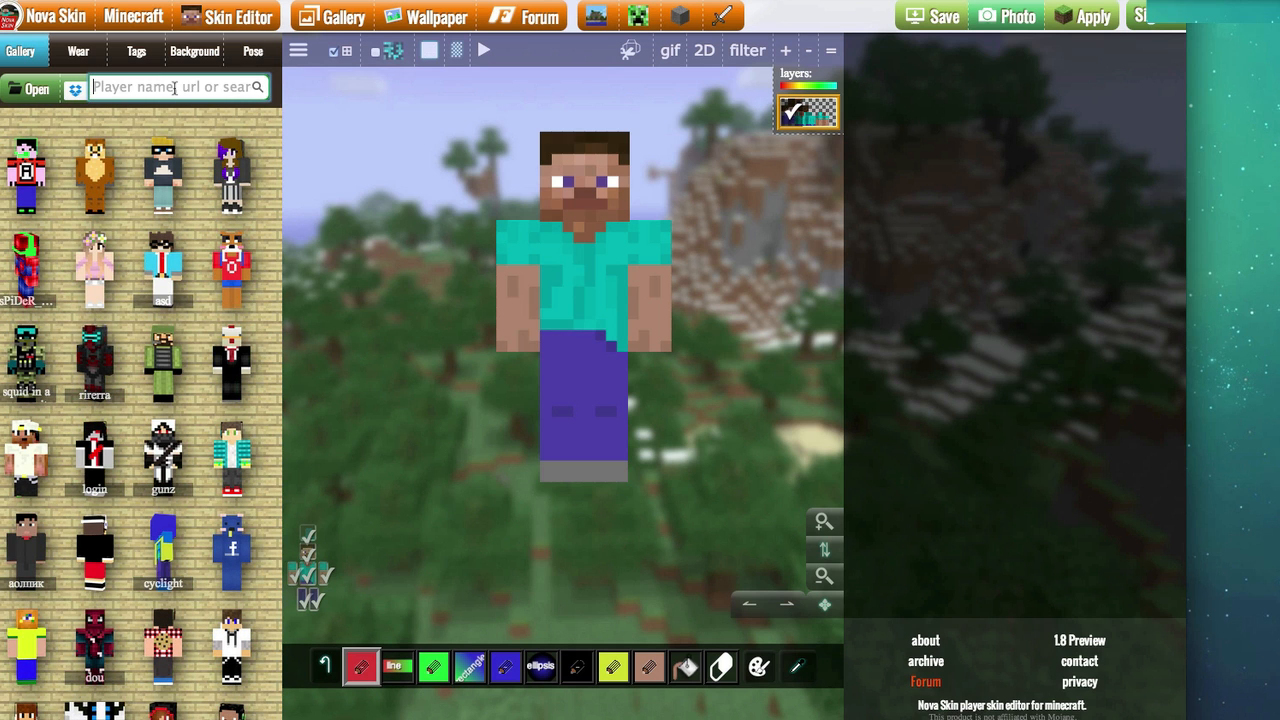
Search the skin gallery for the player's username and load the matching skin onto the character
text(The)
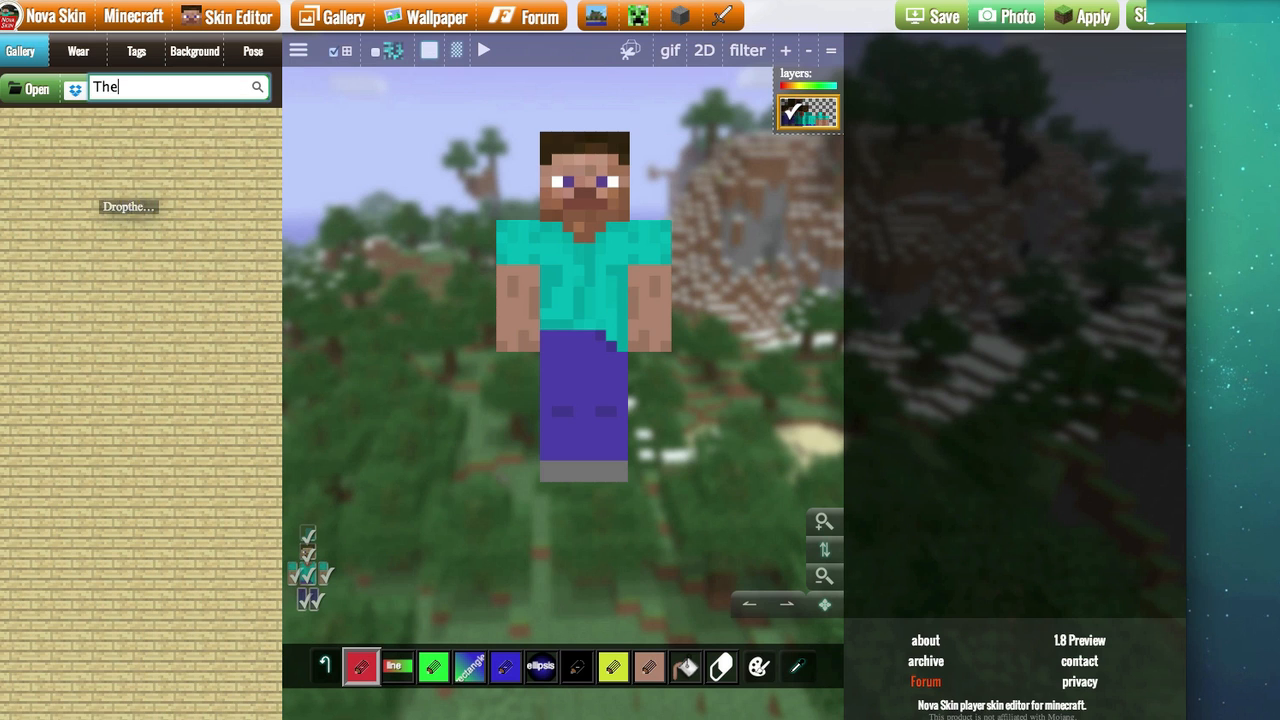
text(RonanT)
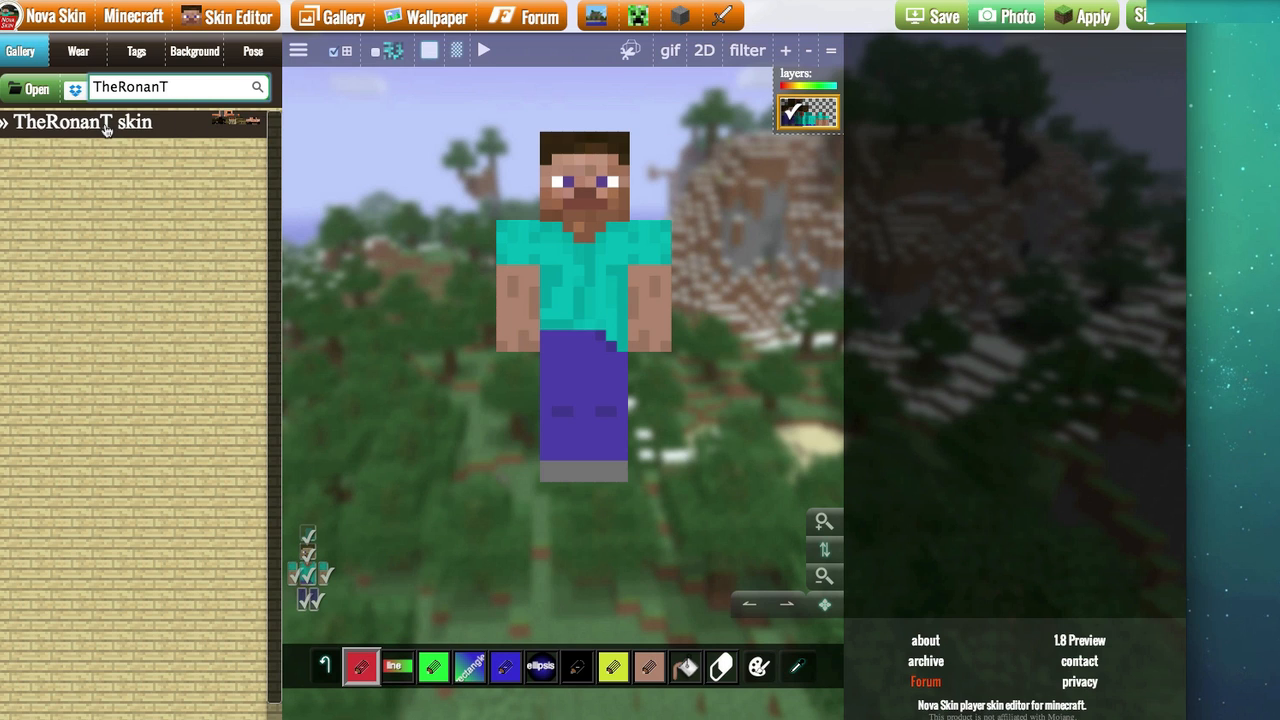
click(107, 130)
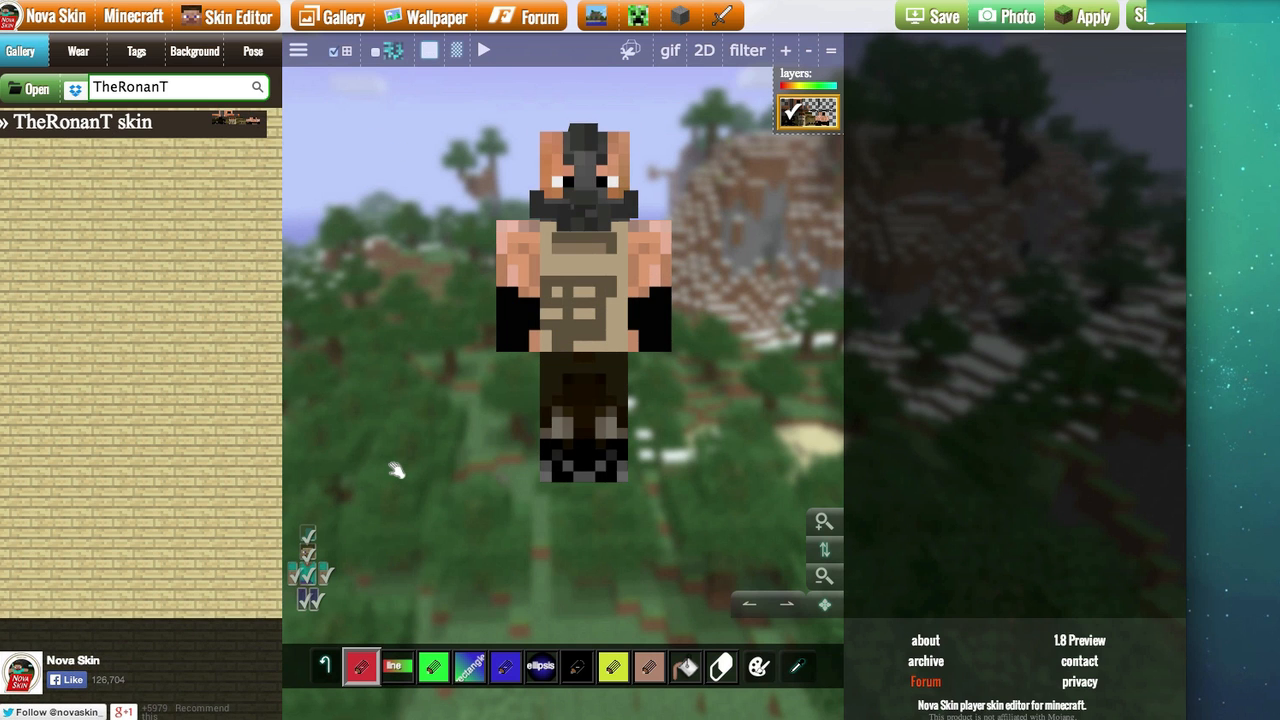
Search the computer for greenscreen and load Greenscreen .png as the custom background behind the character
click(244, 51)
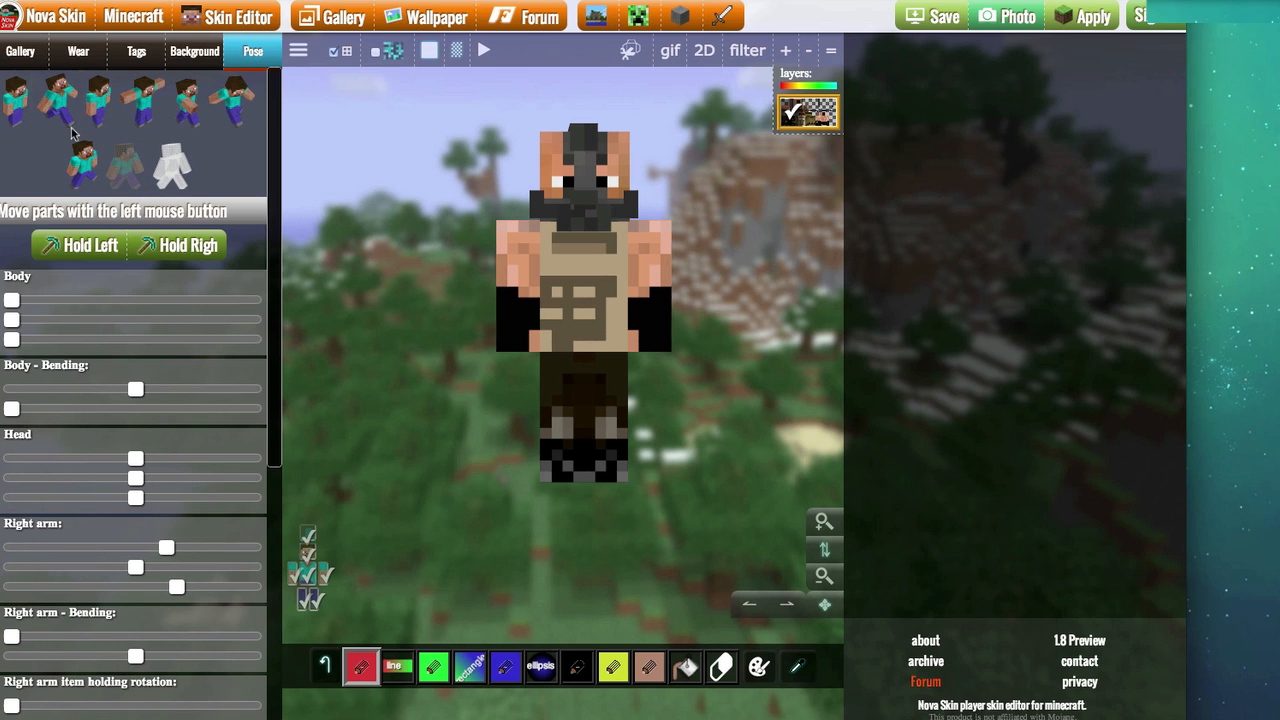
click(190, 53)
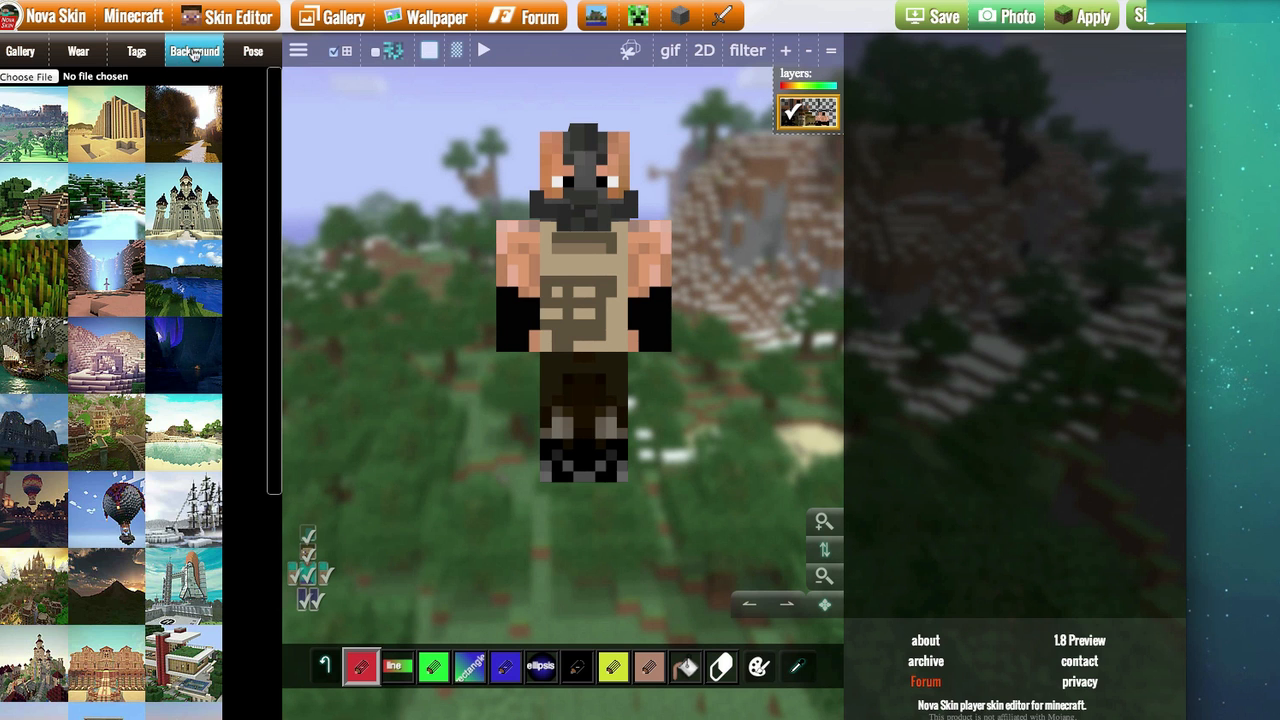
click(28, 76)
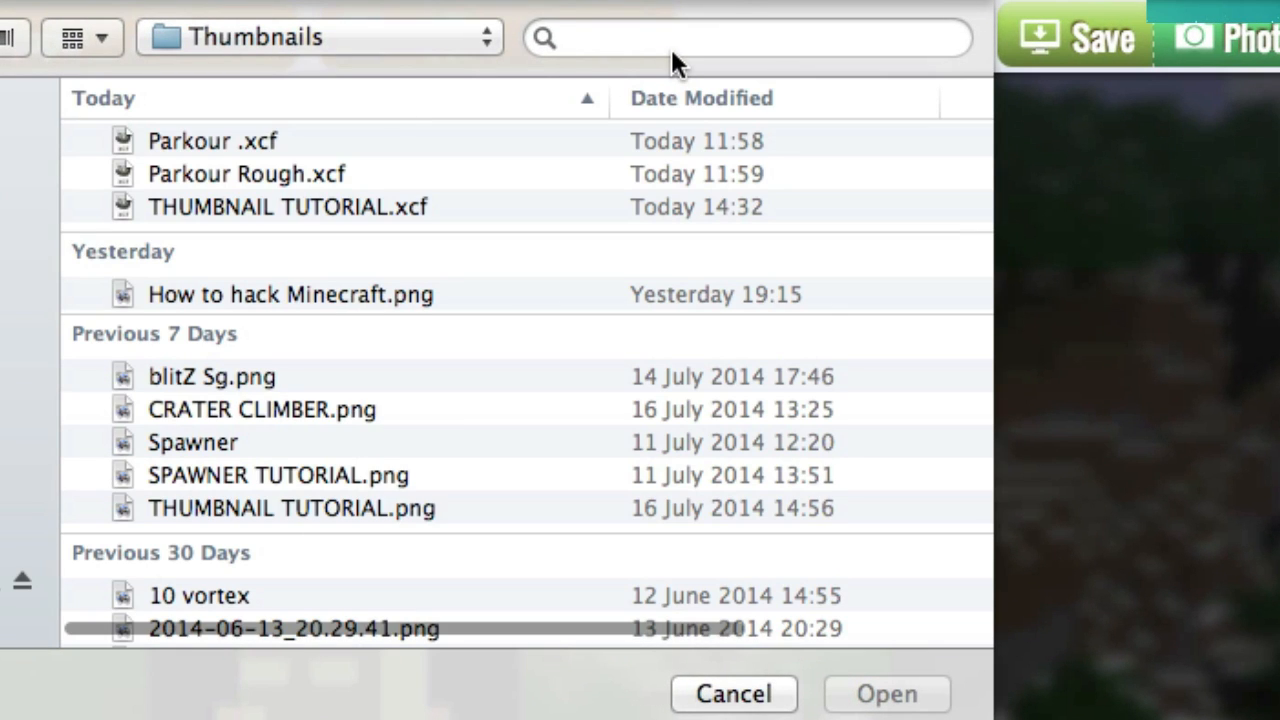
click(674, 40)
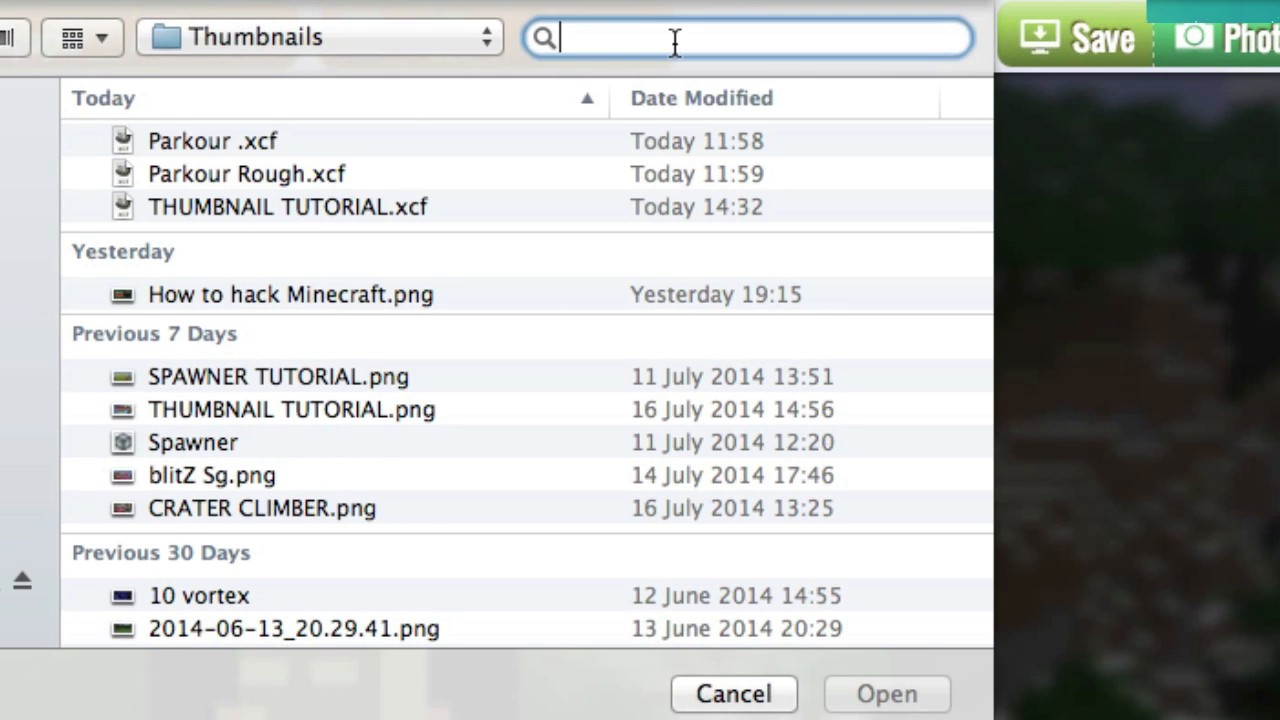
text(green)
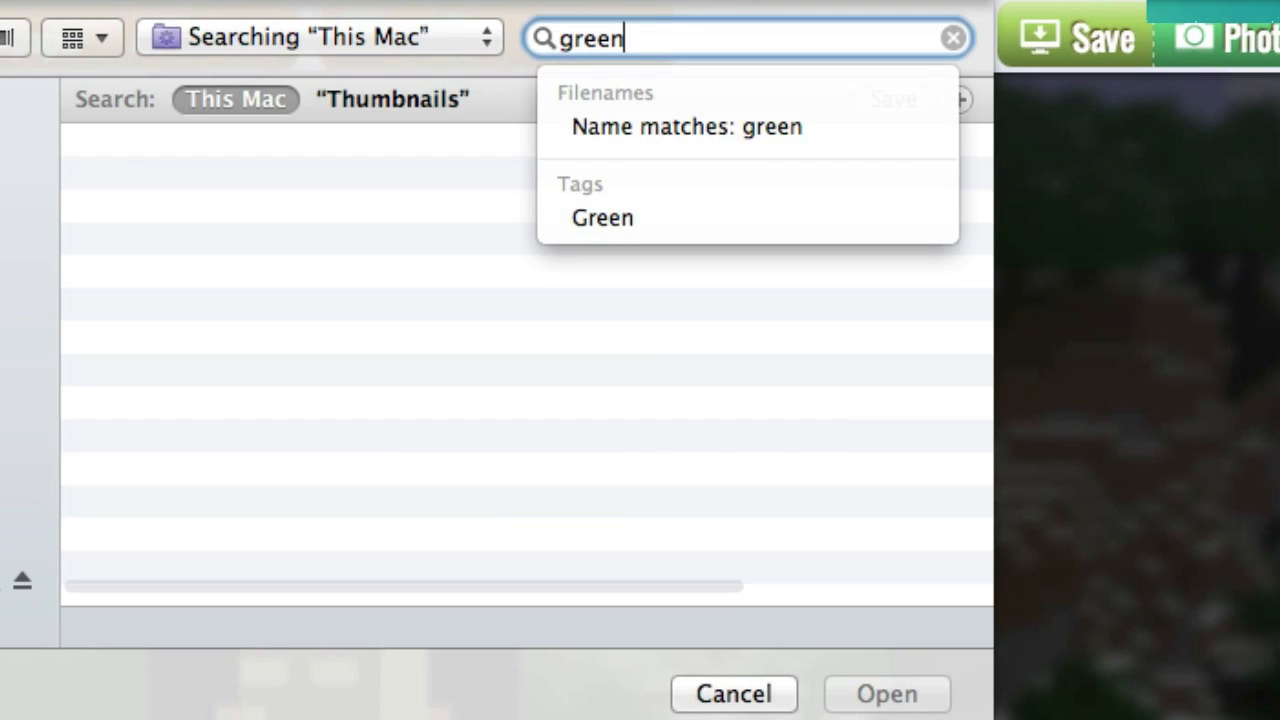
text(screen)
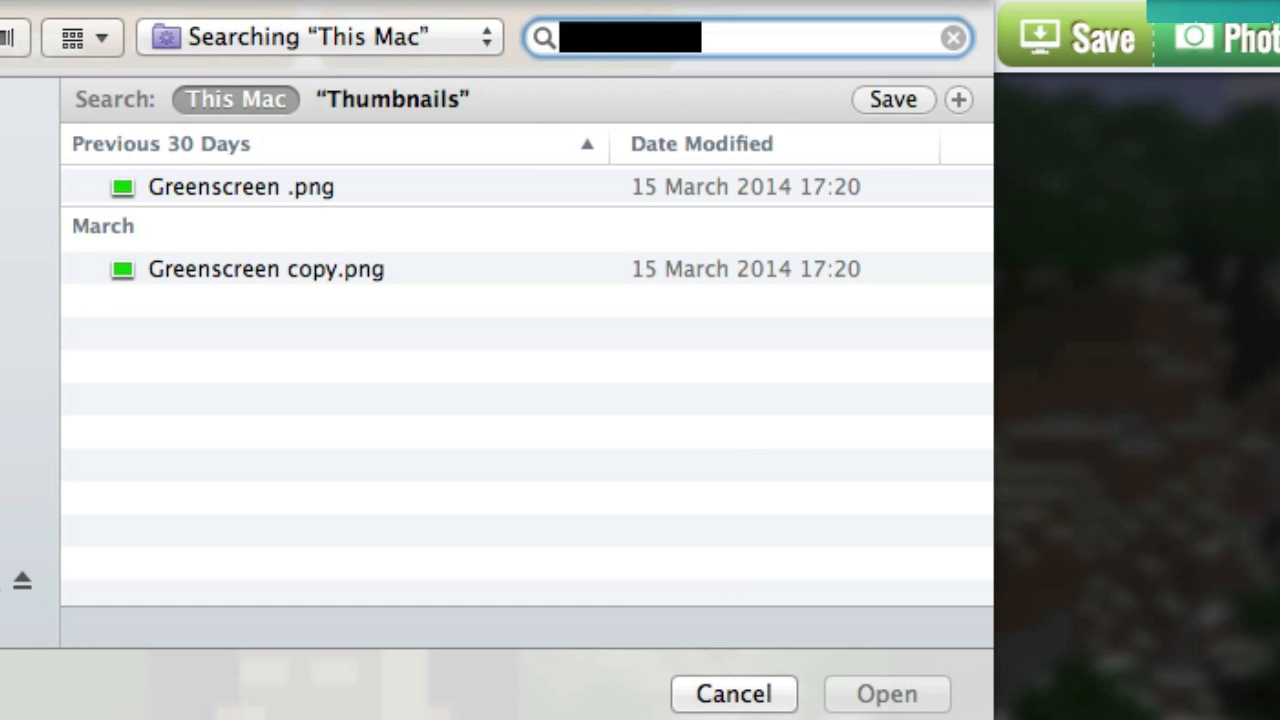
double_click(290, 190)
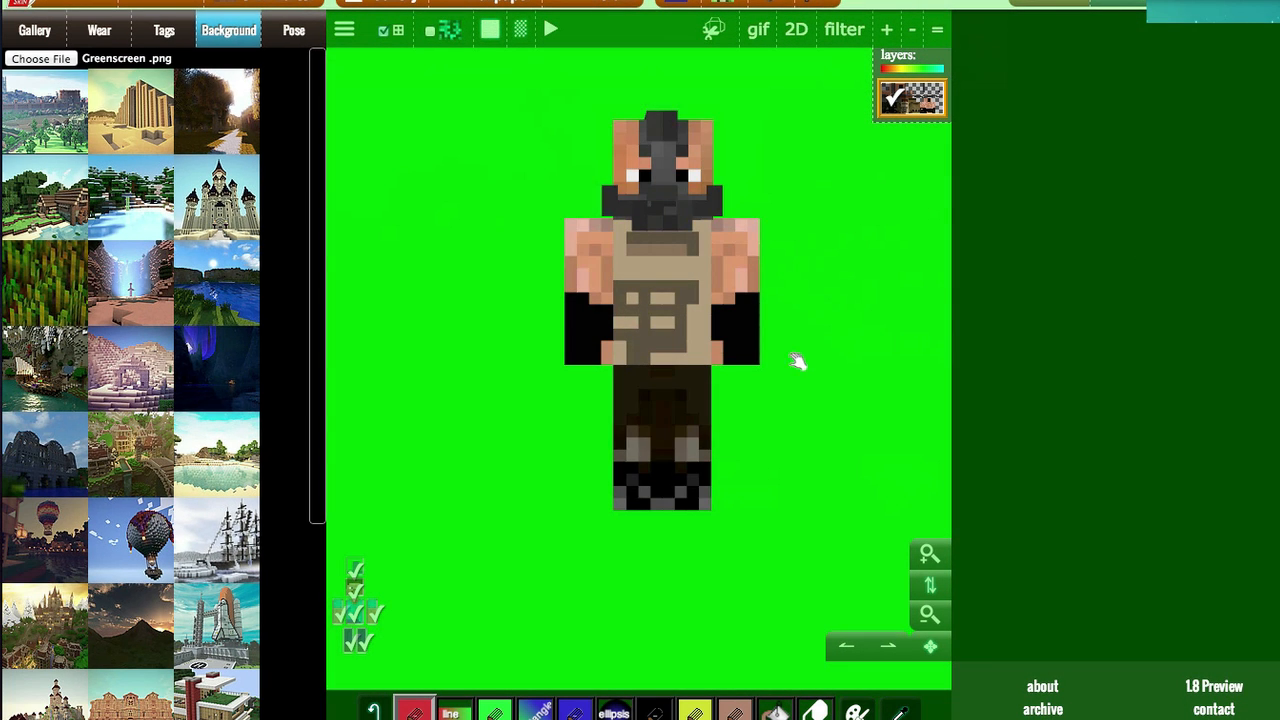
Set the second body-bending value of the character's pose to 0.05
click(294, 33)
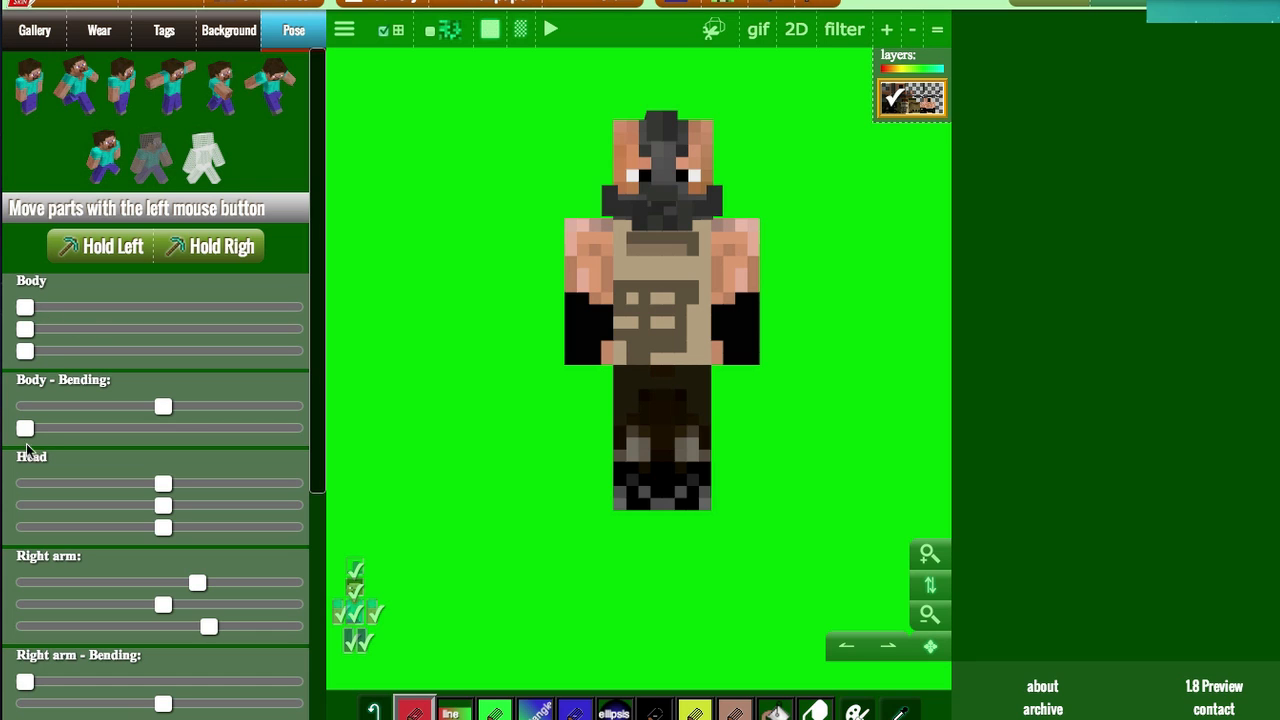
mouse_move(30, 432)
mouse_down()
mouse_move(114, 434)
mouse_move(19, 437)
mouse_up()
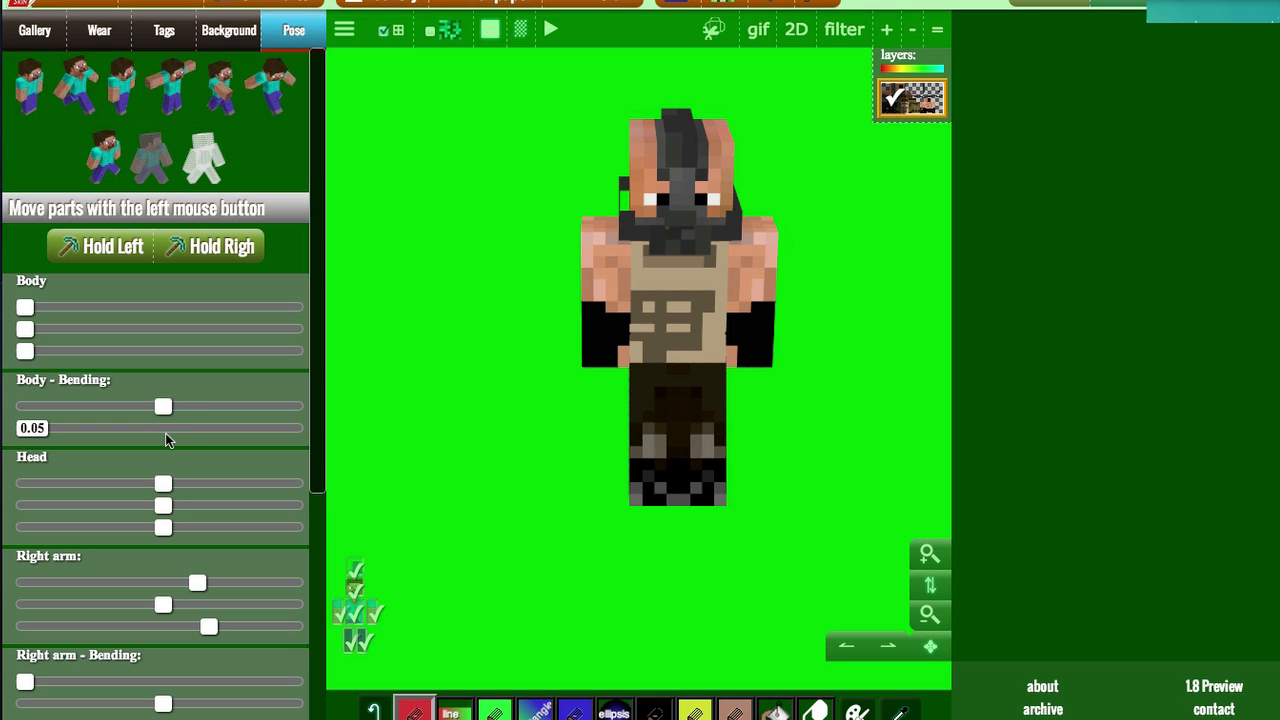
scroll(166, 440, down, 3)
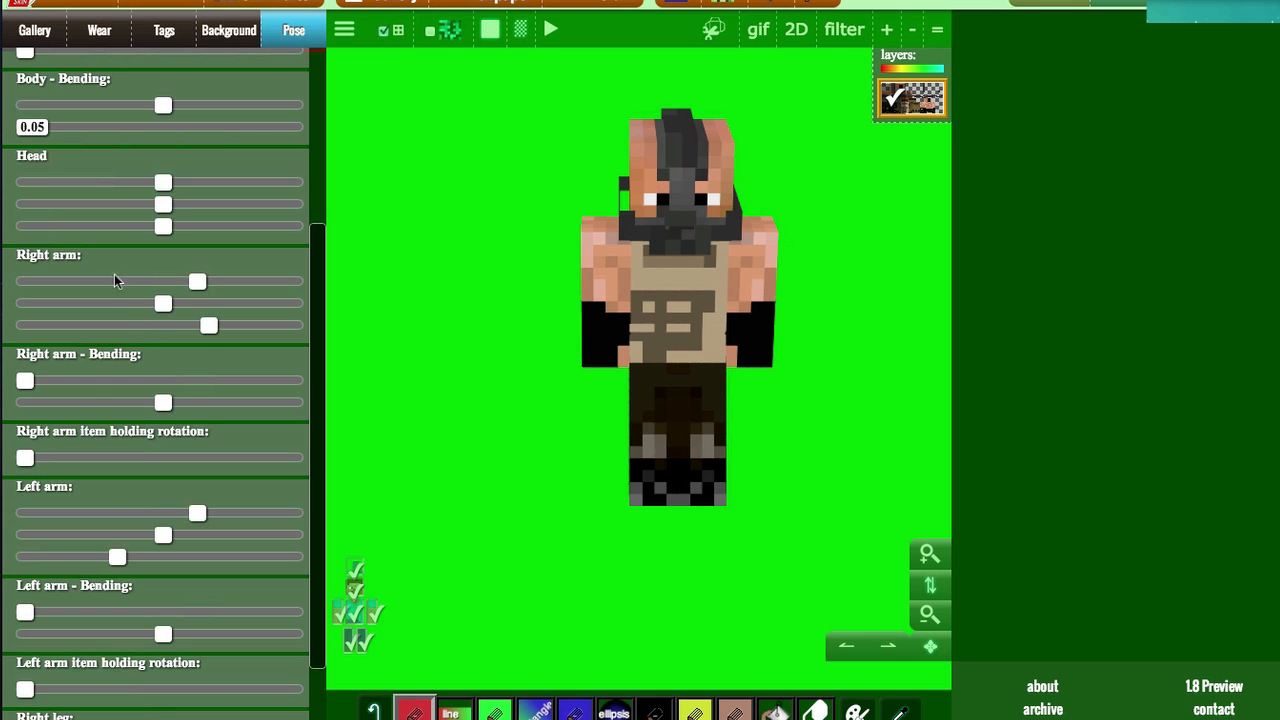
scroll(207, 428, up, 3)
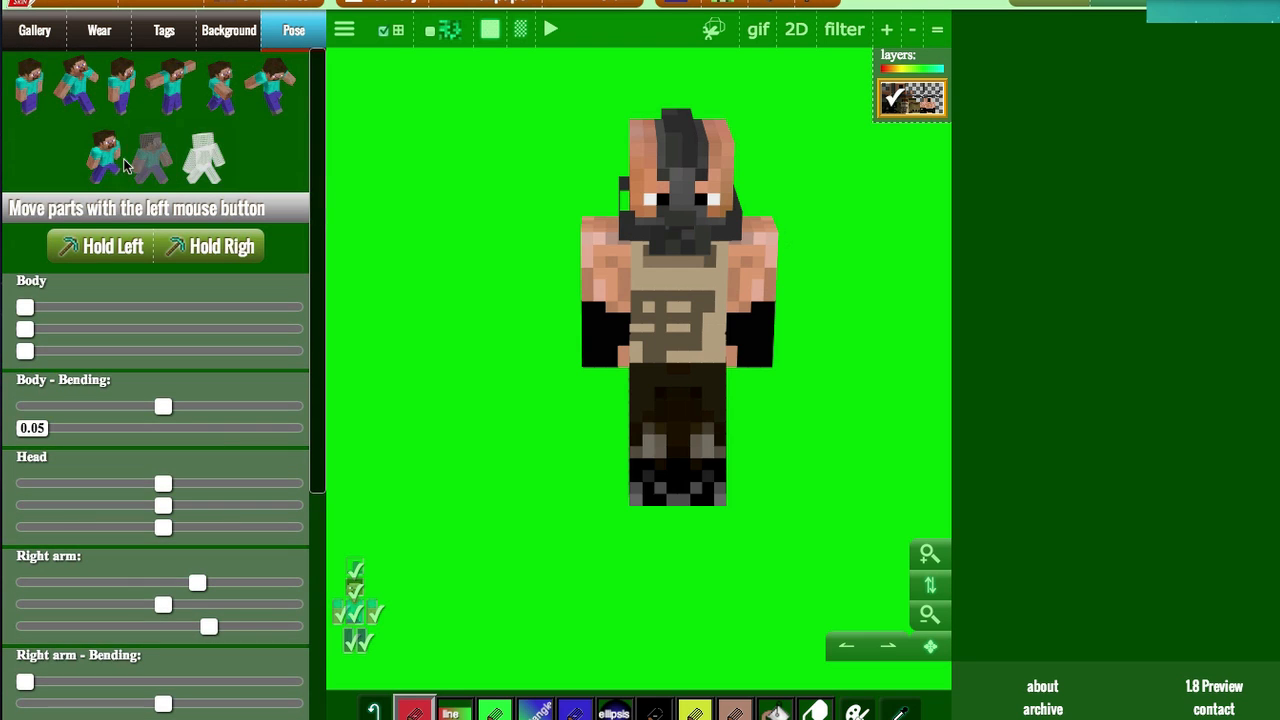
Apply the last preset pose of the first row and take a screenshot of the character on the green background
click(112, 168)
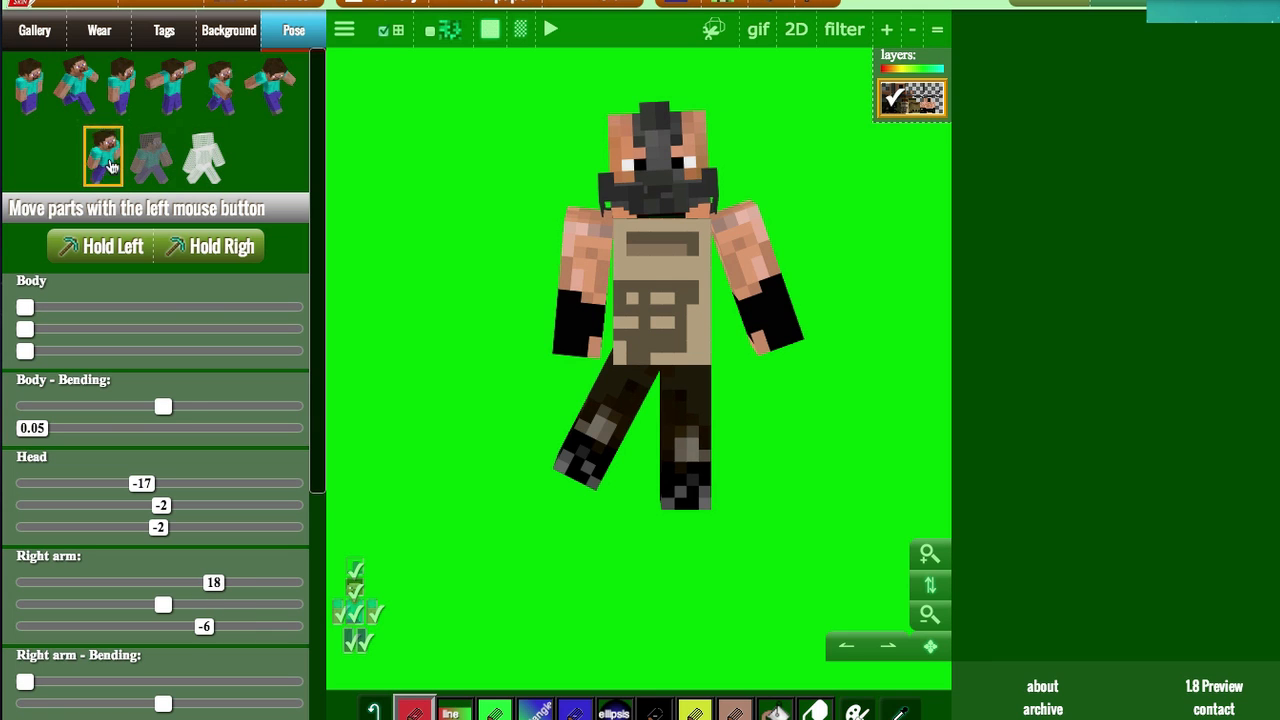
click(291, 110)
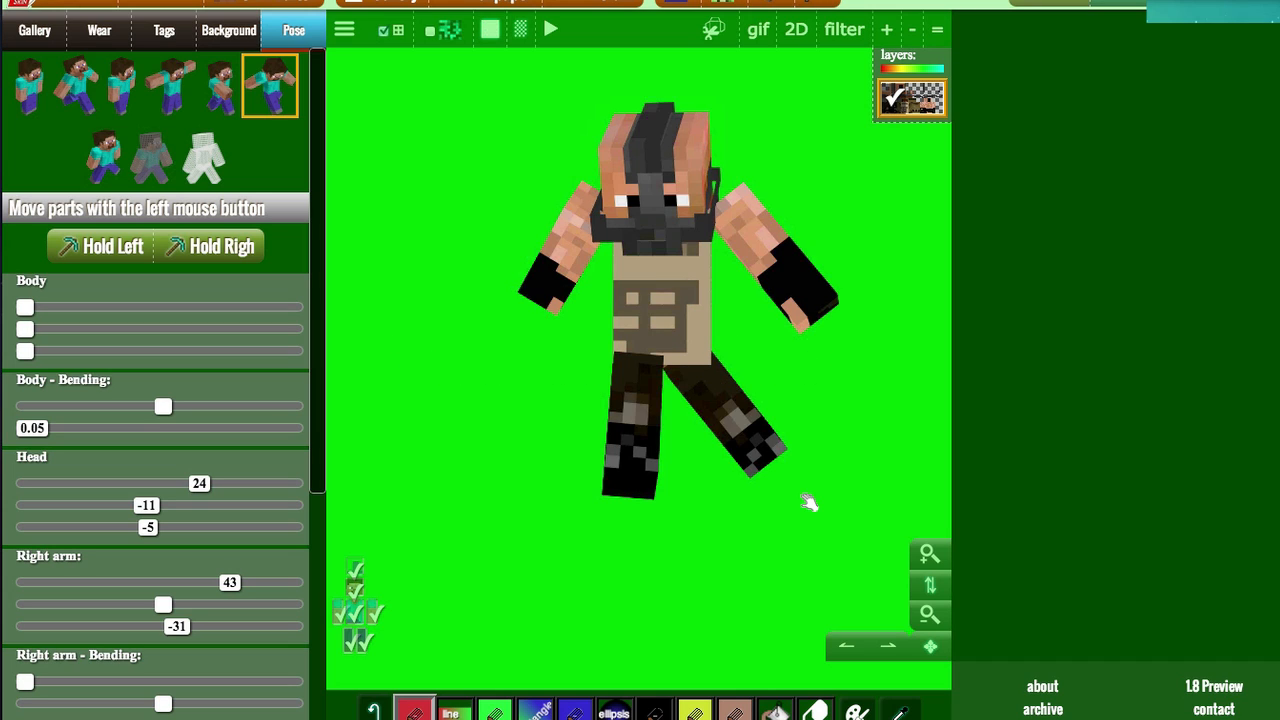
drag(425, 66, 866, 576)
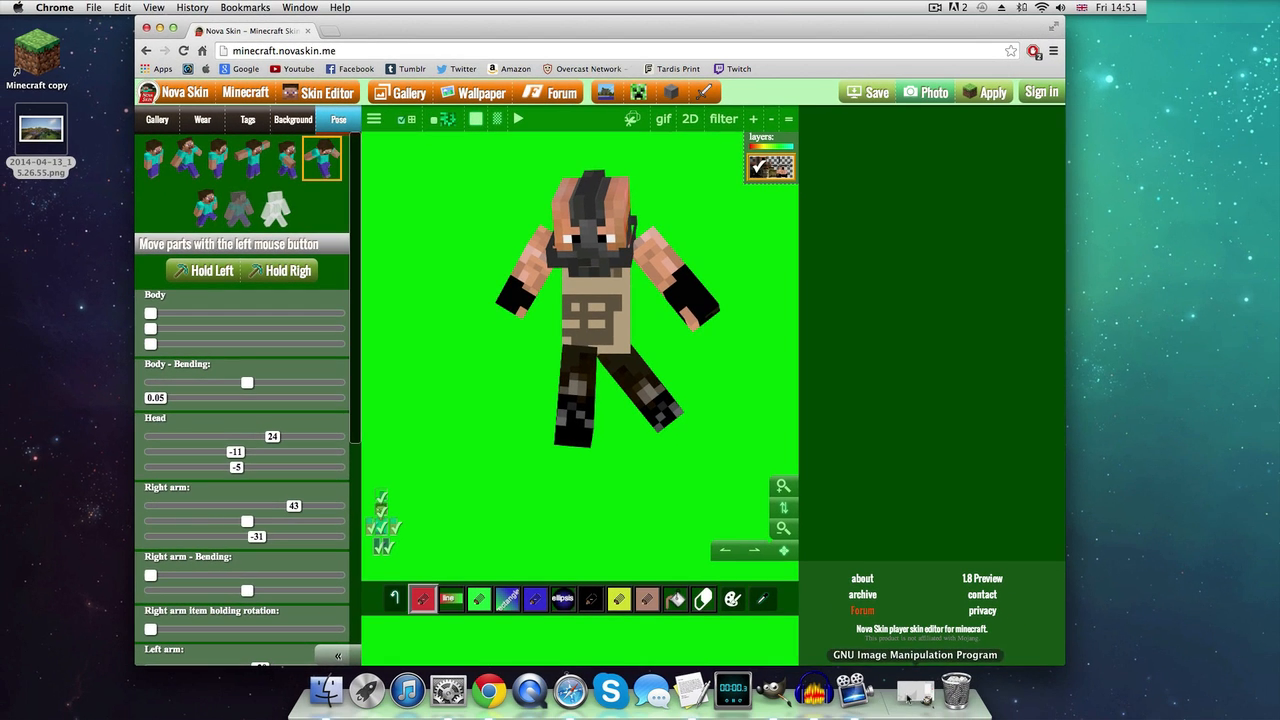
Switch to GIMP and create a new blank image of 1280 × 720 px
click(910, 692)
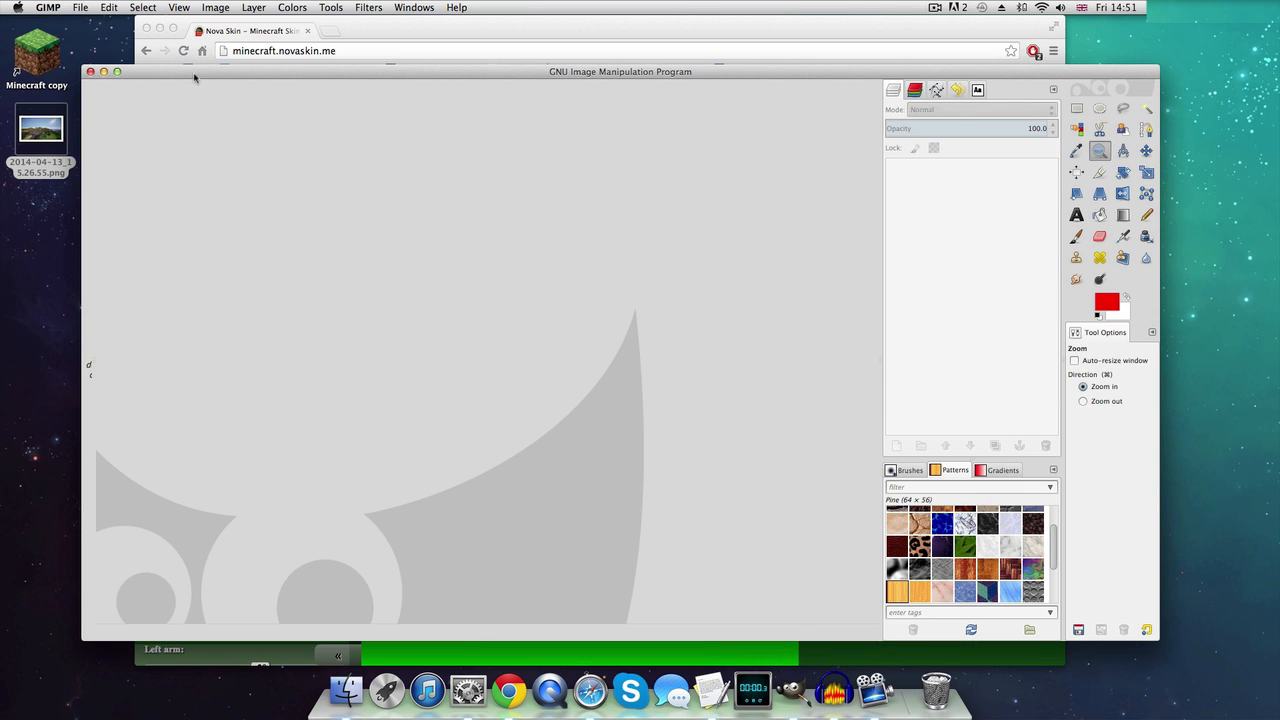
drag(195, 77, 197, 68)
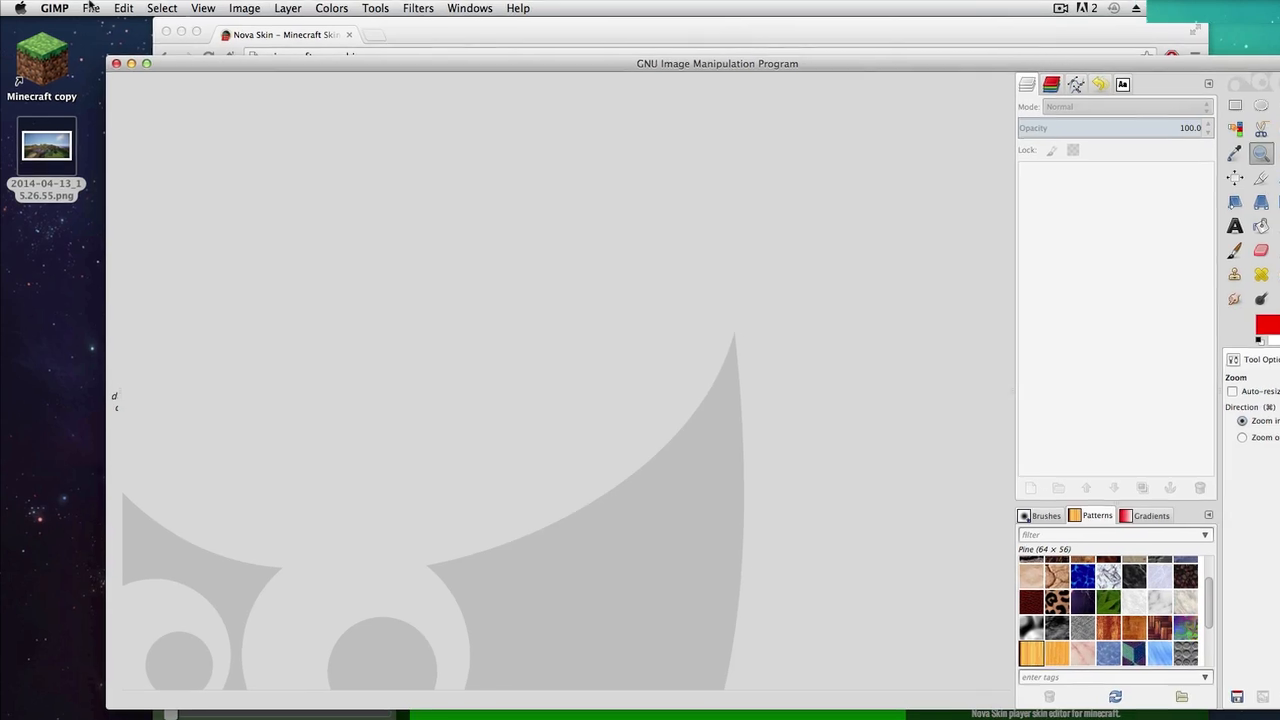
click(80, 7)
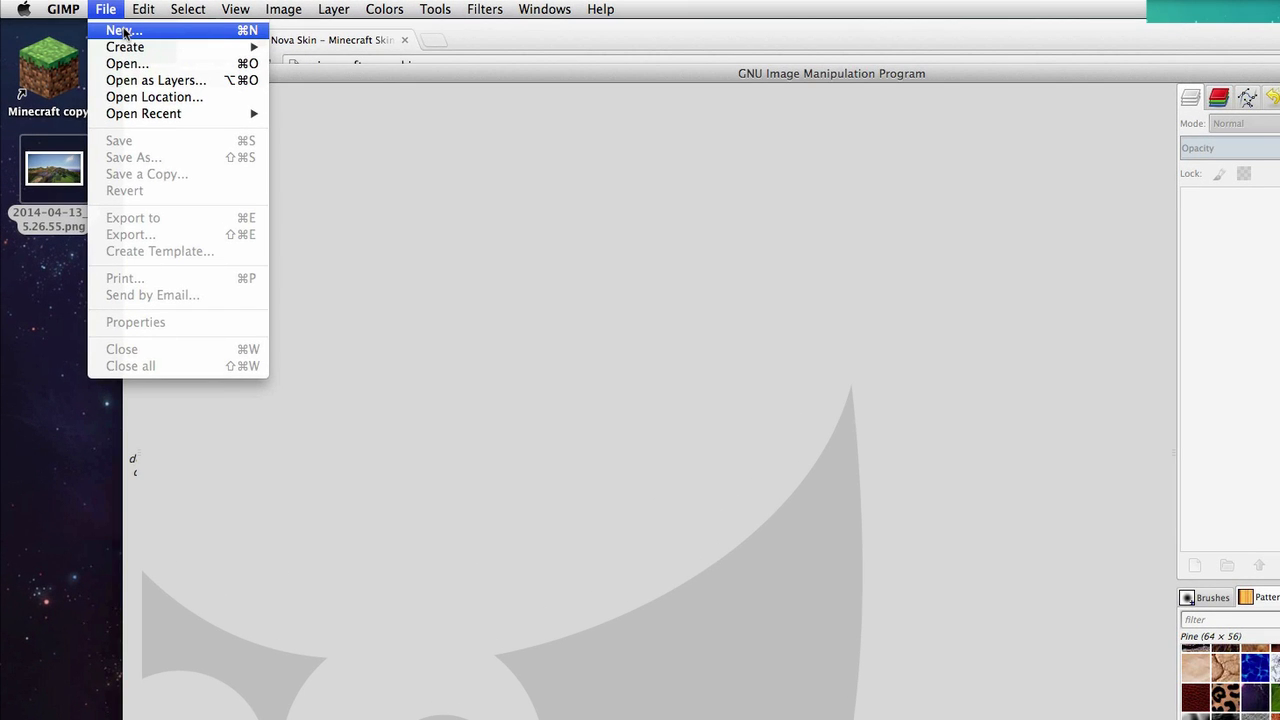
click(124, 31)
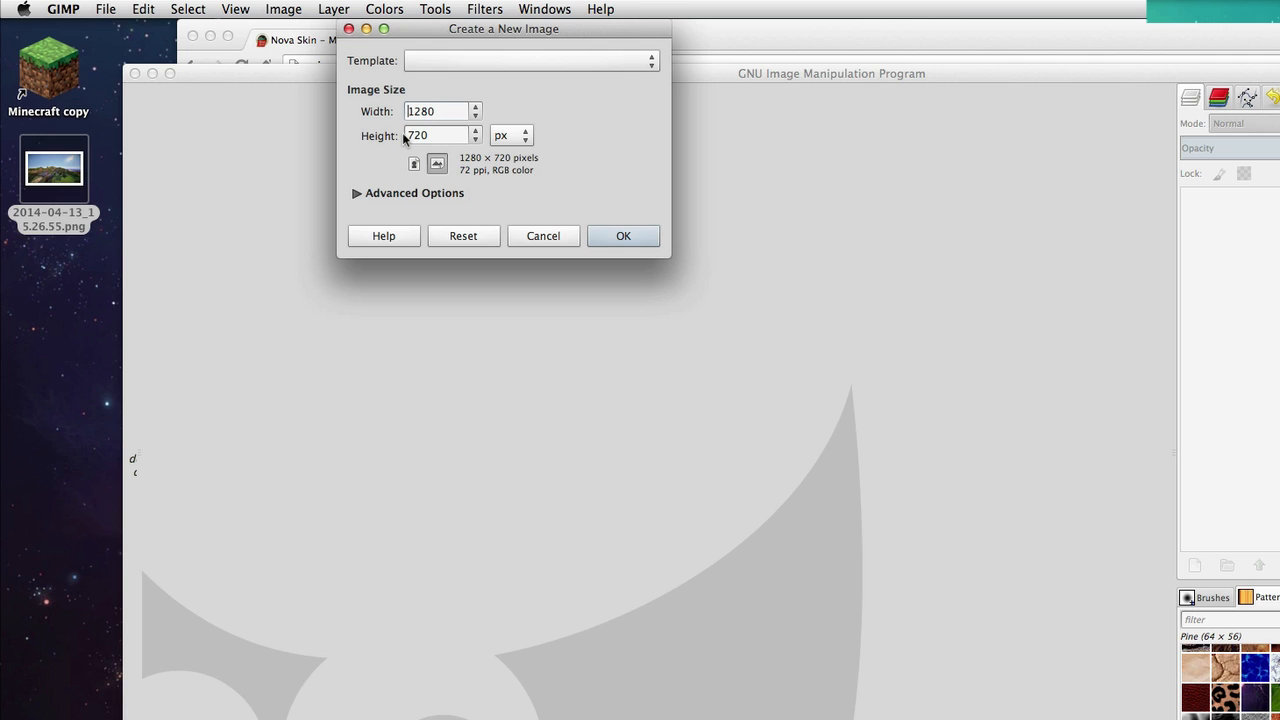
click(620, 237)
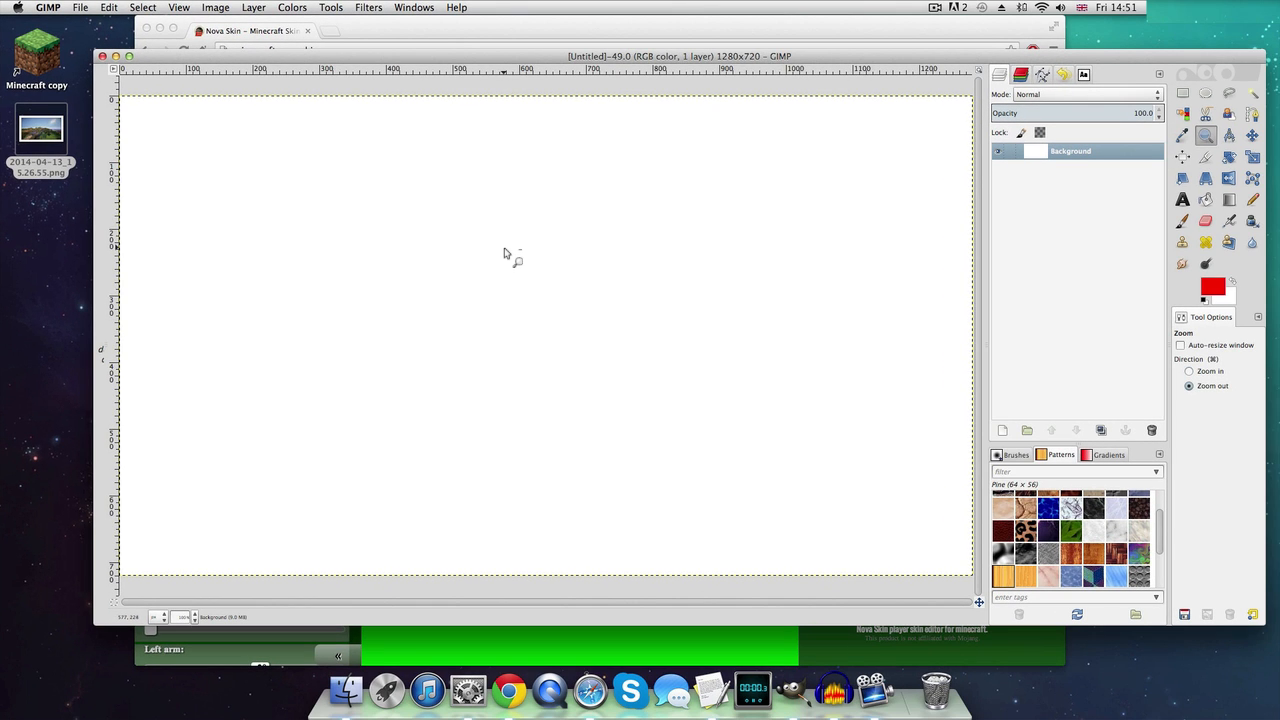
Add Screen Shot 2014-07-18 at 14.51.04.png from the Desktop to the image as a new layer
ctrl+click(503, 253)
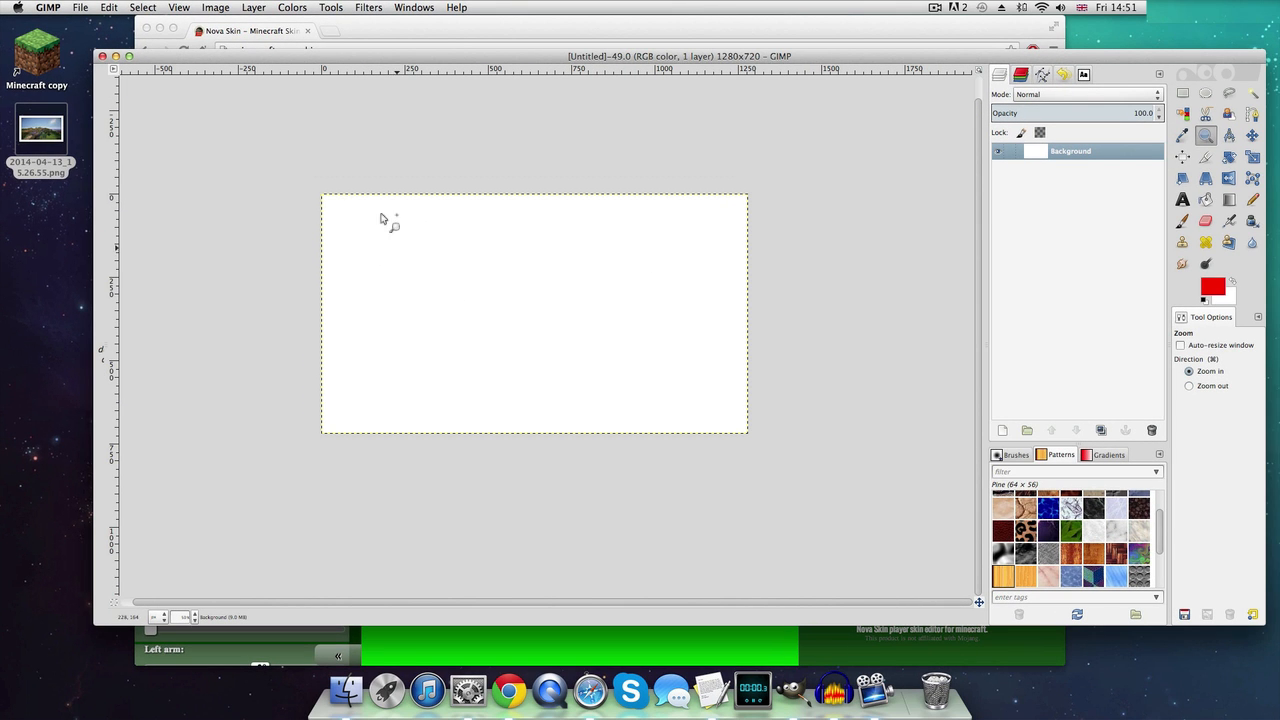
click(80, 7)
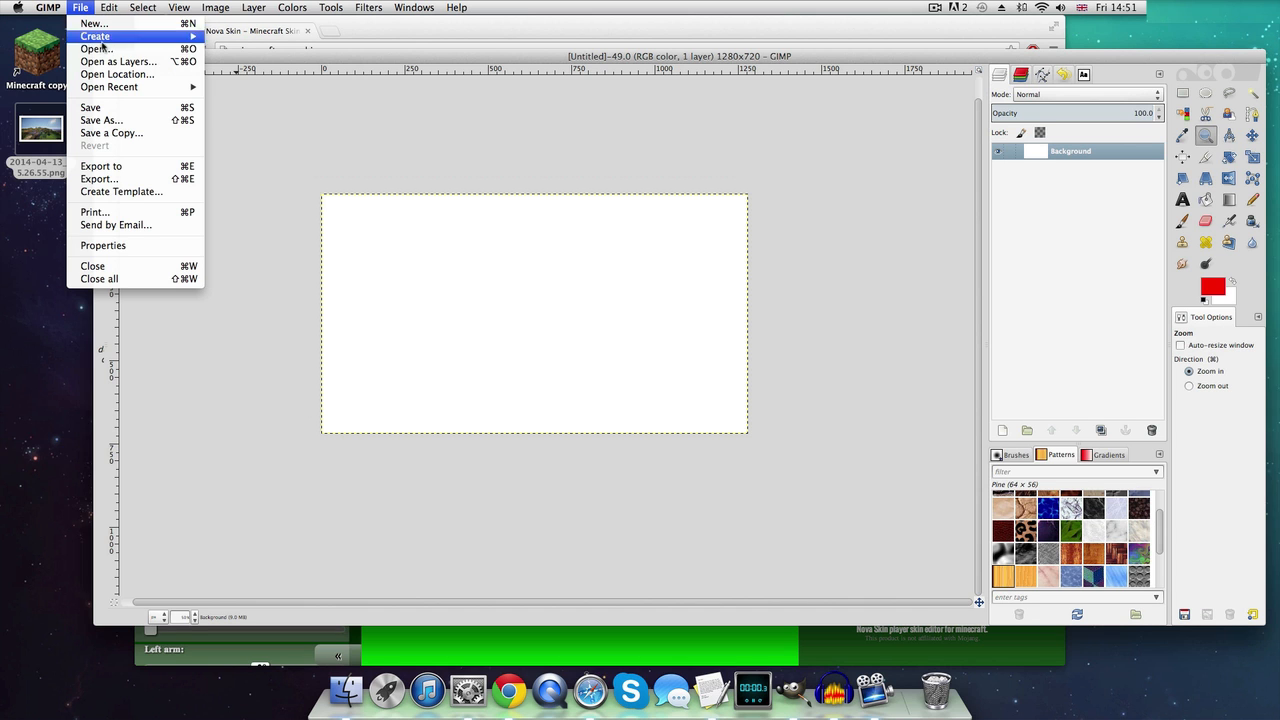
click(90, 46)
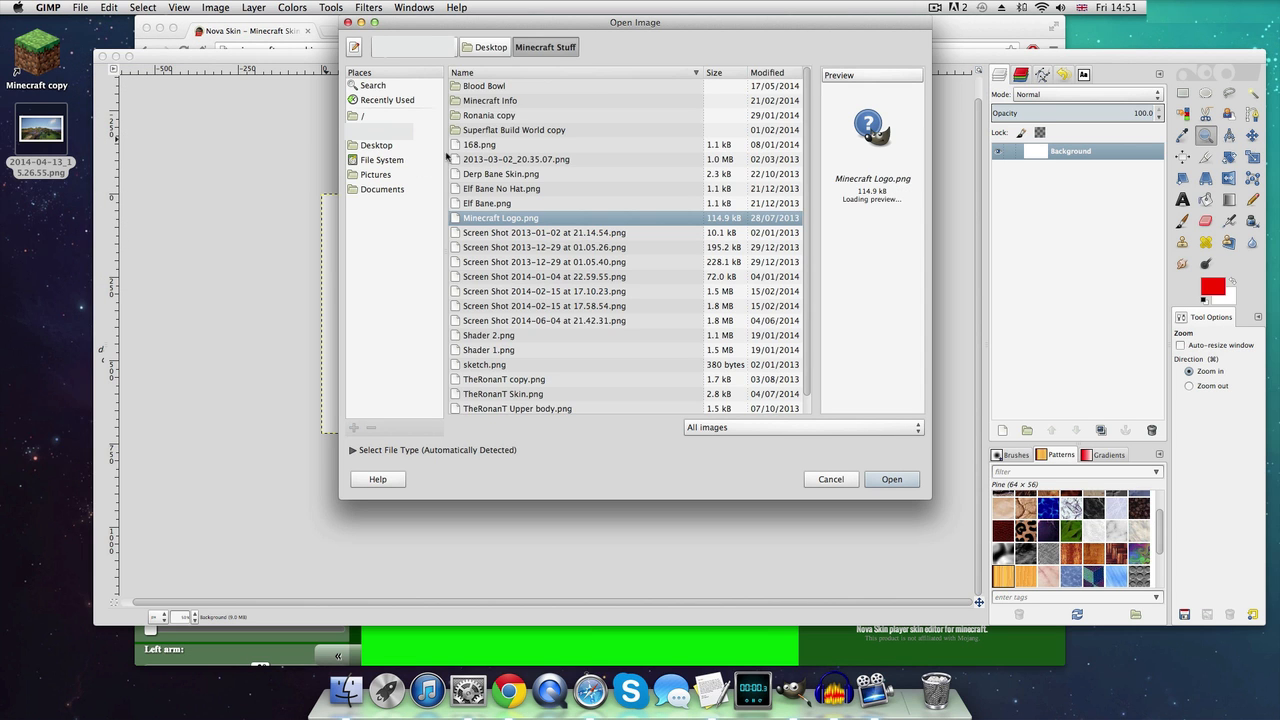
click(398, 148)
scroll(591, 246, down, 3)
scroll(591, 246, down, 2)
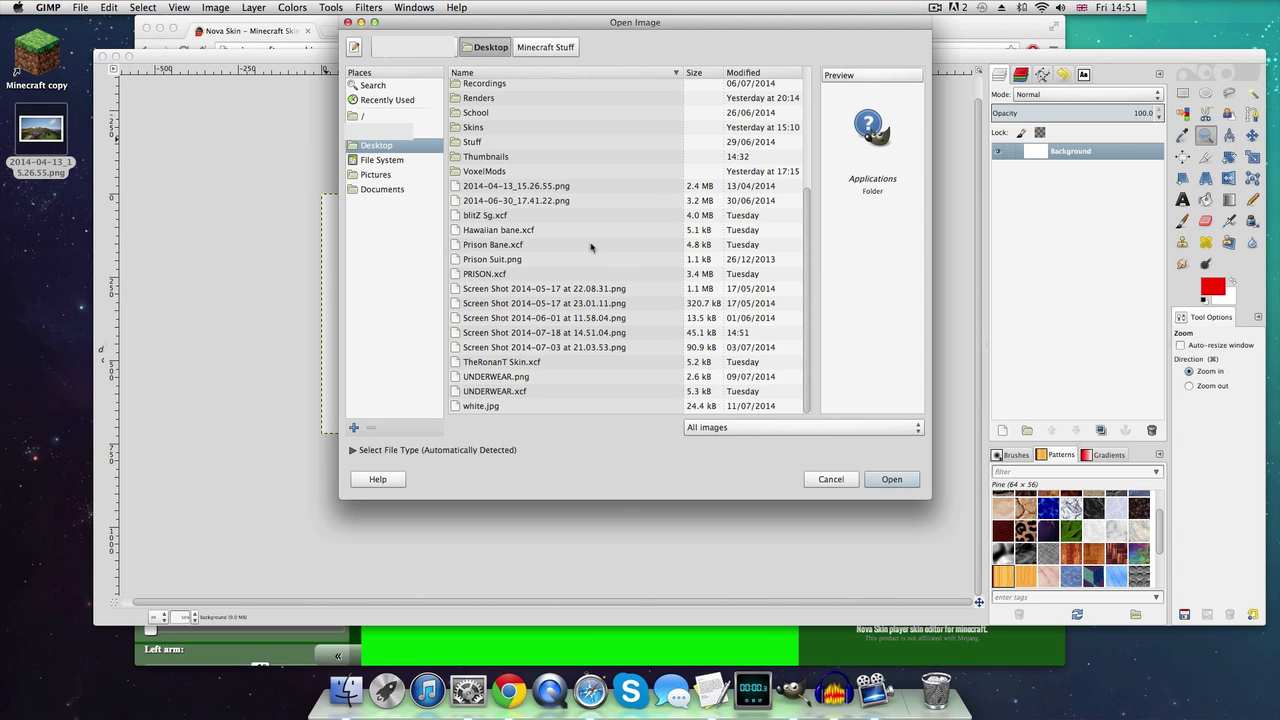
click(626, 321)
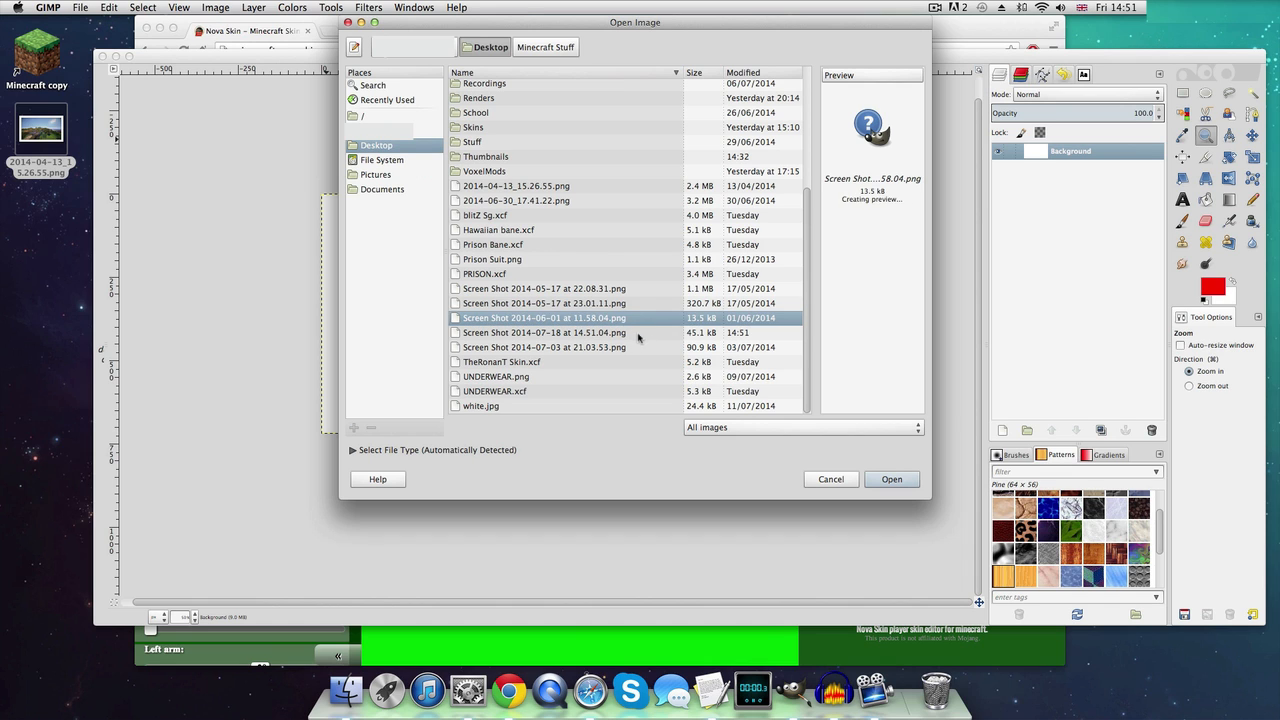
click(623, 334)
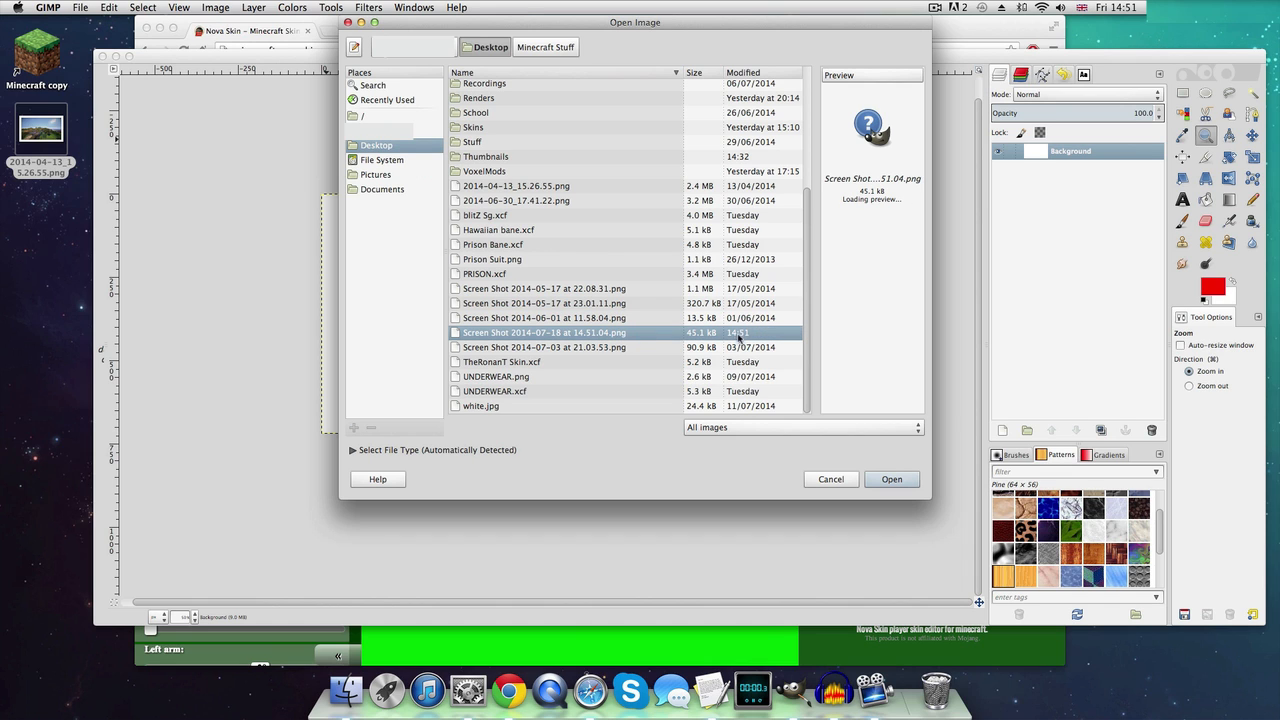
click(891, 479)
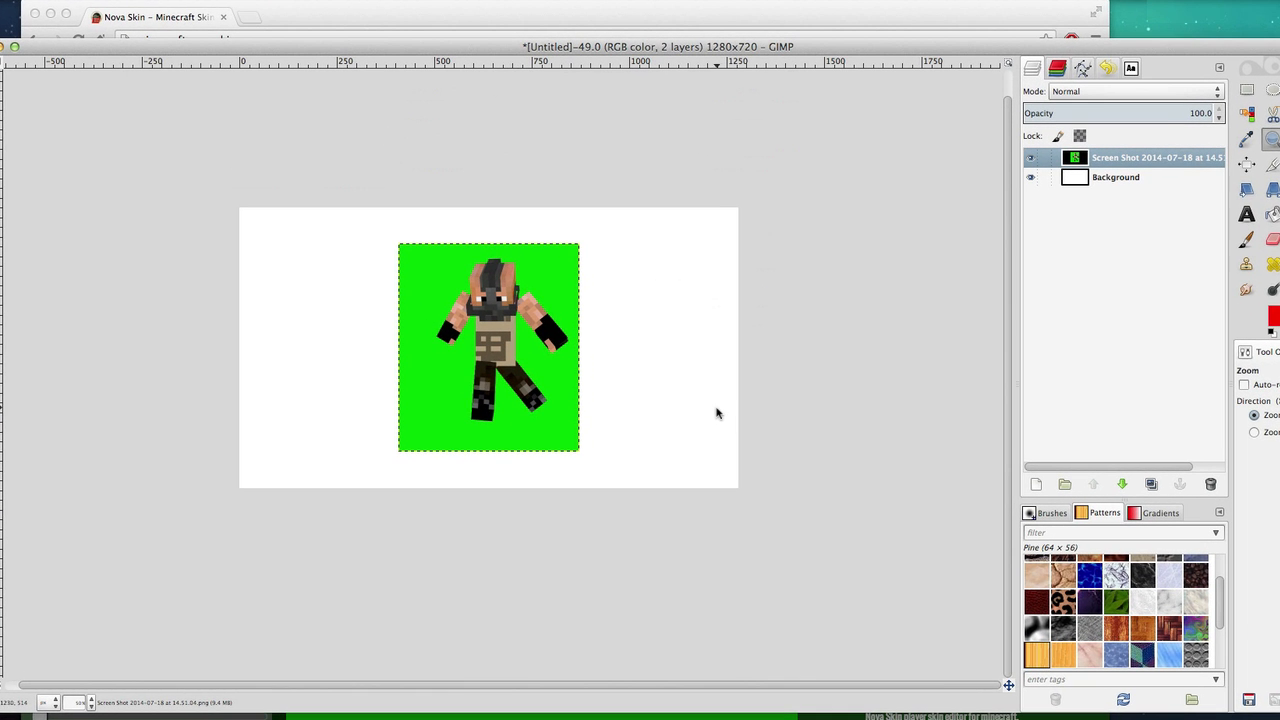
Add an alpha channel to the screenshot layer
right_click(1108, 162)
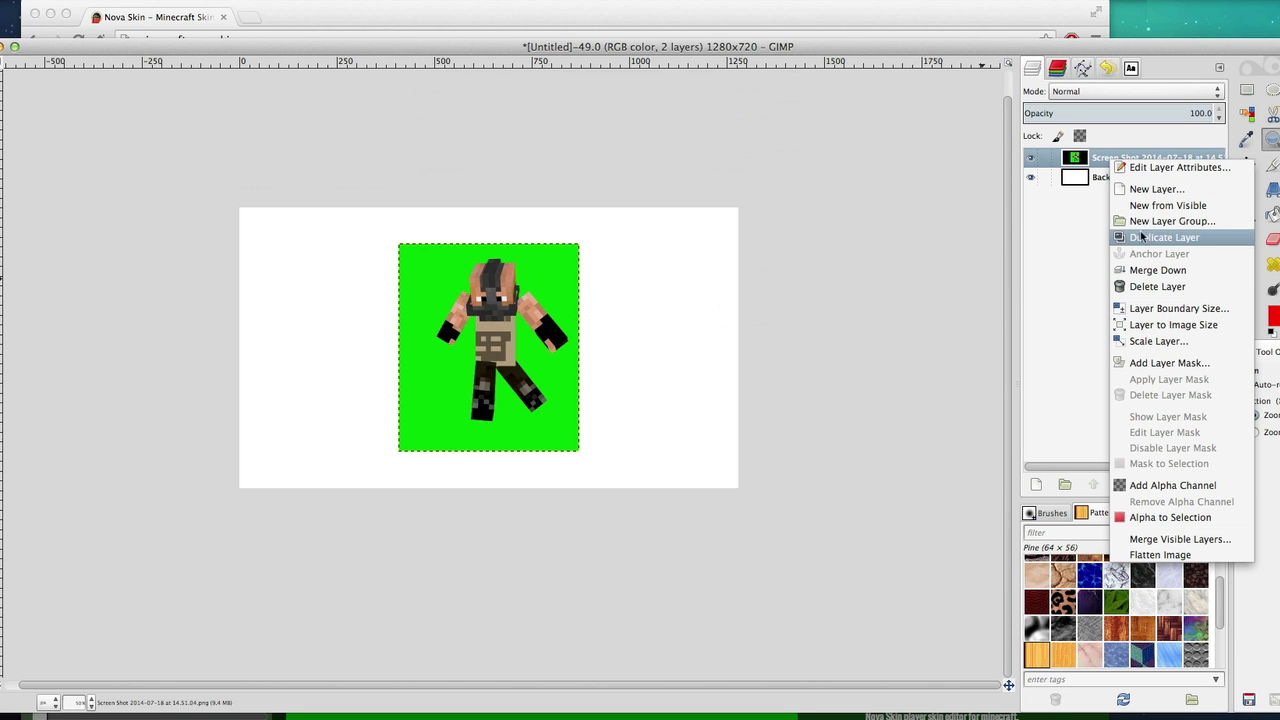
click(1156, 487)
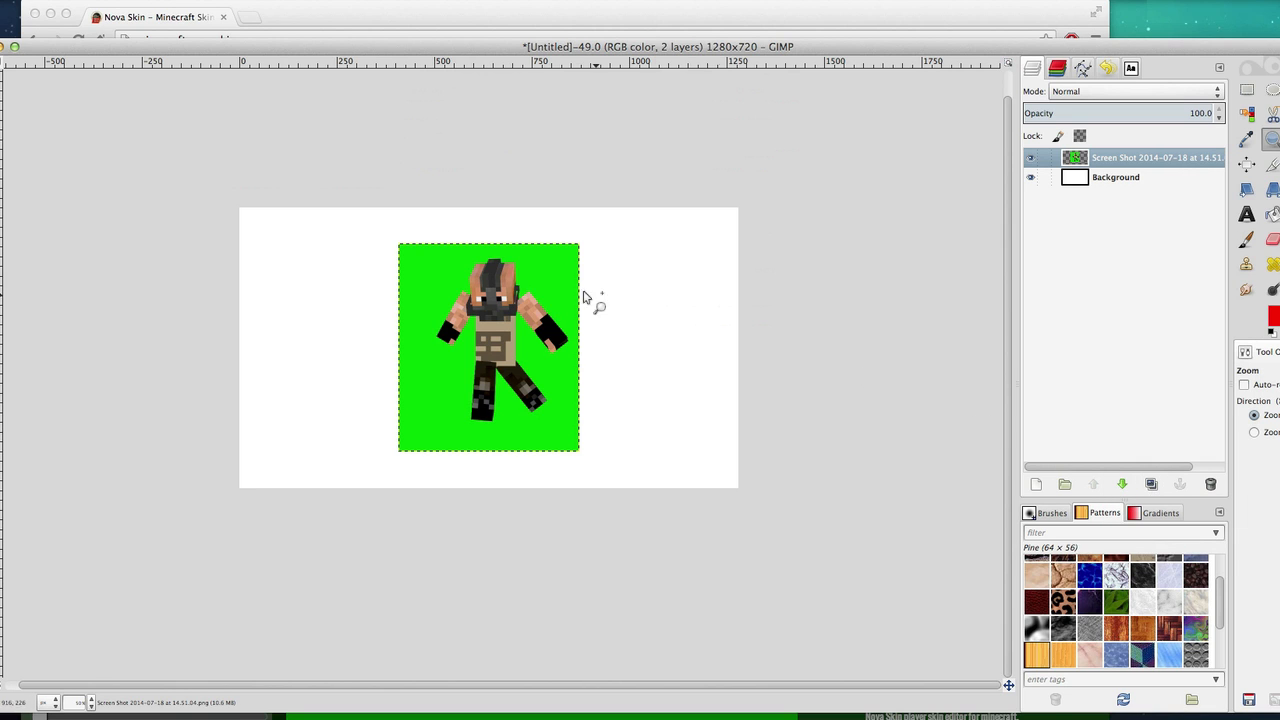
Select the green background of the screenshot layer by color and clear it to transparency
click(1249, 118)
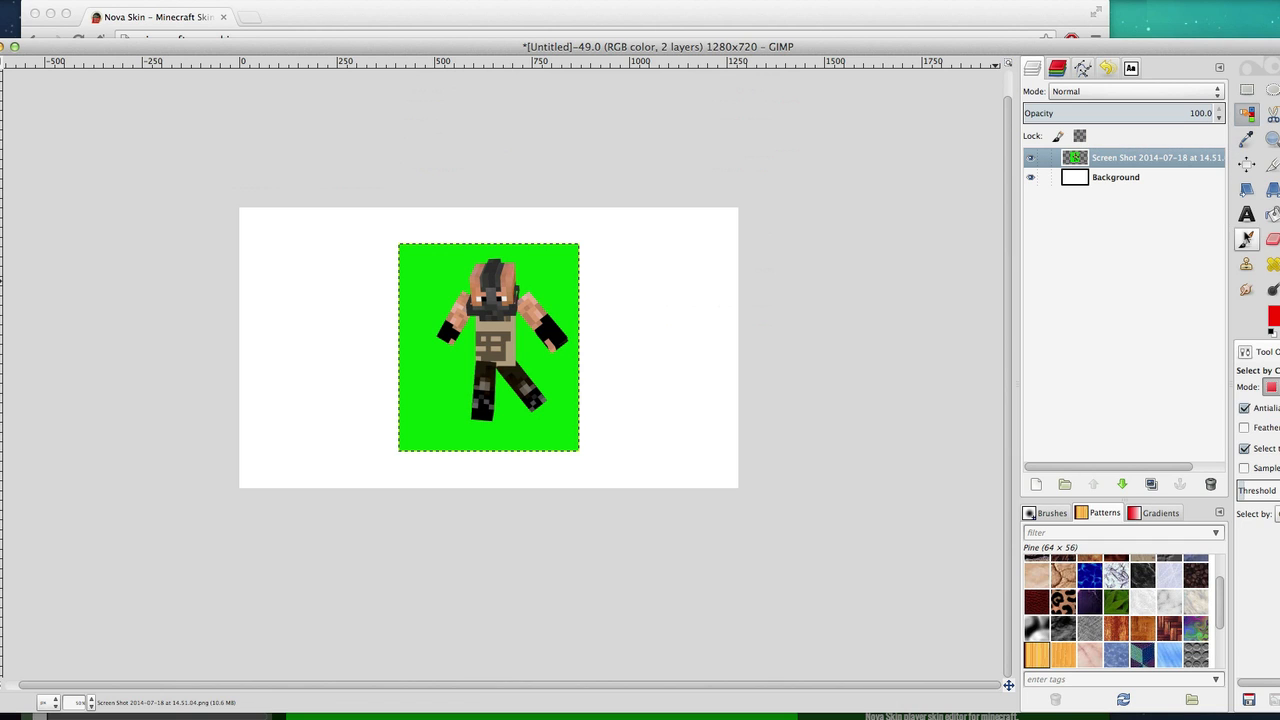
click(550, 280)
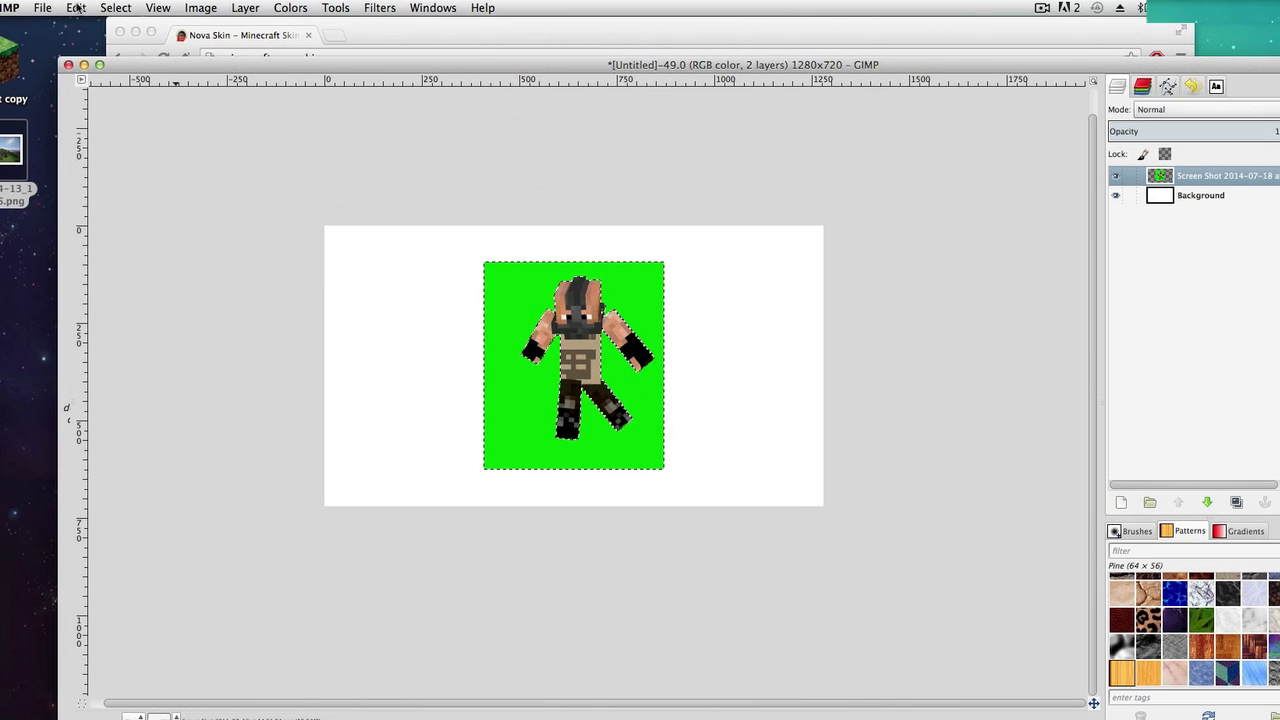
click(77, 8)
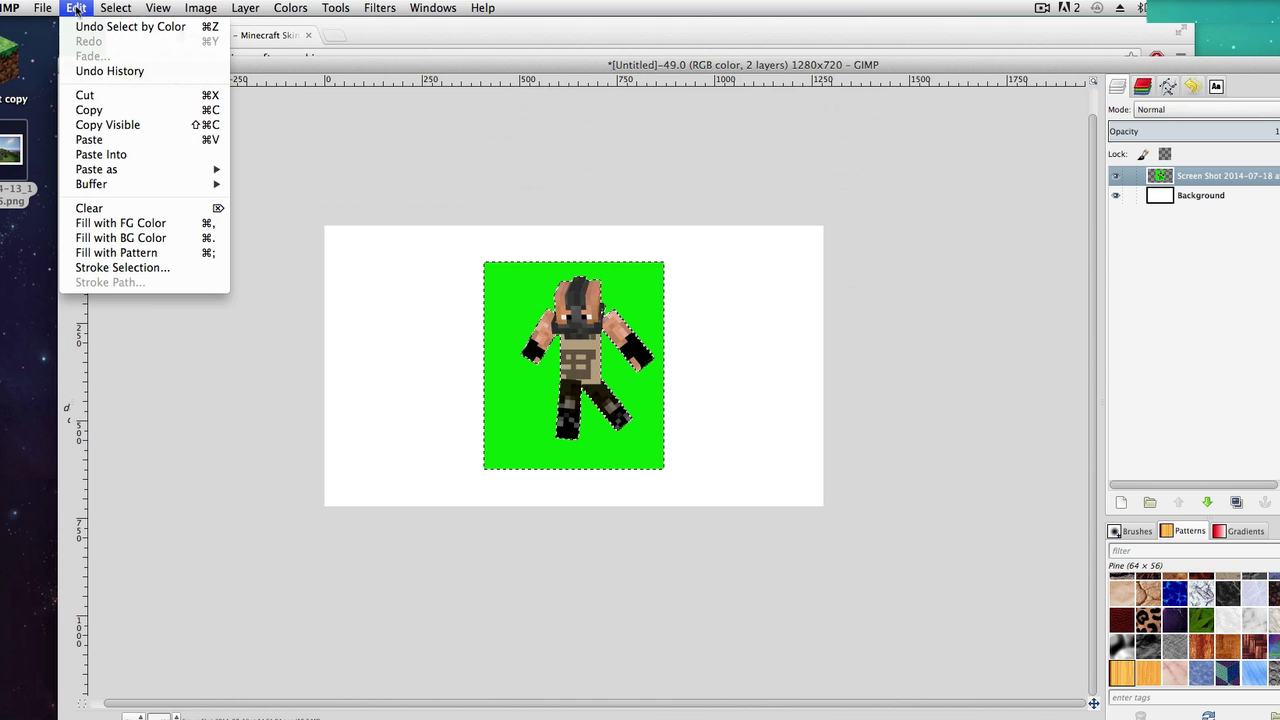
click(113, 208)
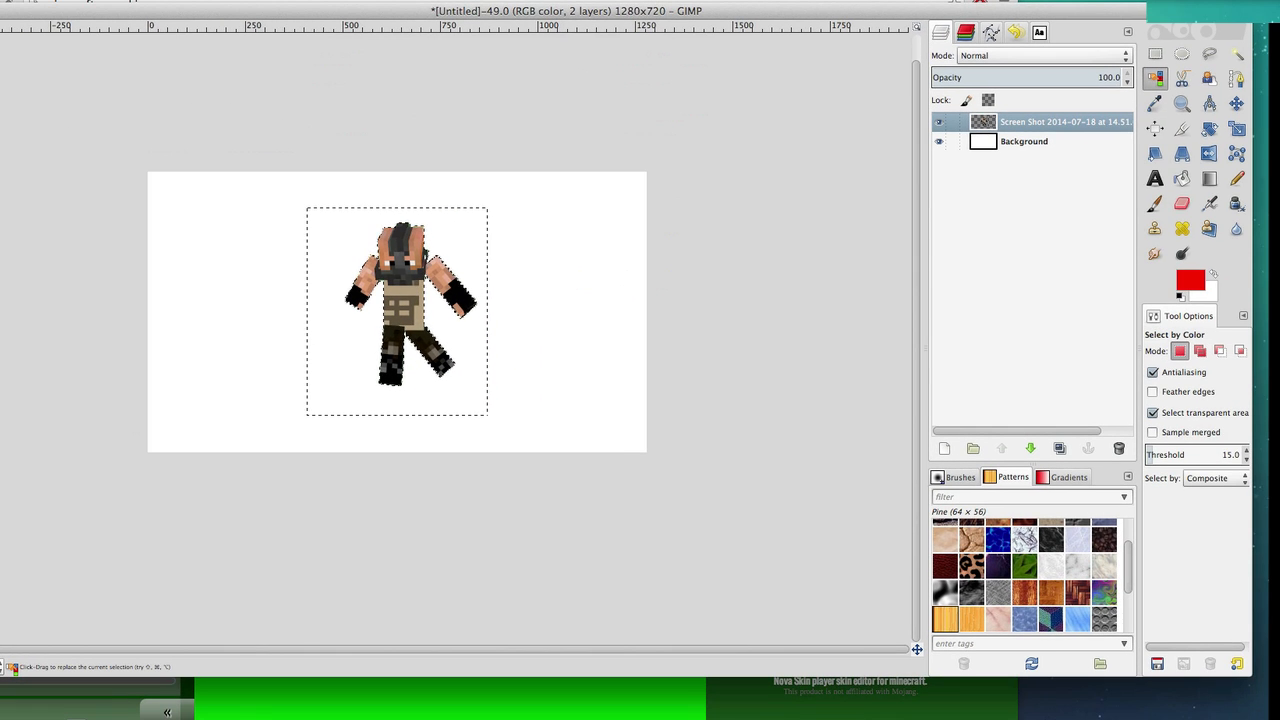
Drop the selection and move the cut-out character to the right half of the canvas
click(1155, 54)
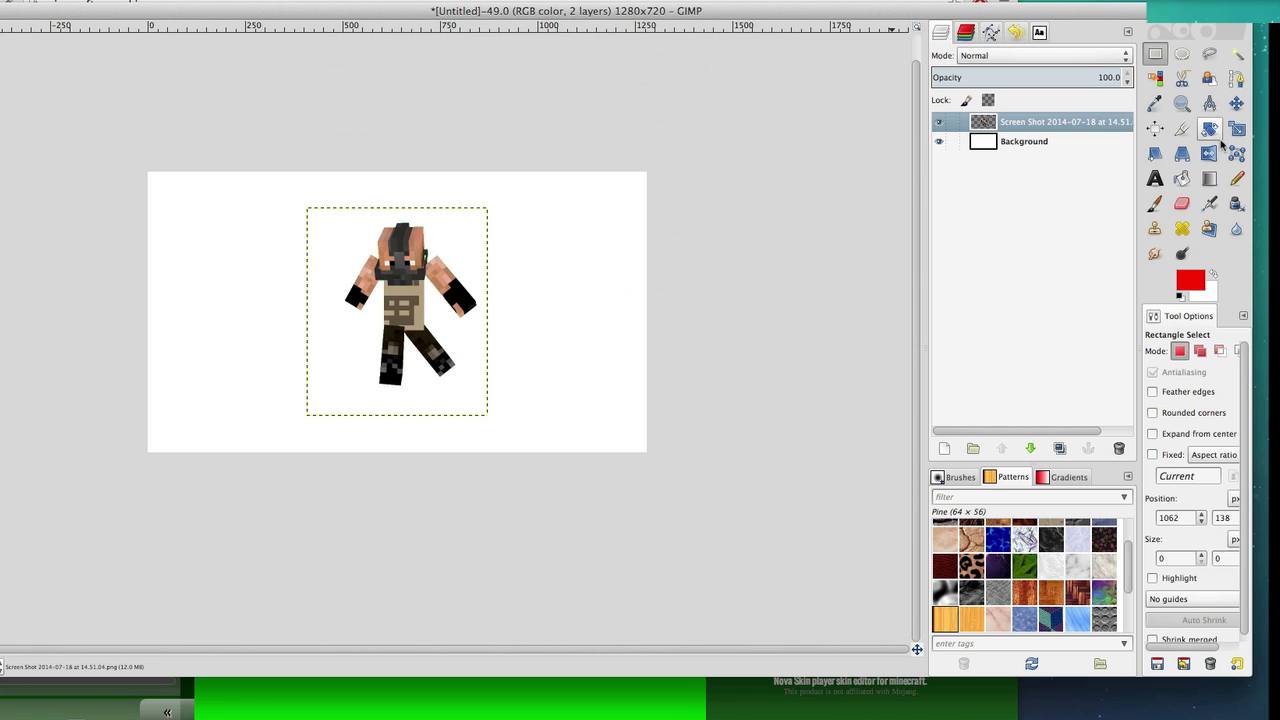
click(1236, 104)
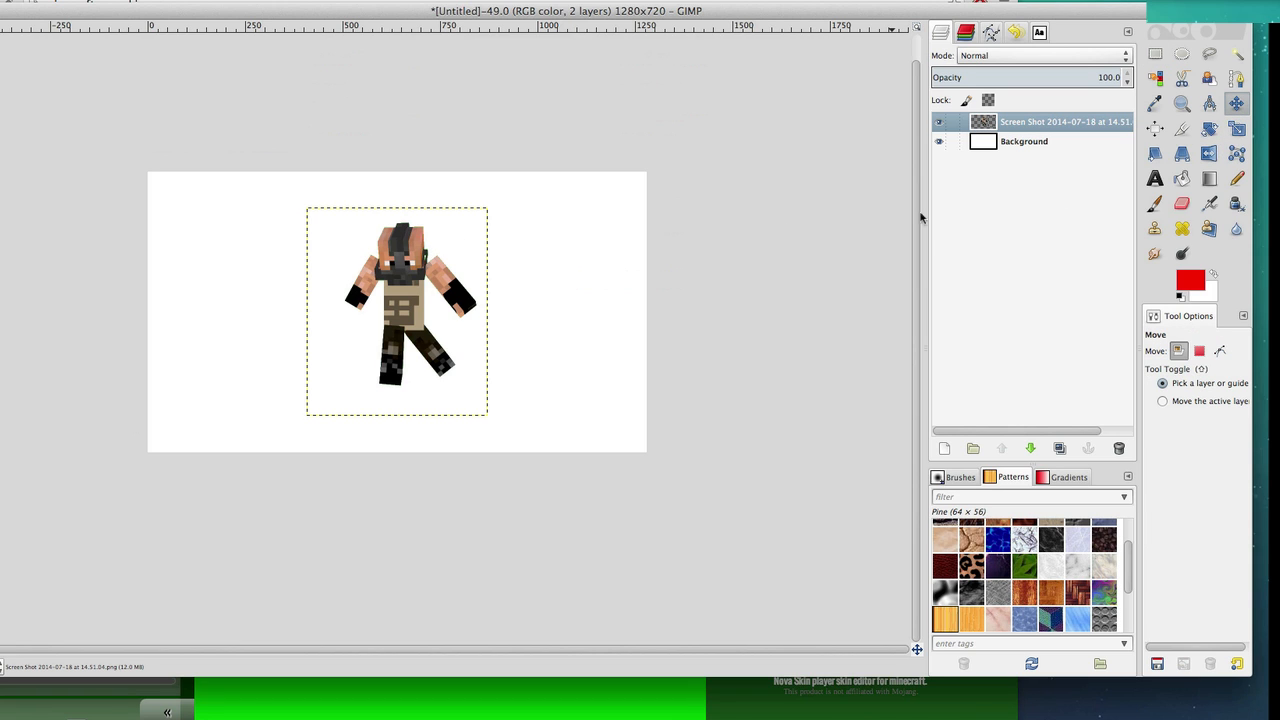
drag(425, 285, 551, 297)
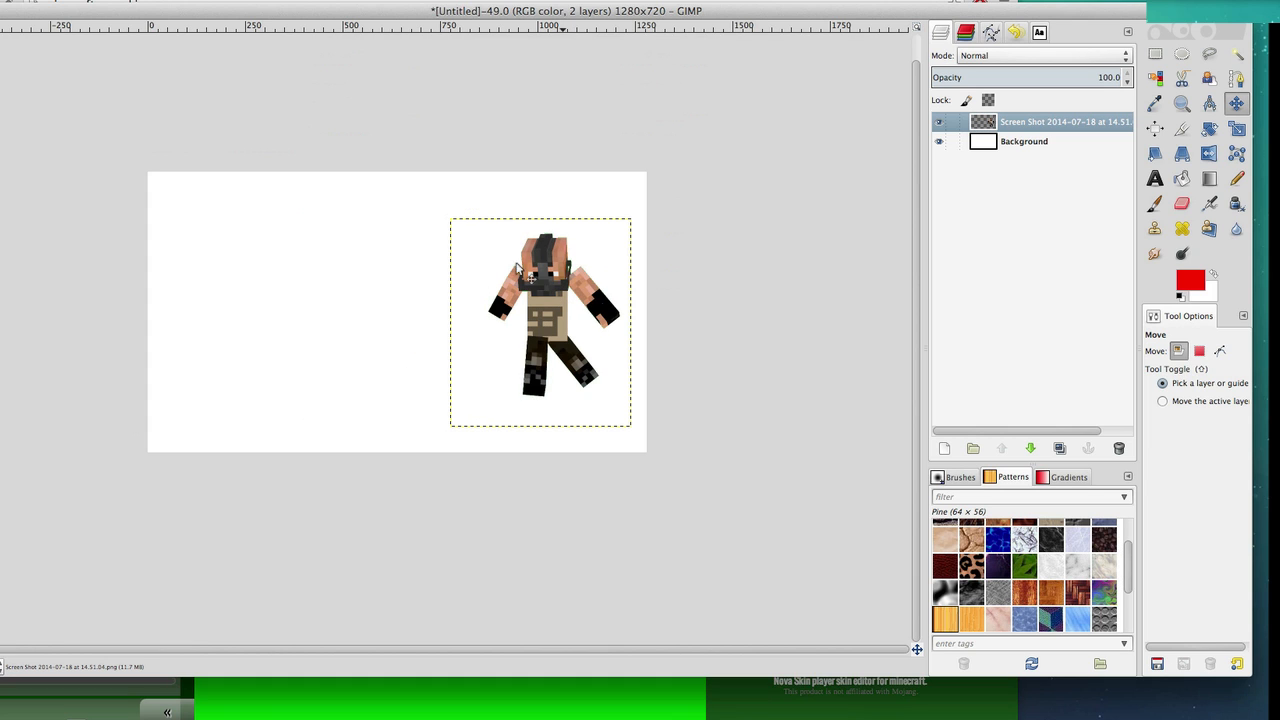
Scale the character layer up to about 765 × 851 px and shift it slightly down and left
click(1237, 128)
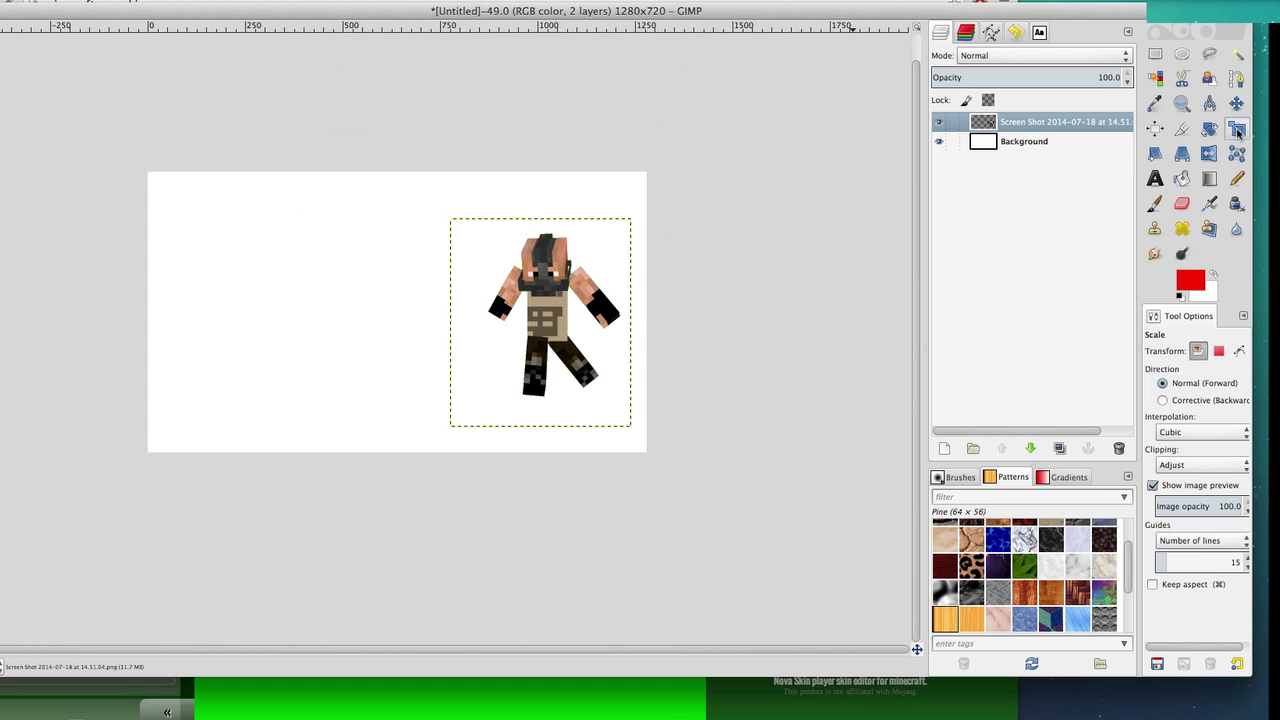
click(582, 324)
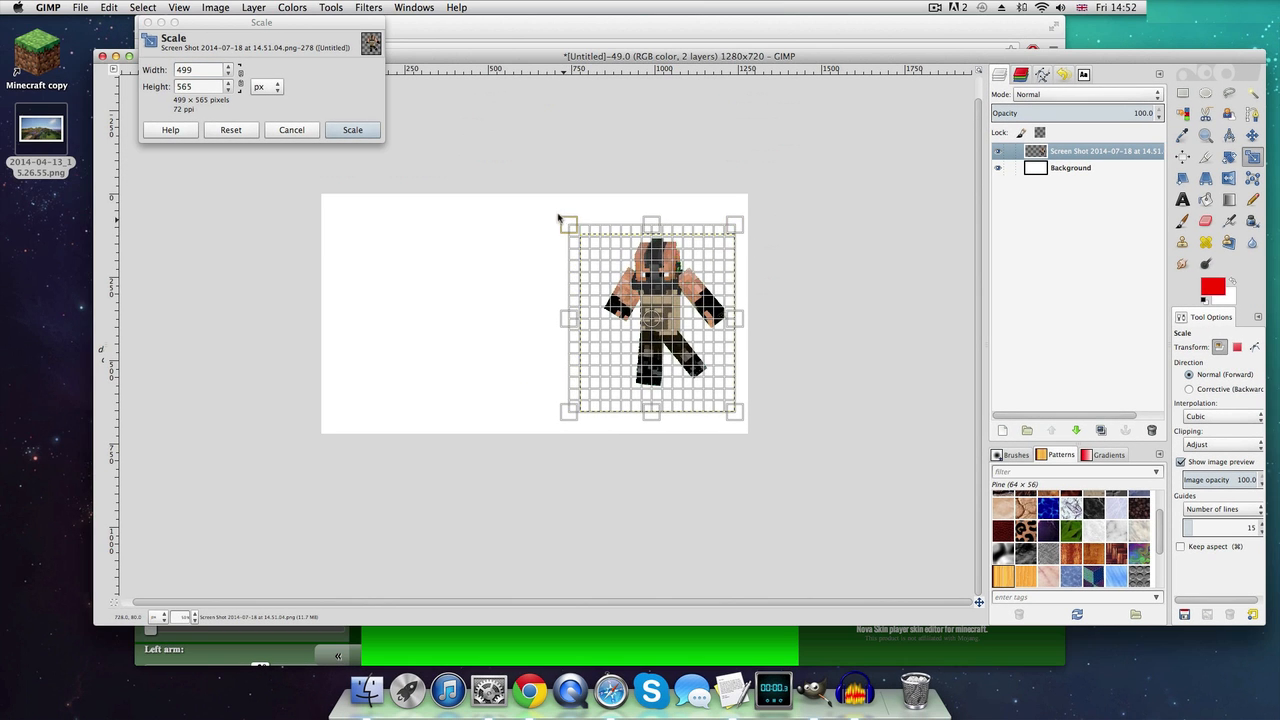
drag(560, 217, 518, 170)
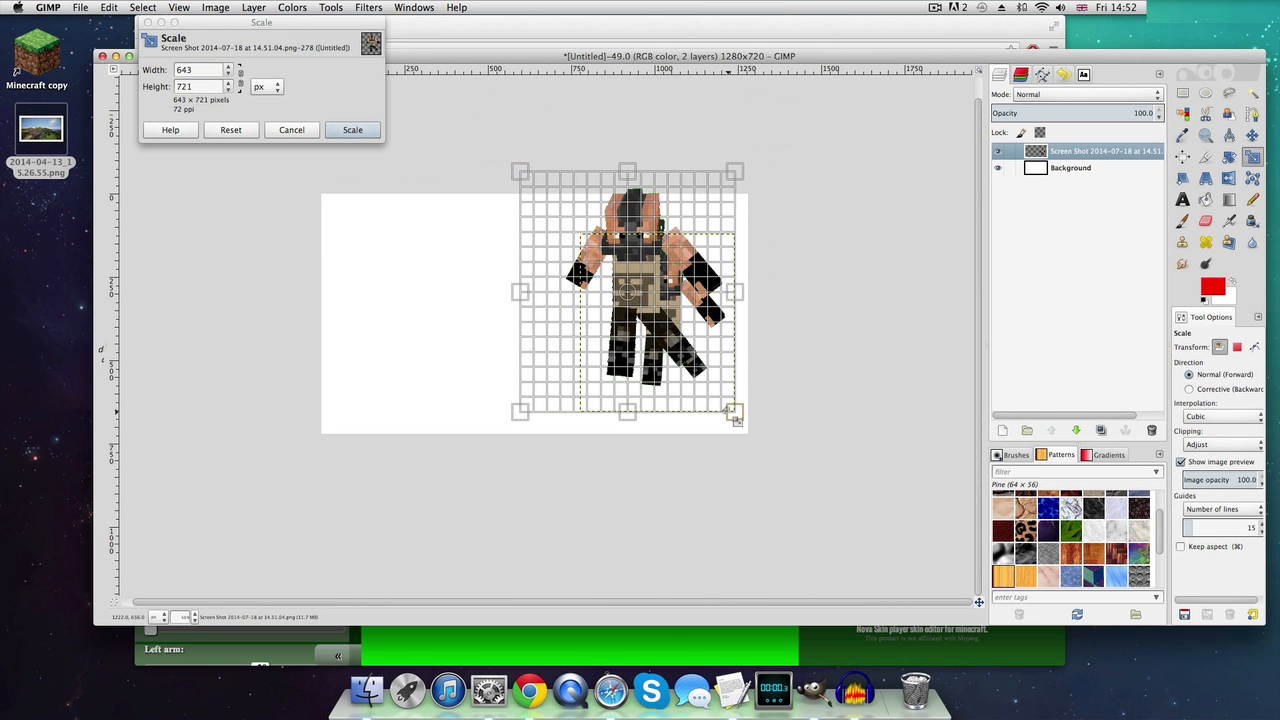
drag(736, 420, 782, 465)
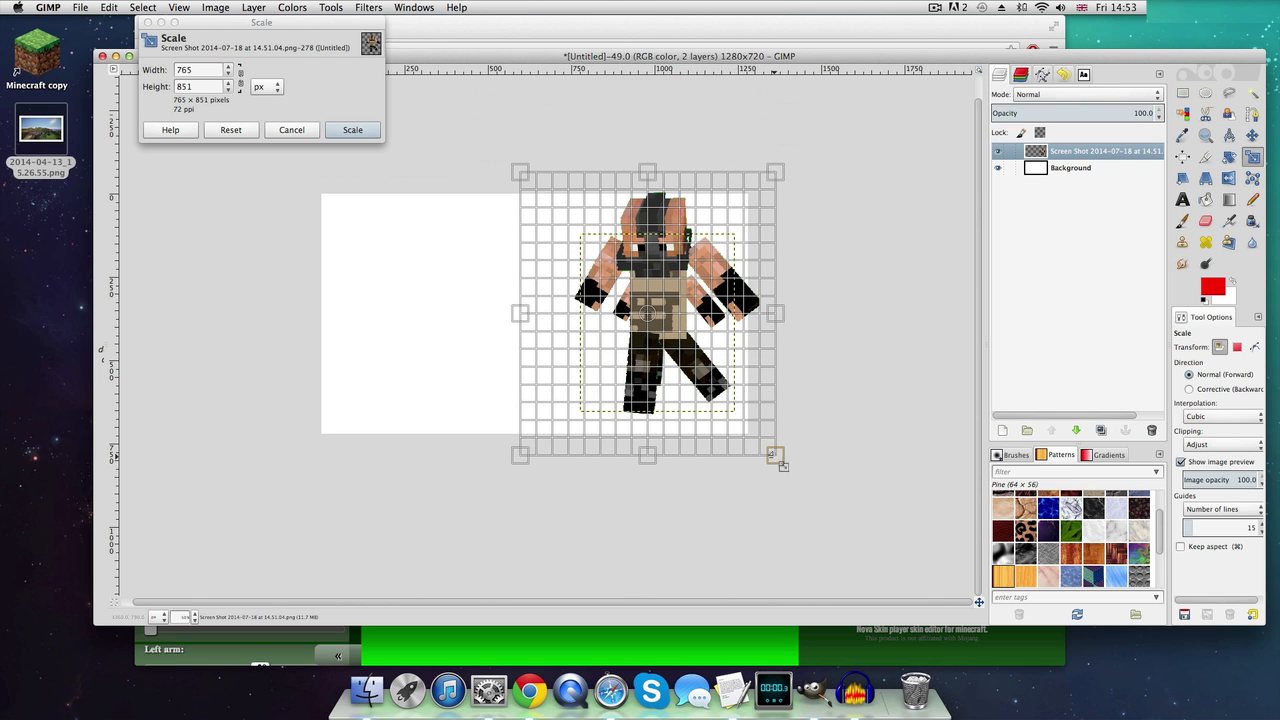
click(352, 130)
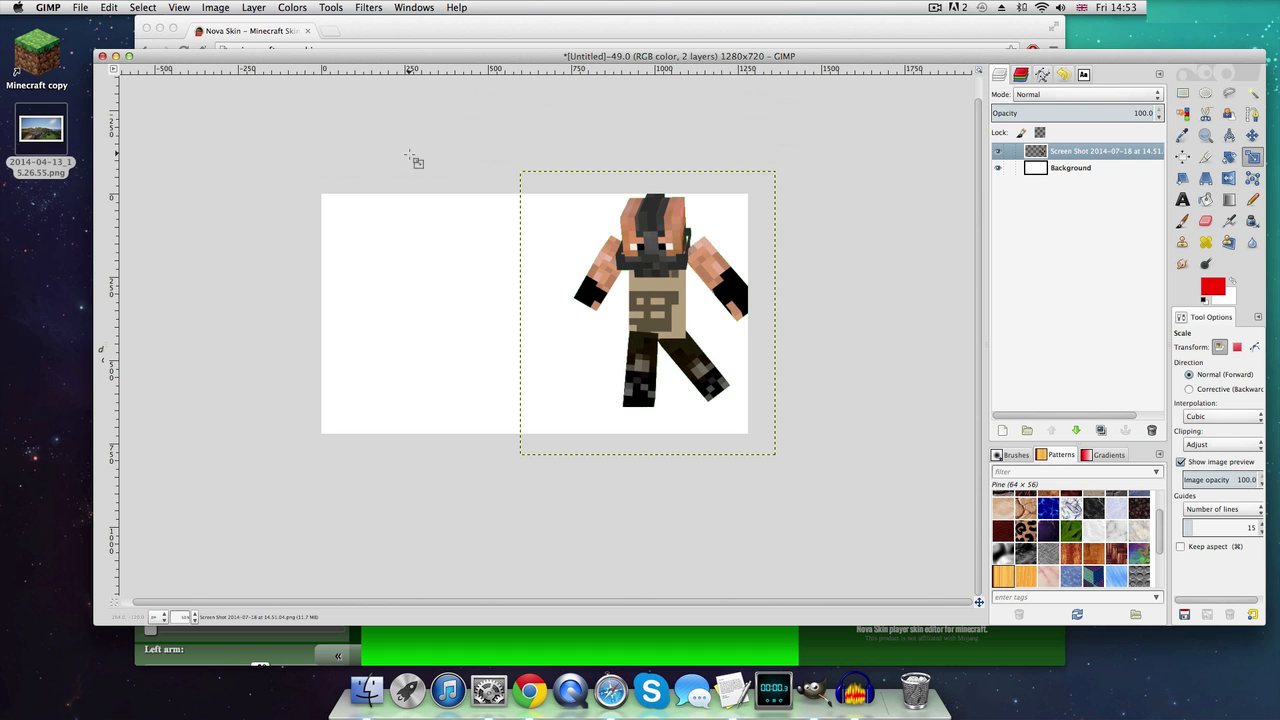
key(m)
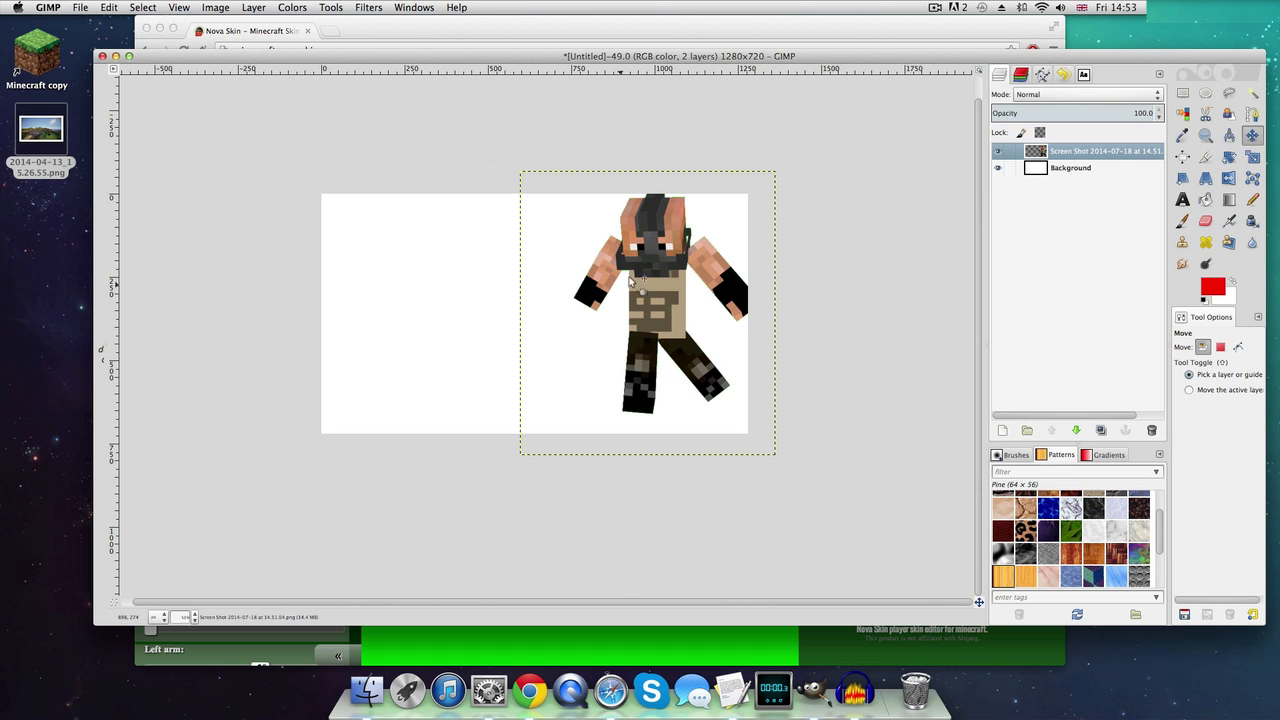
drag(643, 274, 639, 281)
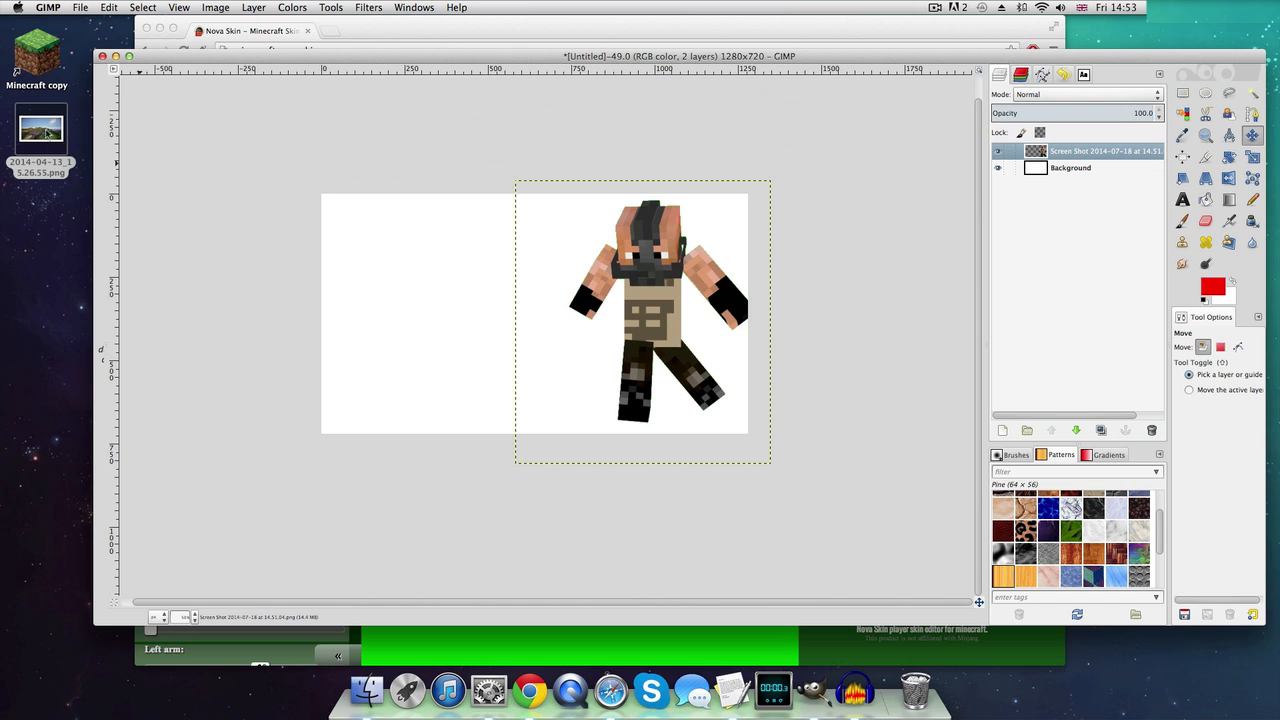
Add 2014-04-13_15.26.55.png from the desktop as a new layer and place it below the character layer
click(41, 130)
drag(45, 133, 437, 291)
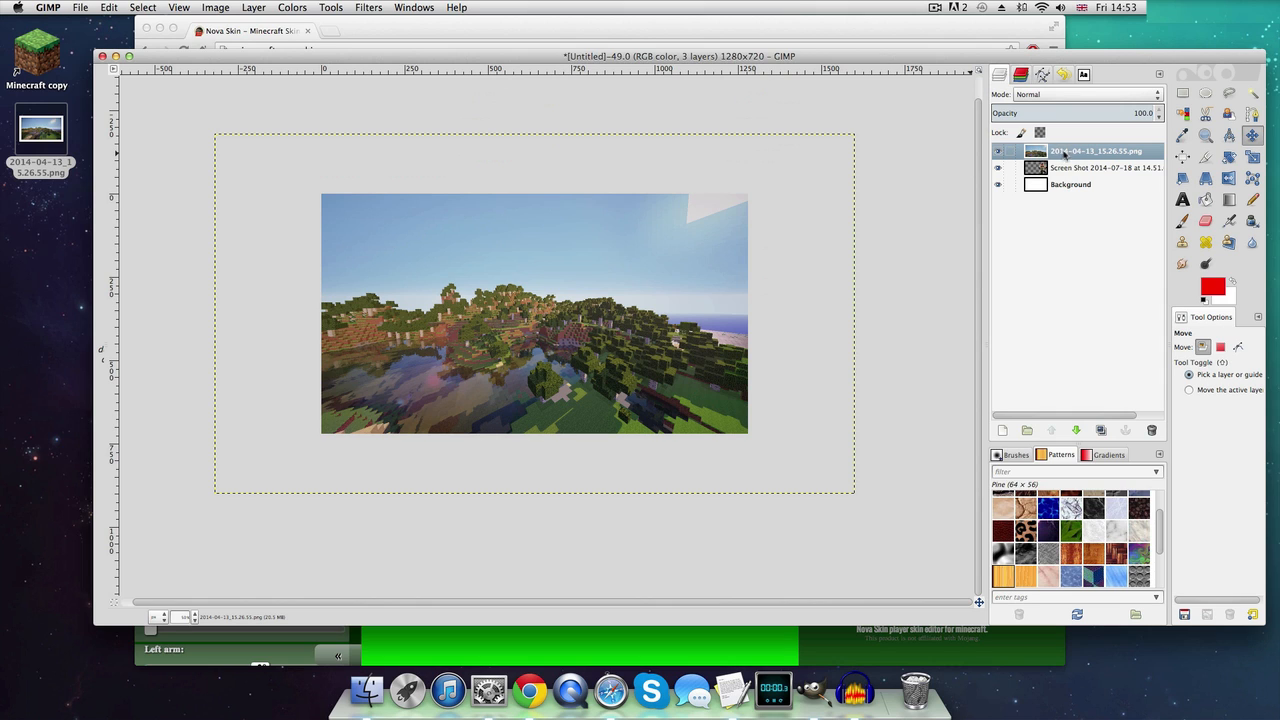
drag(1070, 152, 1070, 178)
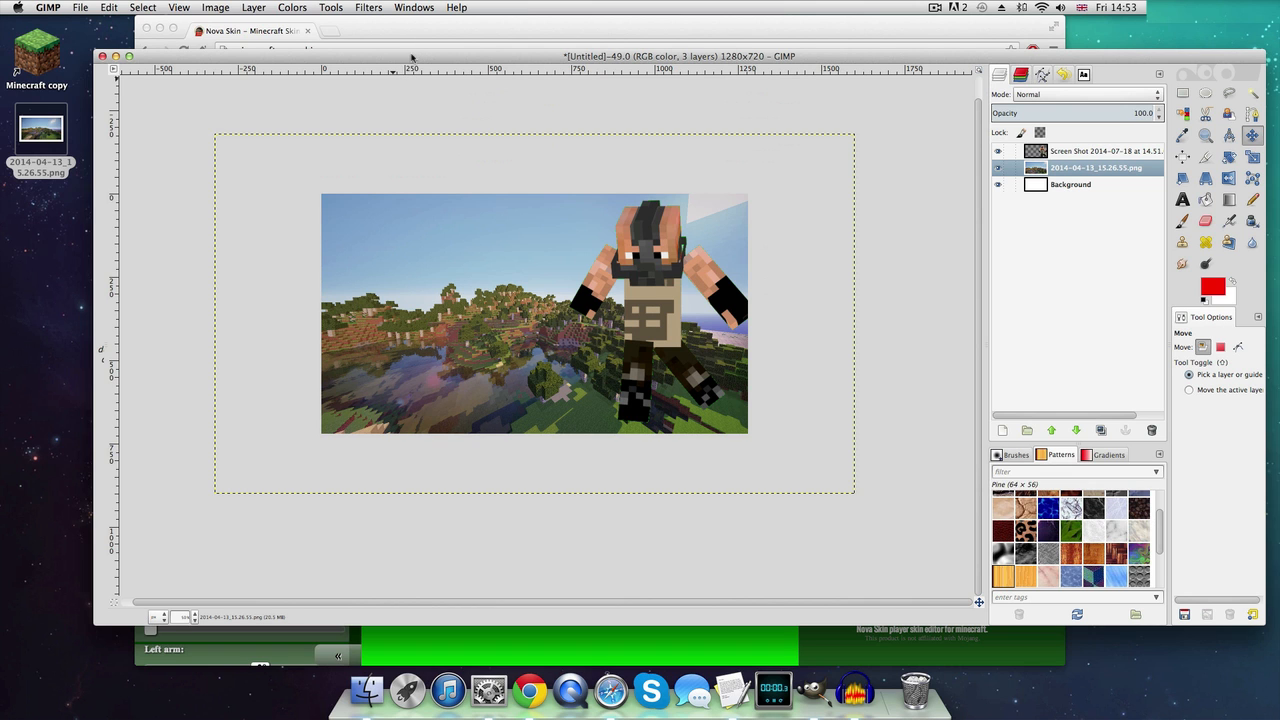
drag(410, 60, 388, 54)
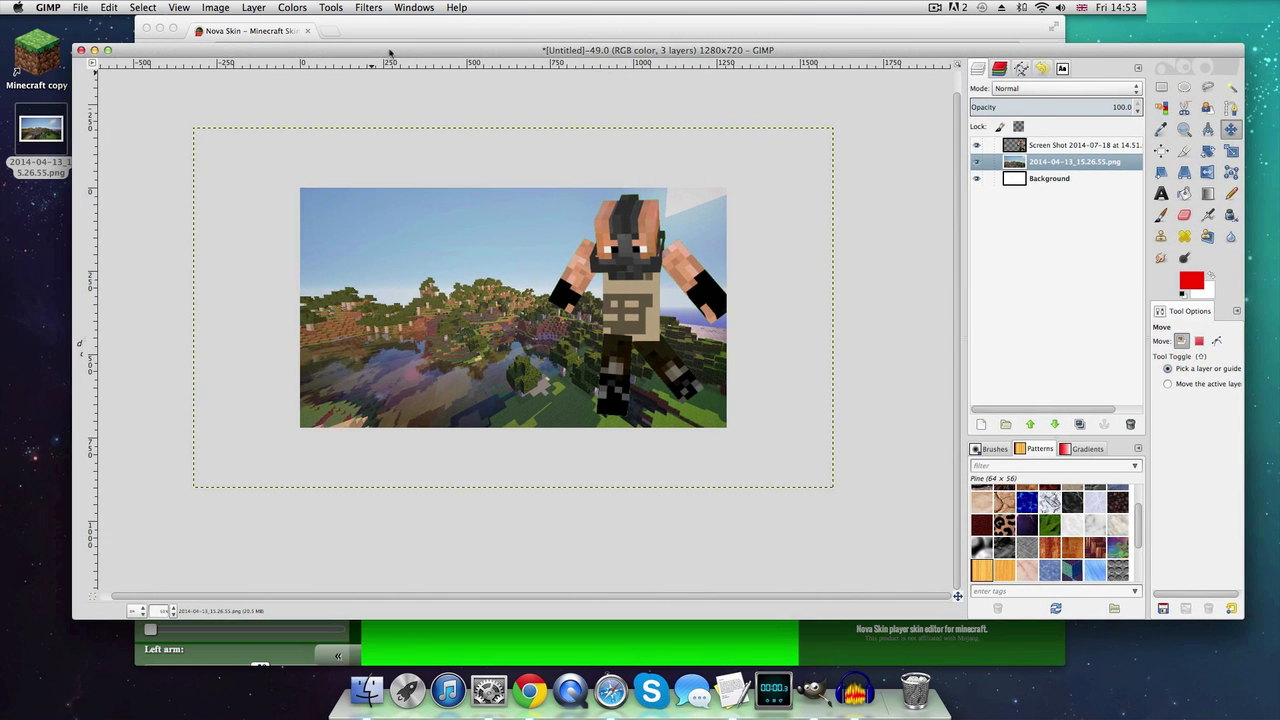
key(shift+s)
click(849, 206)
text(1280)
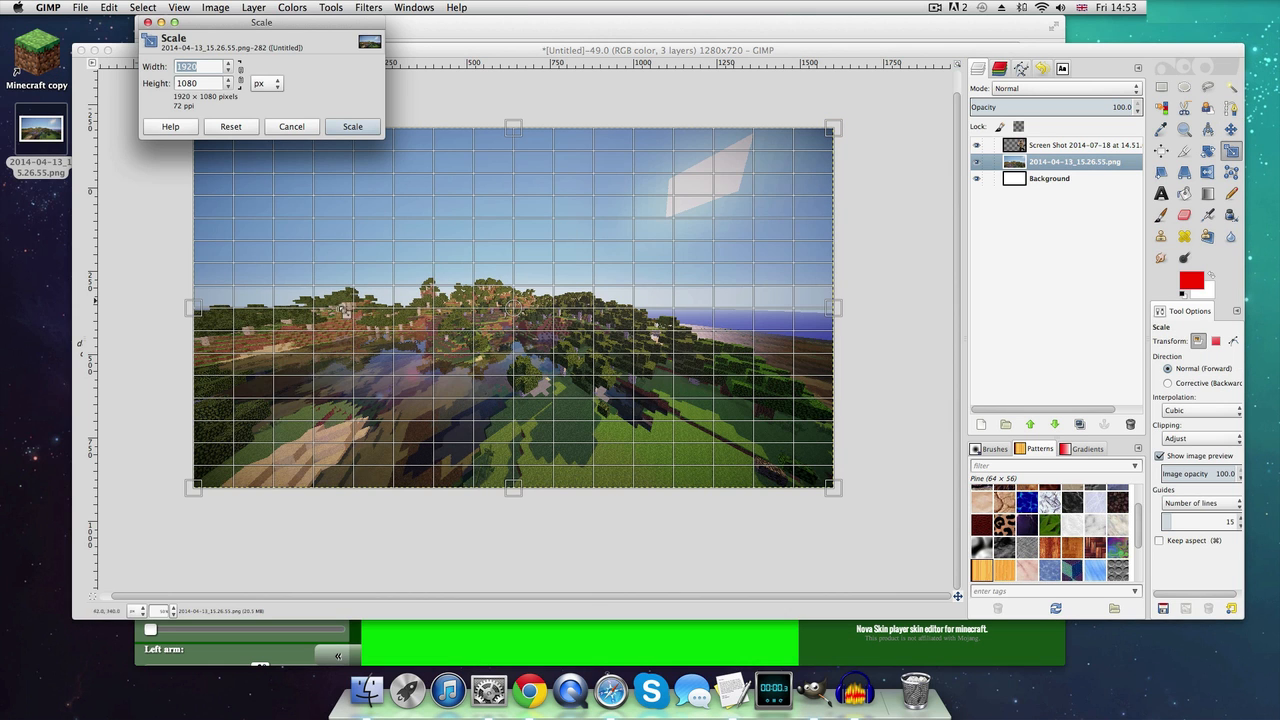
key(Return)
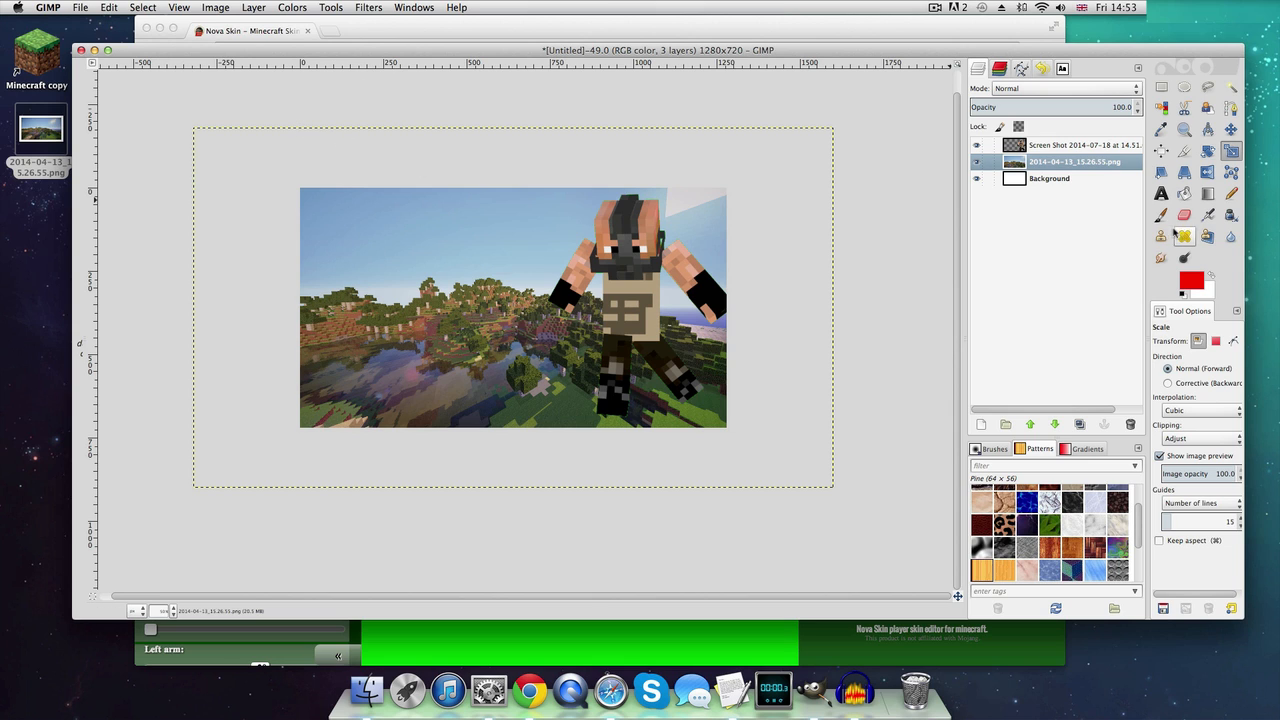
click(1162, 195)
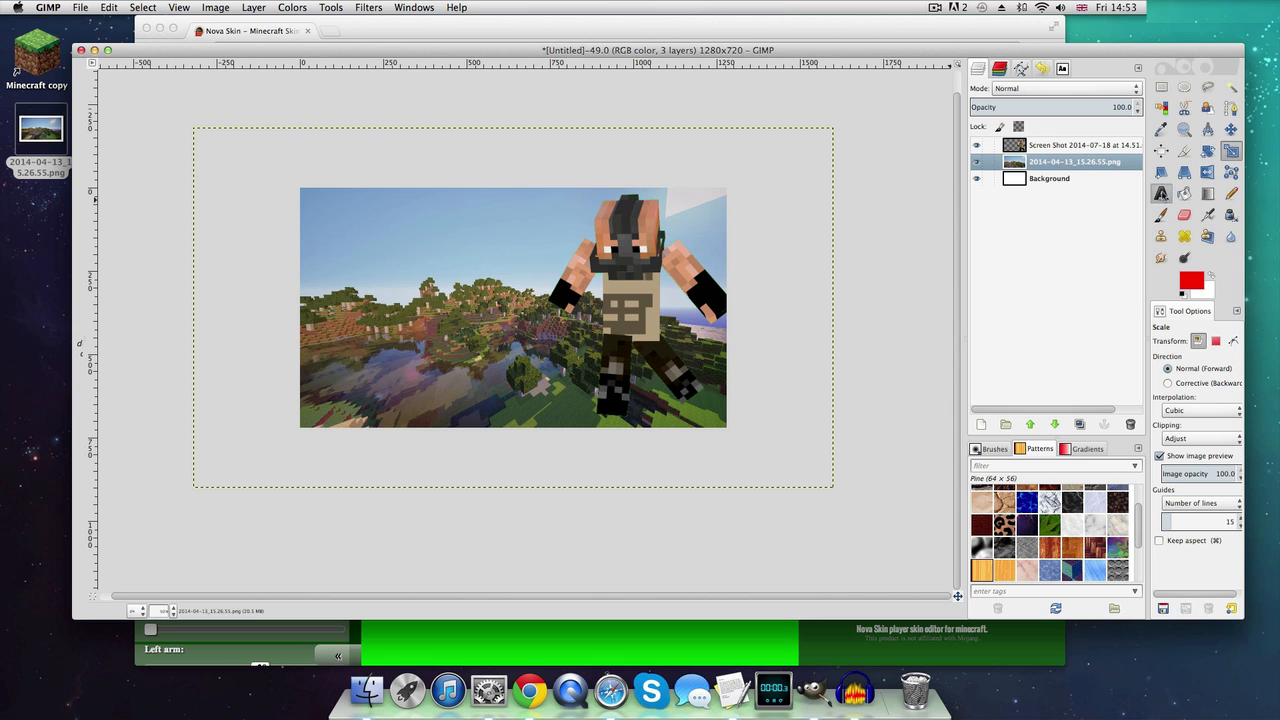
click(345, 258)
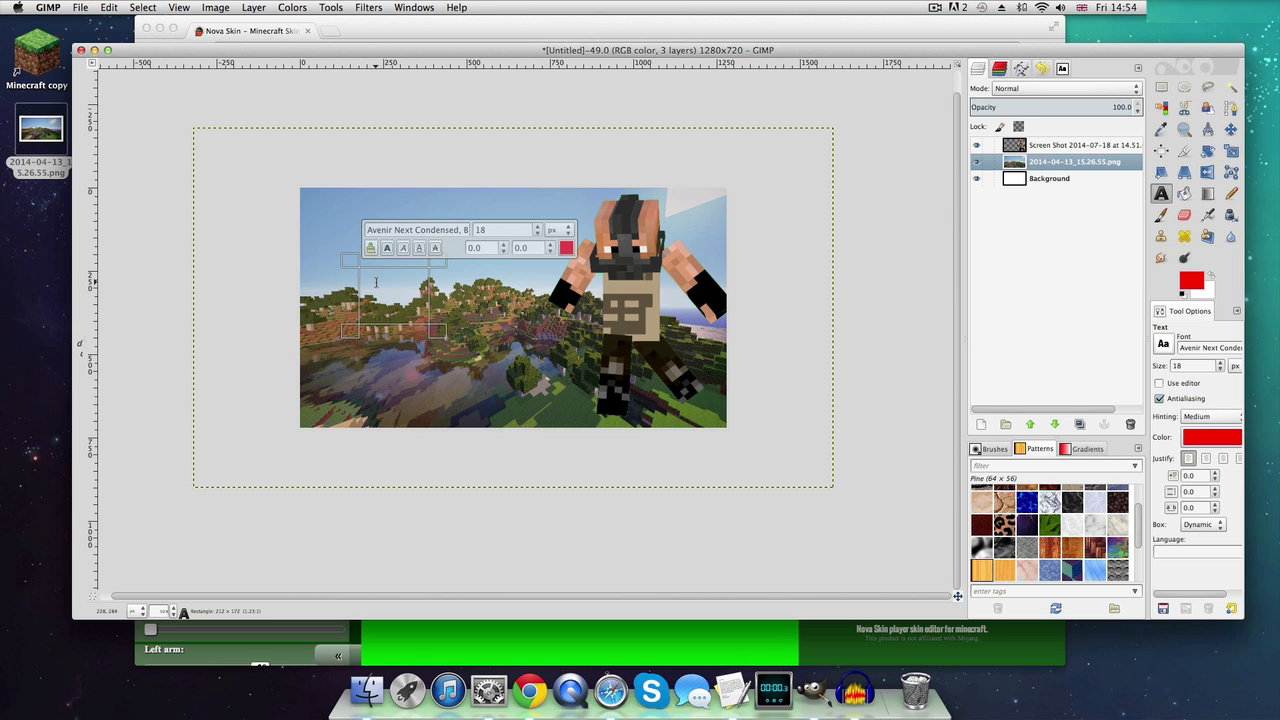
key(shift+t)
click(378, 286)
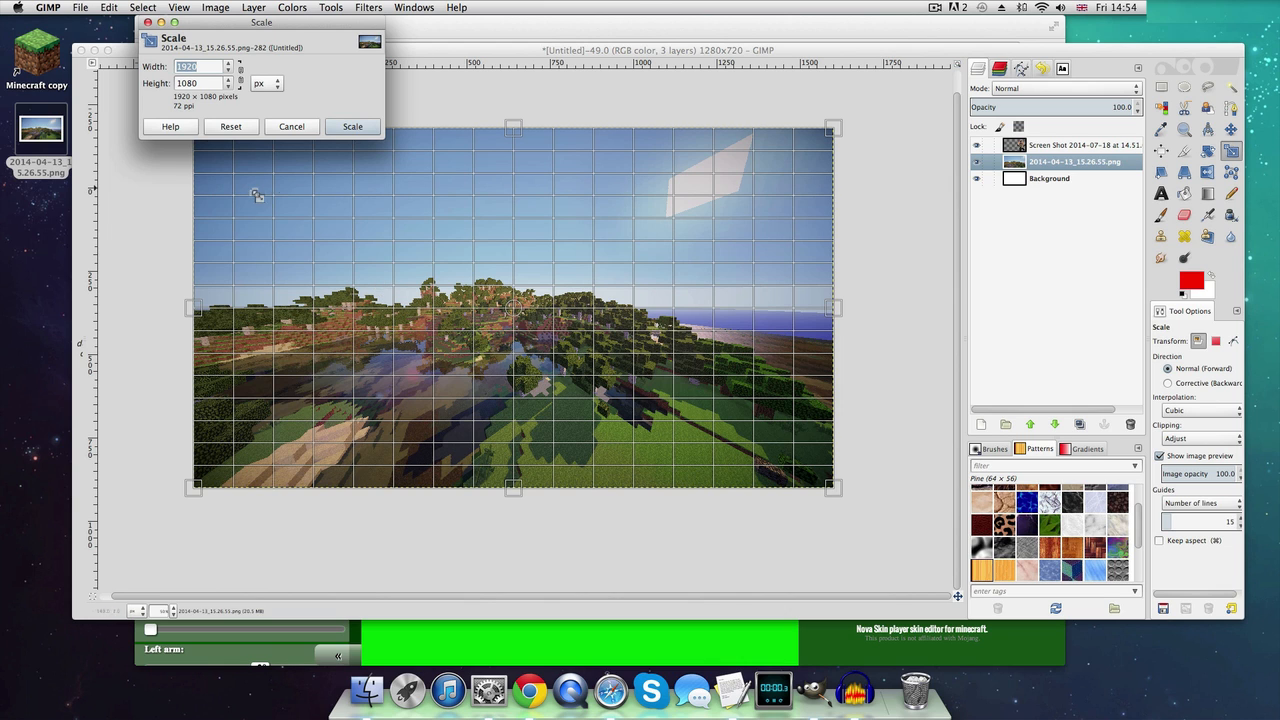
click(291, 126)
Switch to TextEdit, create a new document and enter the text HUNGER GAMES
right_click(737, 690)
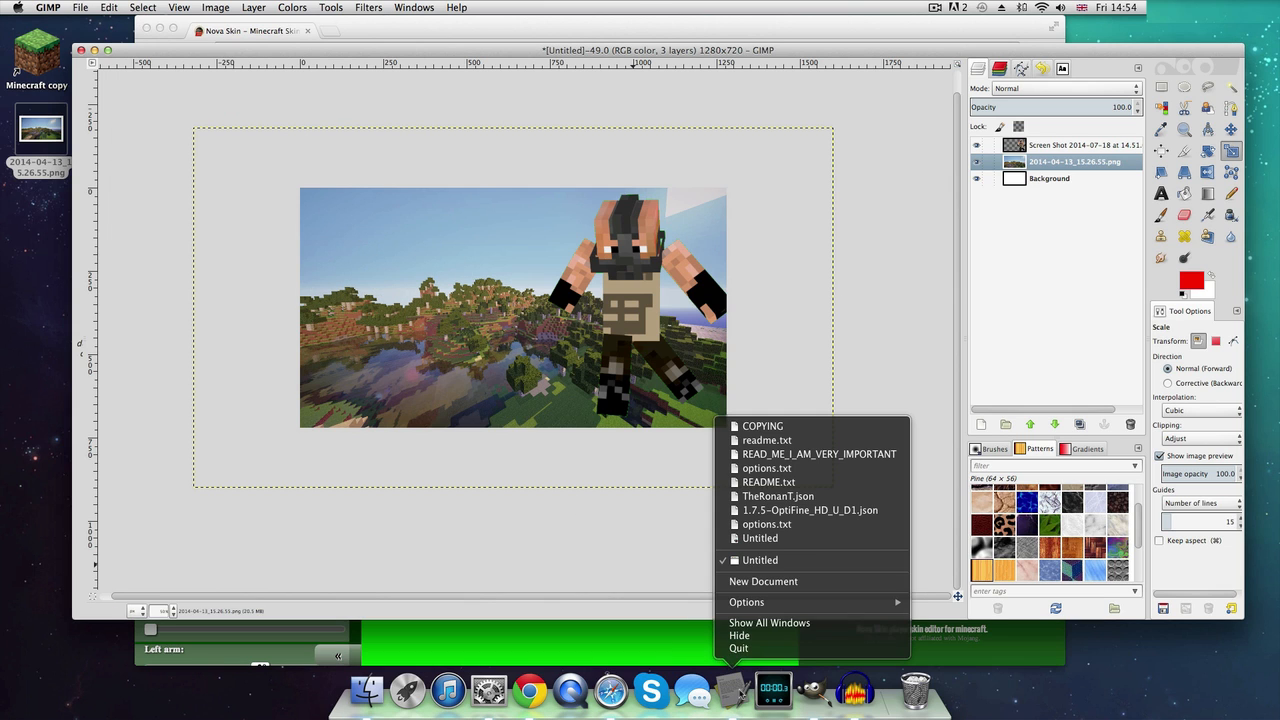
click(763, 586)
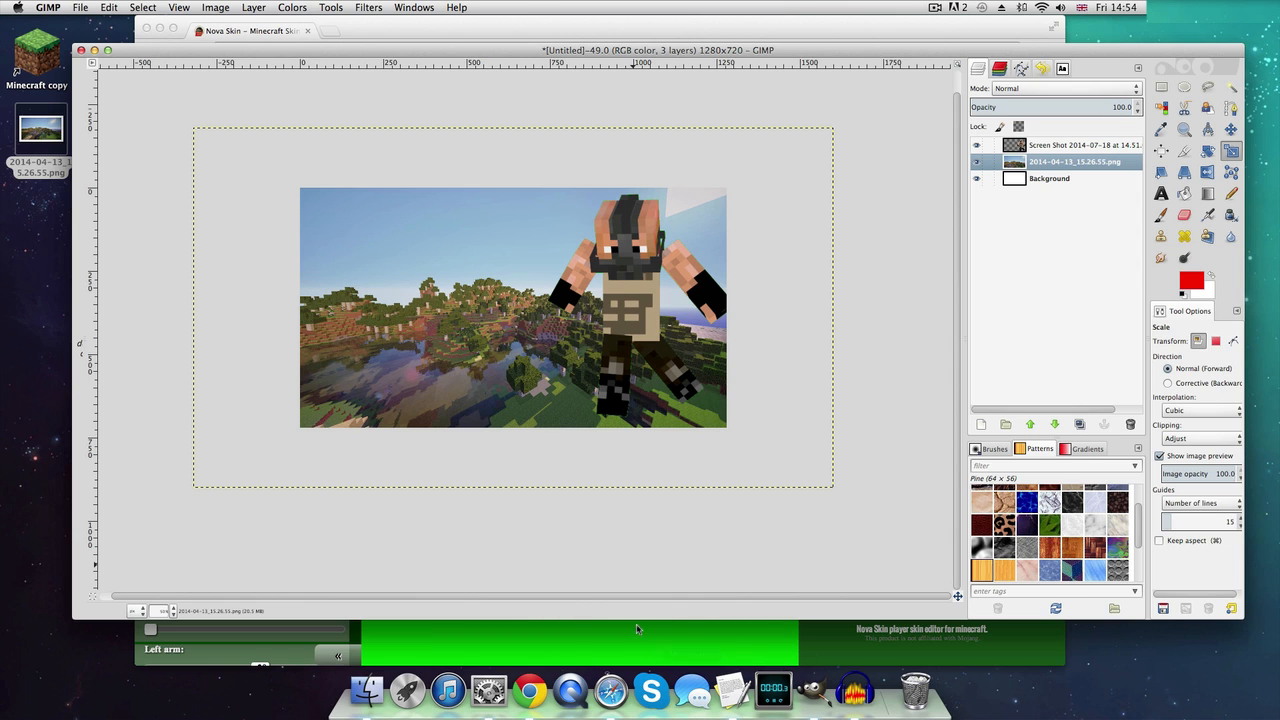
click(732, 688)
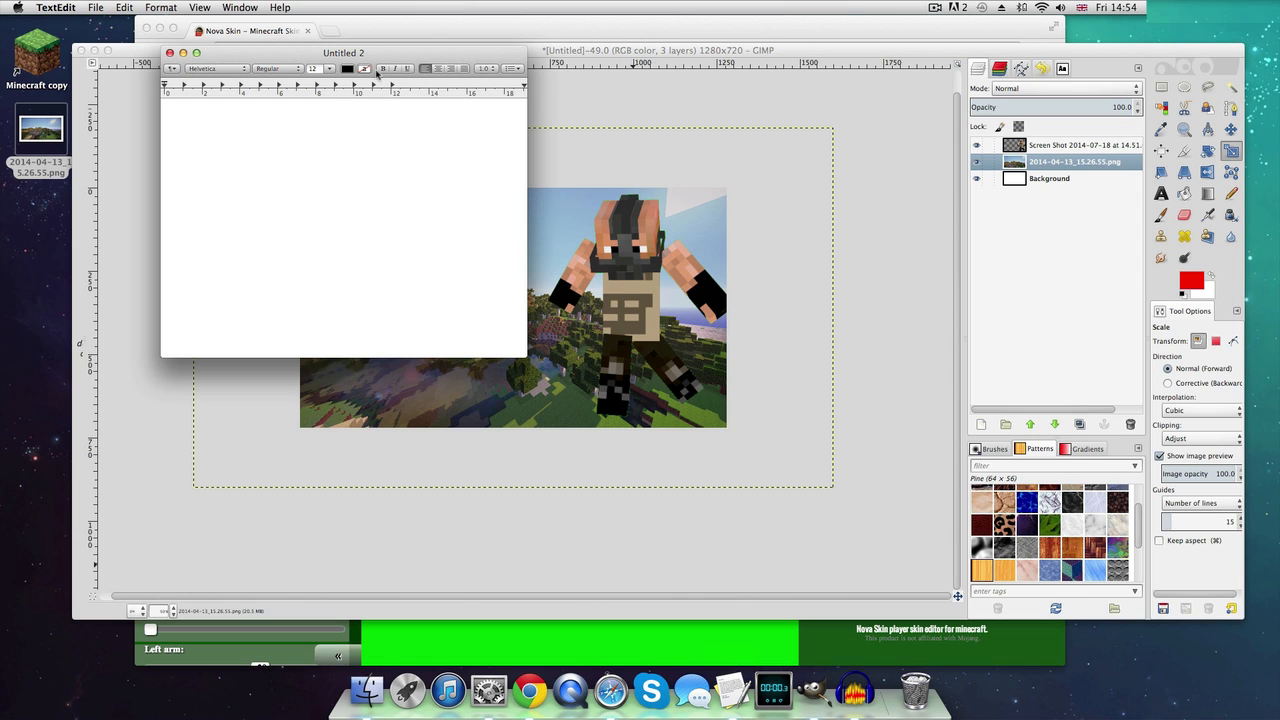
drag(380, 48, 452, 86)
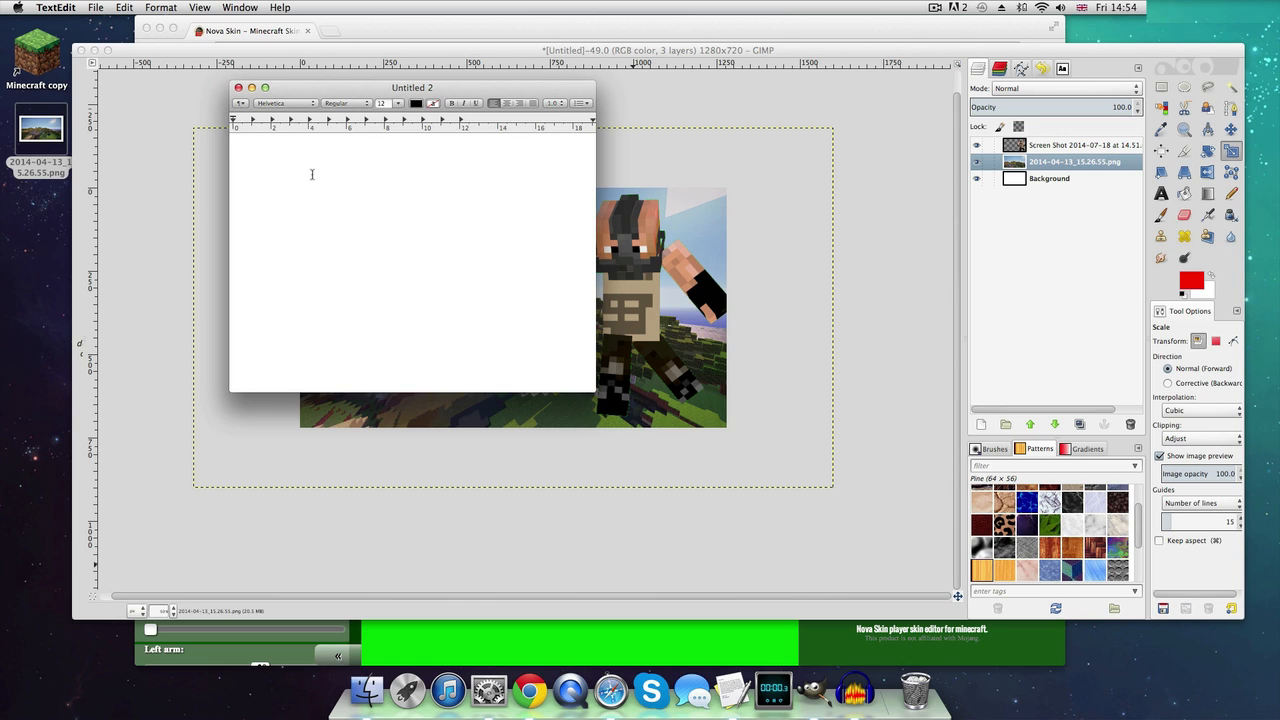
text(HUNGER GAMES)
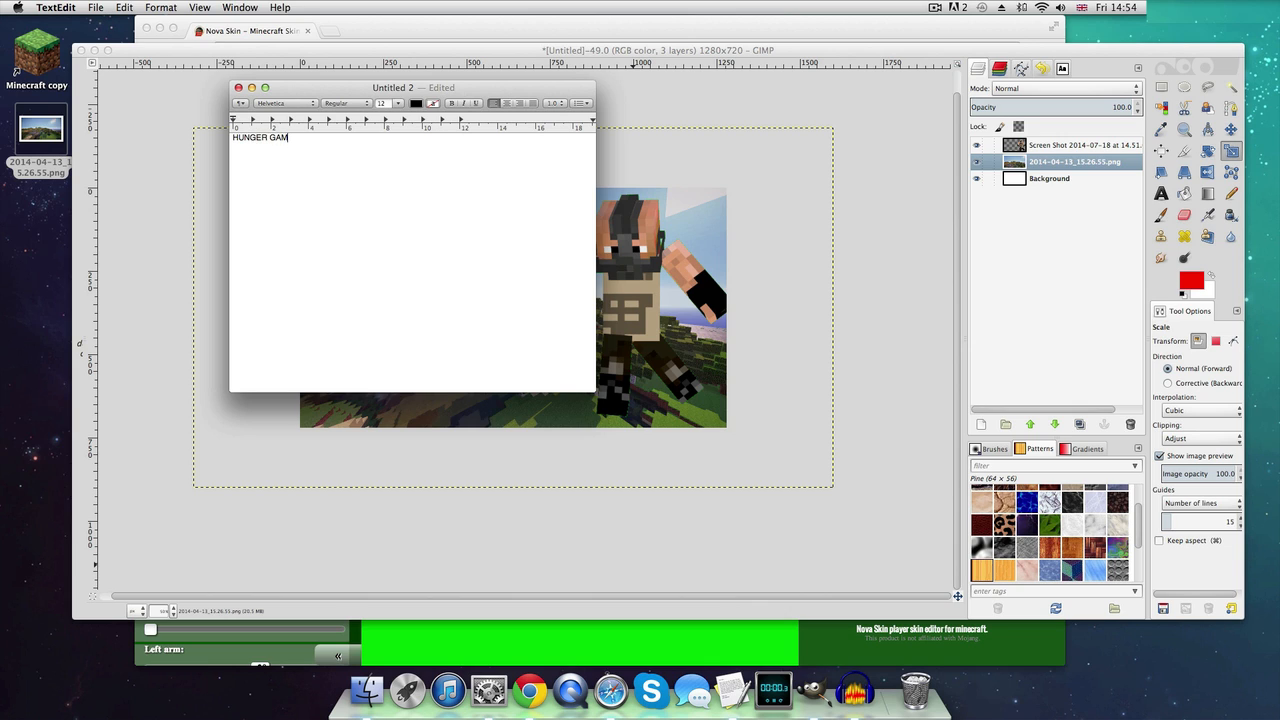
Copy the word HUNGER from the document and minimize its window to return to GIMP
double_click(275, 140)
double_click(252, 138)
key(super+c)
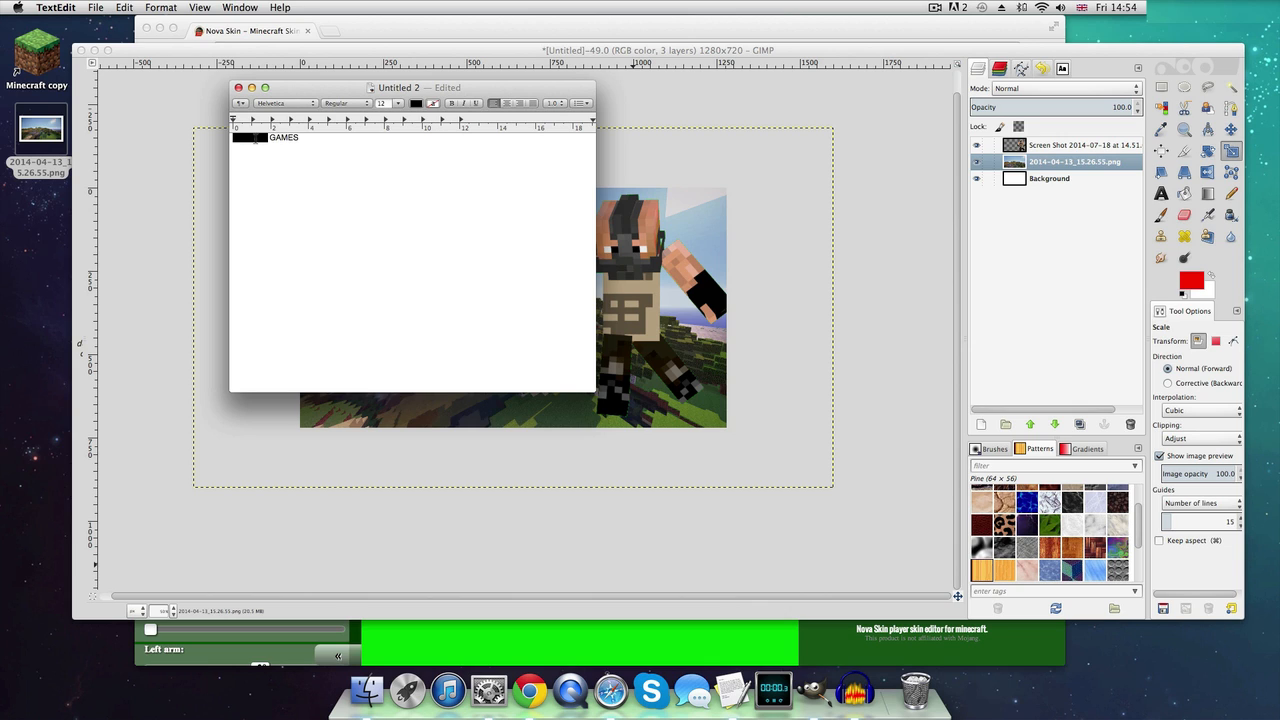
right_click(257, 138)
click(285, 190)
click(251, 87)
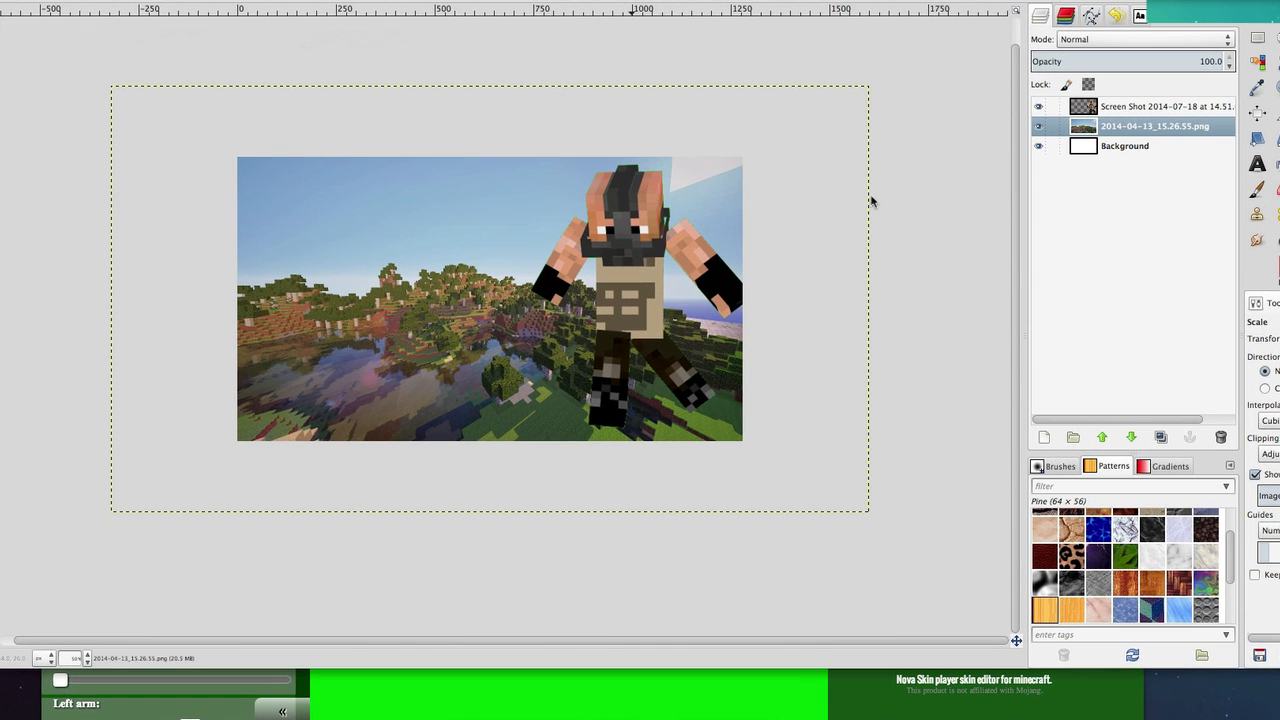
Create a text box over the sky on the image's left side and paste HUNGER into it
click(1257, 165)
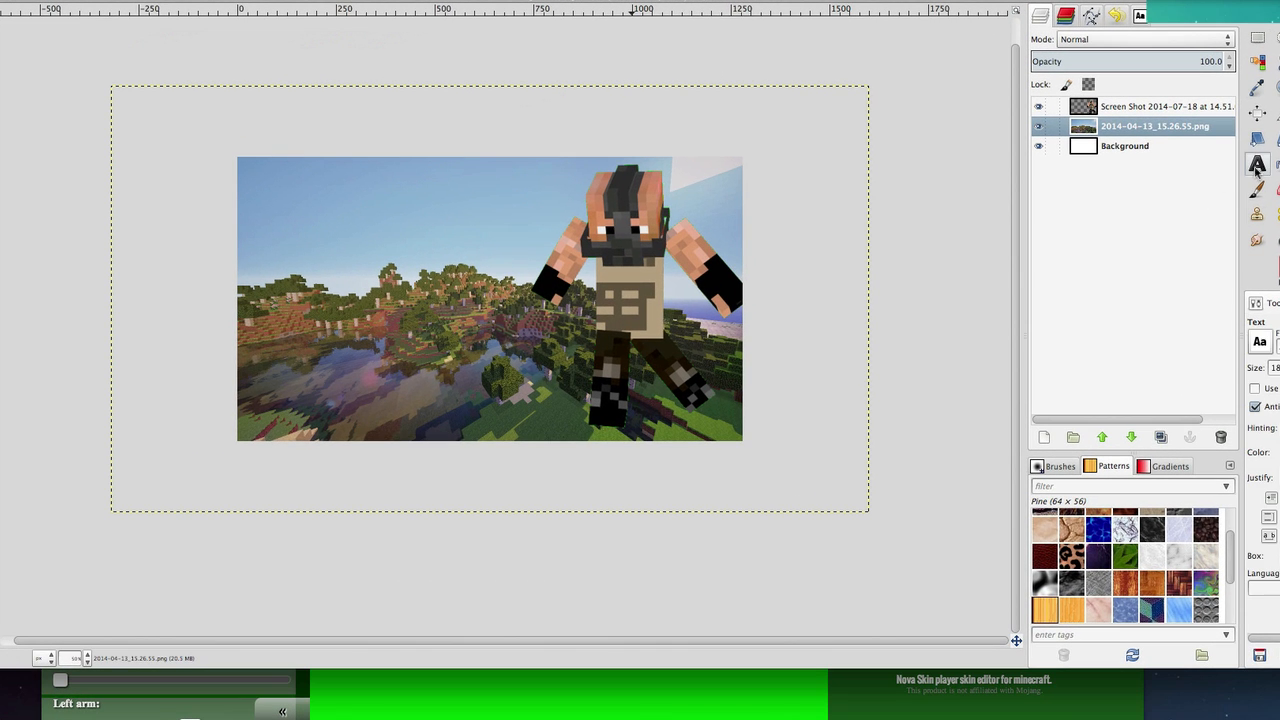
drag(314, 228, 360, 258)
right_click(333, 240)
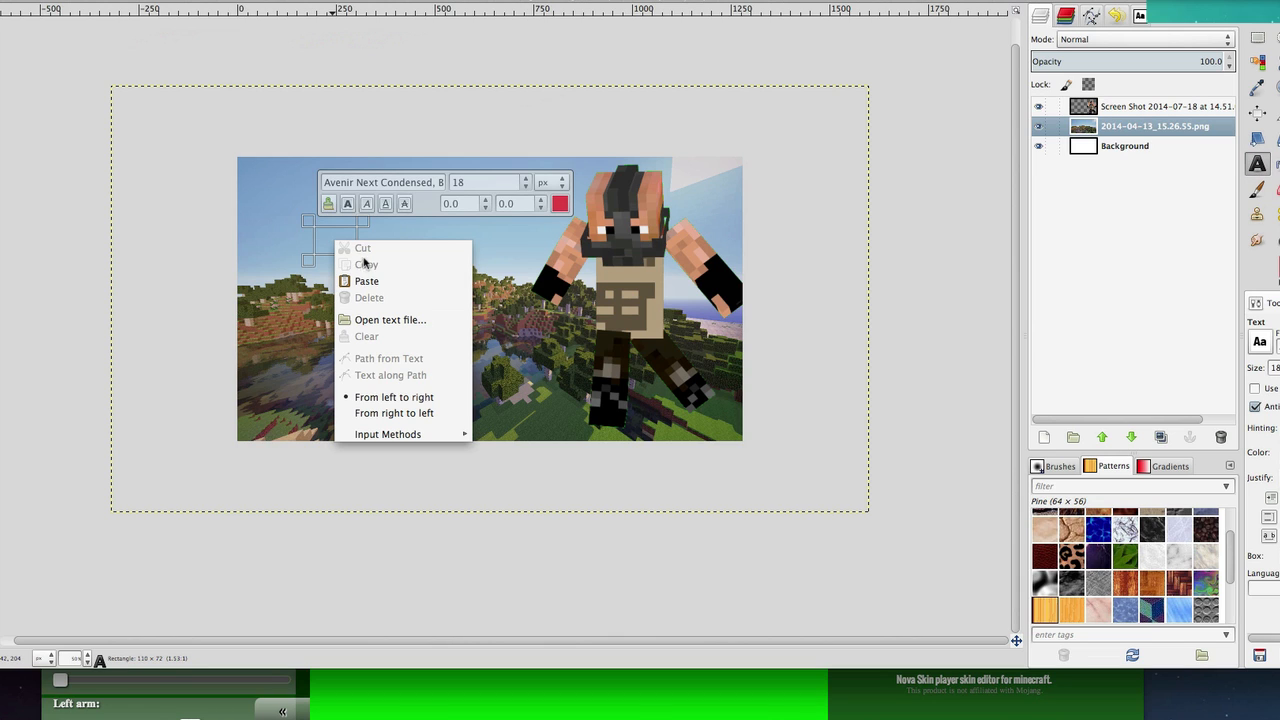
click(366, 281)
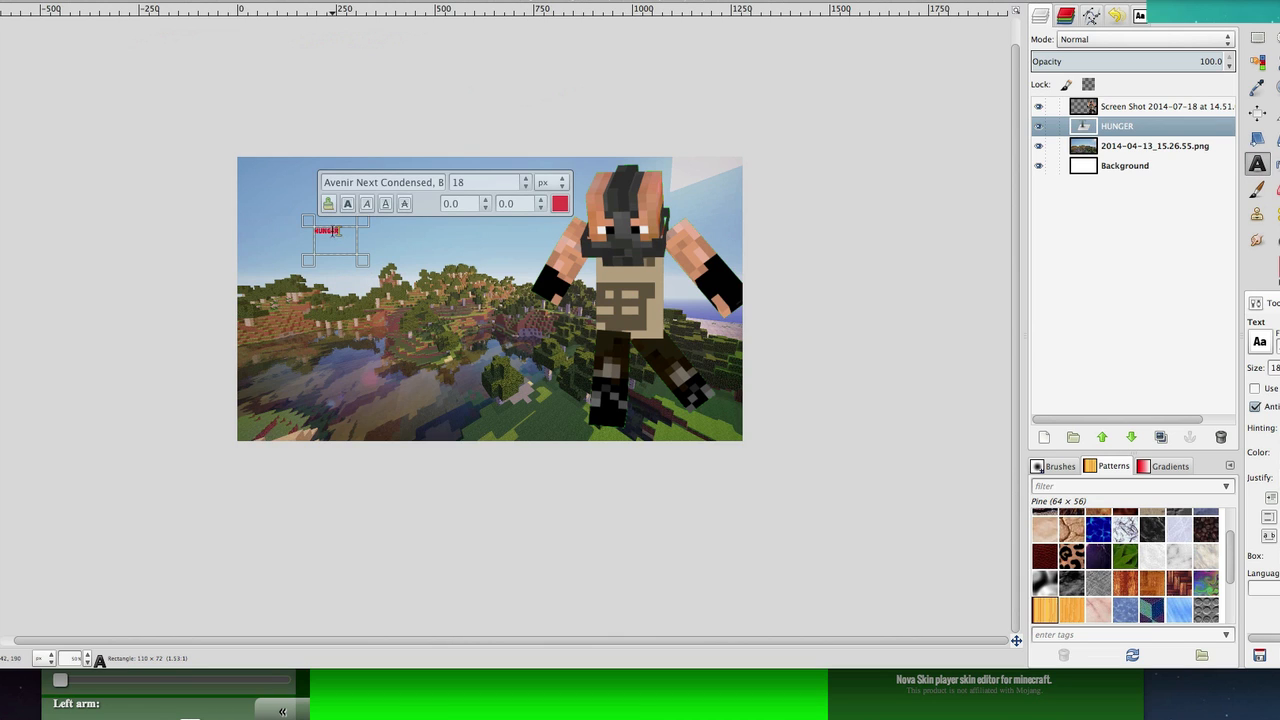
Set the HUNGER text size to 110 px and enlarge its text box to about 634 × 320 px
drag(329, 230, 458, 323)
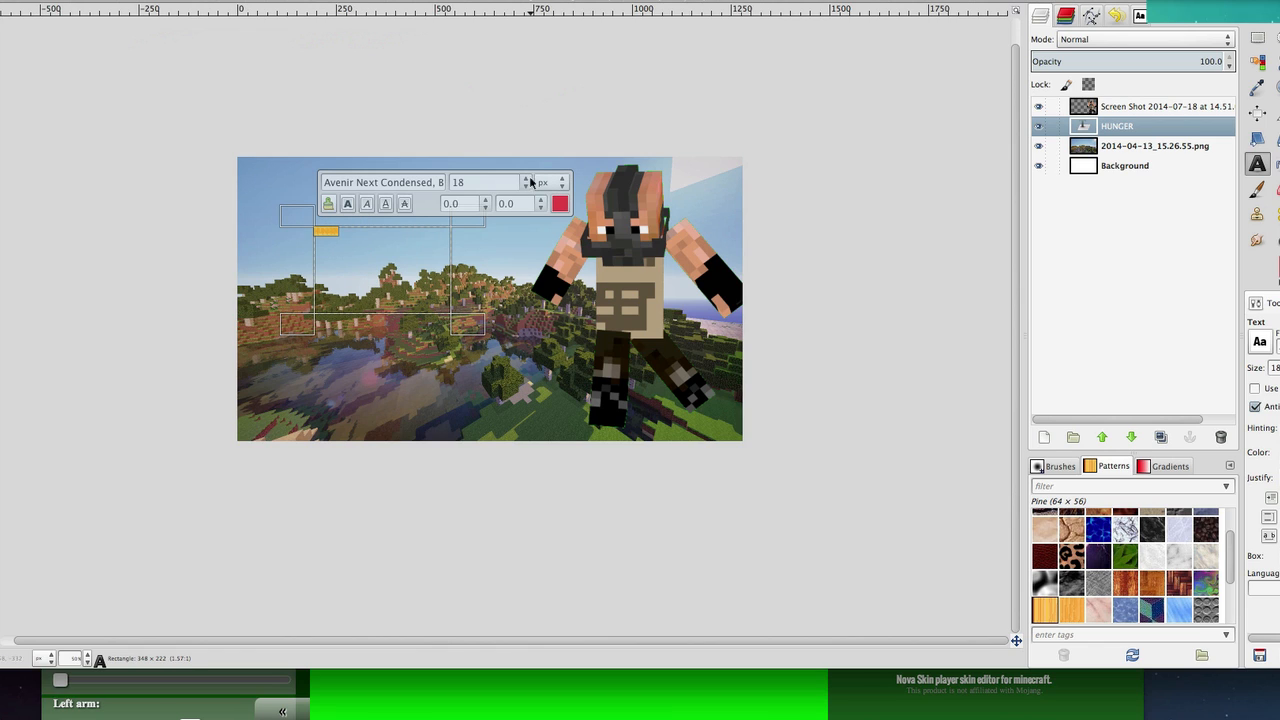
text(110)
key(Return)
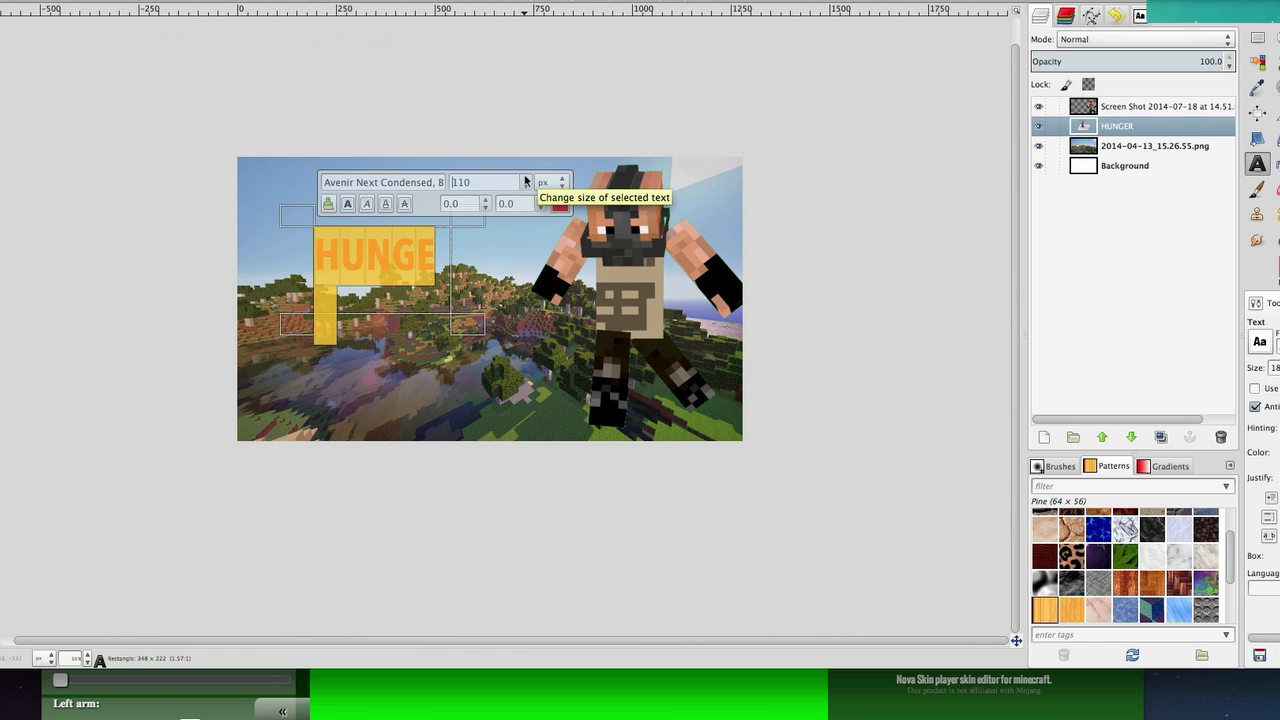
drag(503, 325, 519, 348)
drag(315, 225, 256, 214)
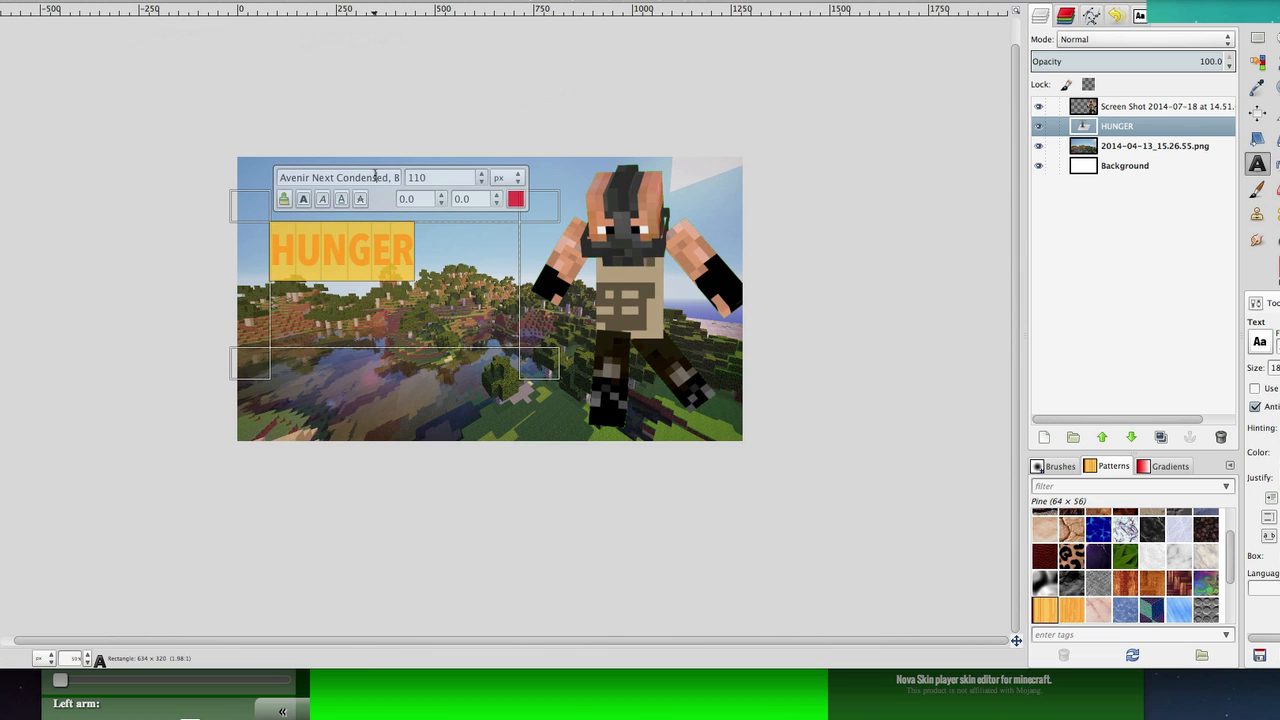
Check the full font name used by the HUNGER text, reading through to its end
double_click(368, 177)
right_click(368, 177)
click(346, 177)
double_click(349, 177)
click(347, 177)
key(Right)
key(Right)
key(Right)
key(Right)
key(Right)
key(Right)
key(Right)
key(Right)
key(Right)
key(Right)
key(Right)
key(Right)
key(Right)
key(Right)
key(Right)
key(Right)
key(Right)
key(Right)
key(Right)
key(Right)
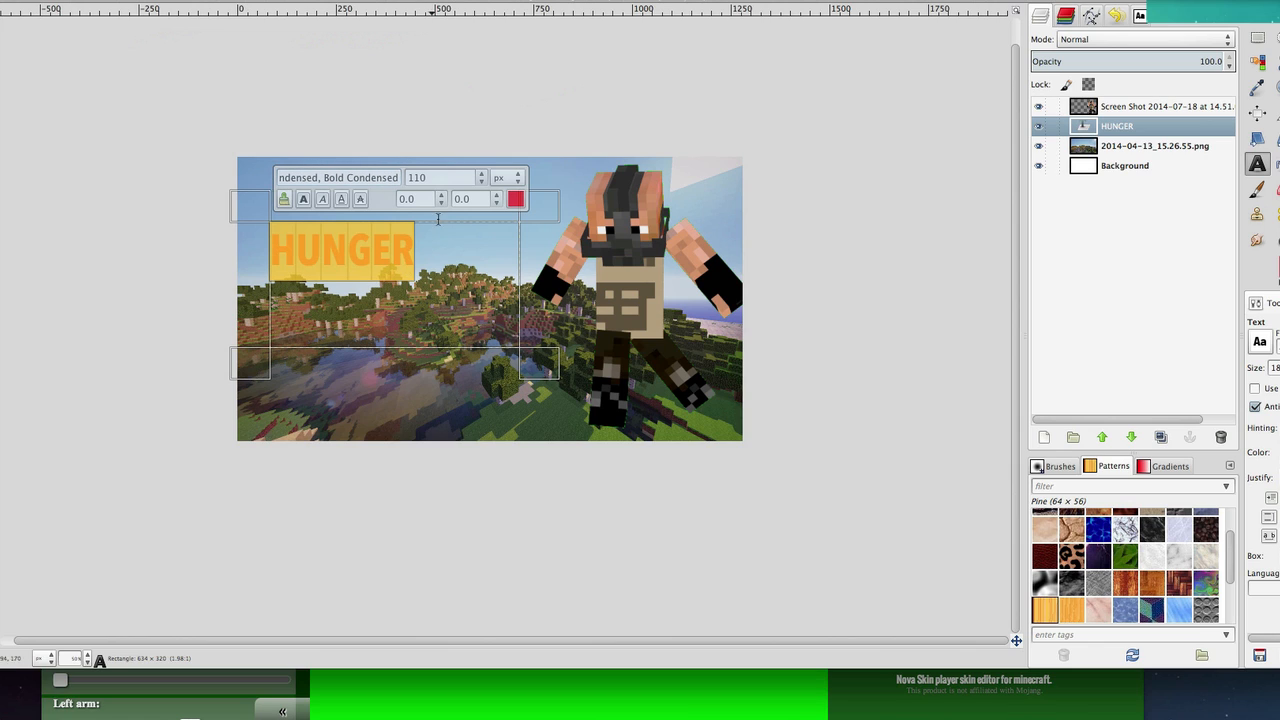
Set the HUNGER text size to 160 px and shrink its text box to about 564 × 238 px
click(480, 175)
click(480, 175)
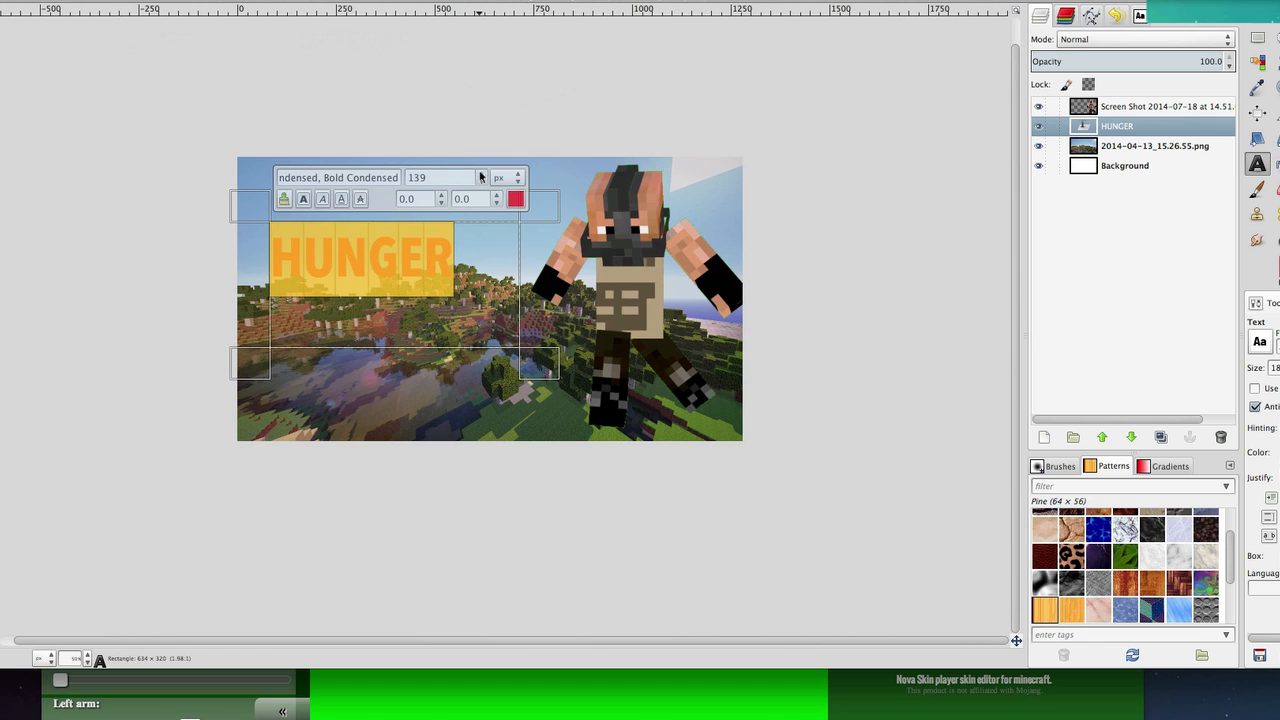
click(481, 175)
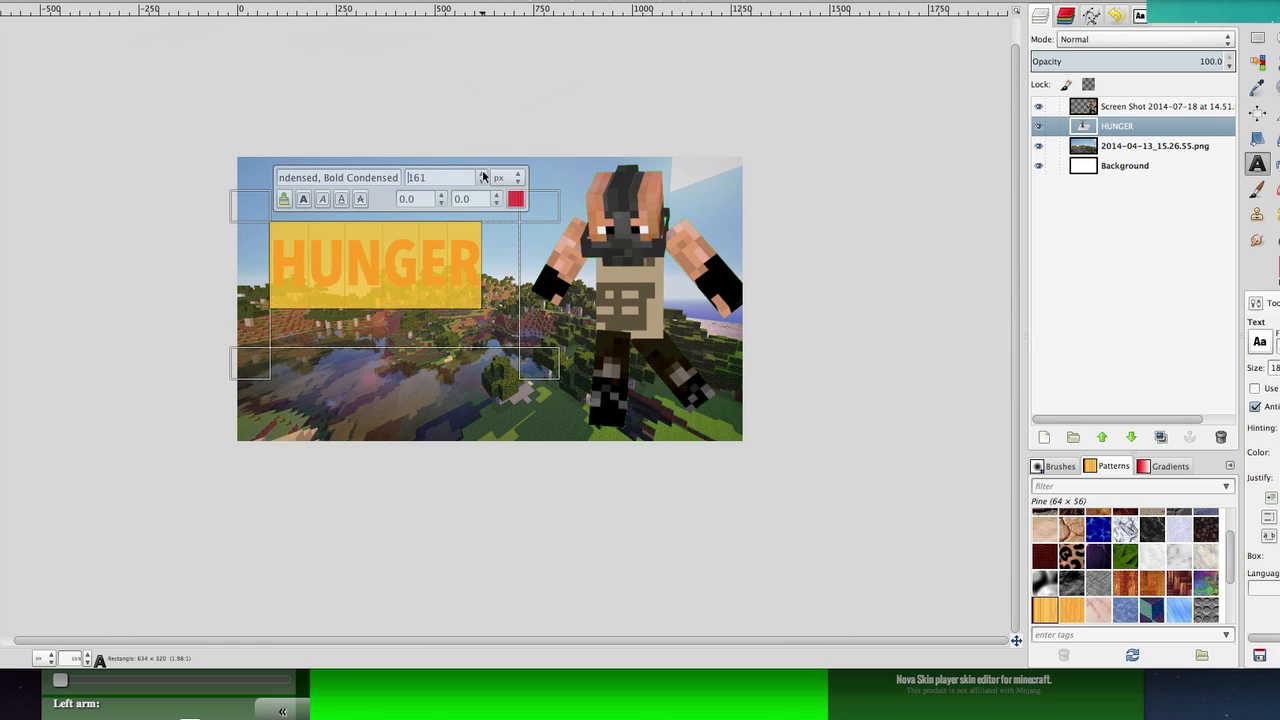
click(481, 181)
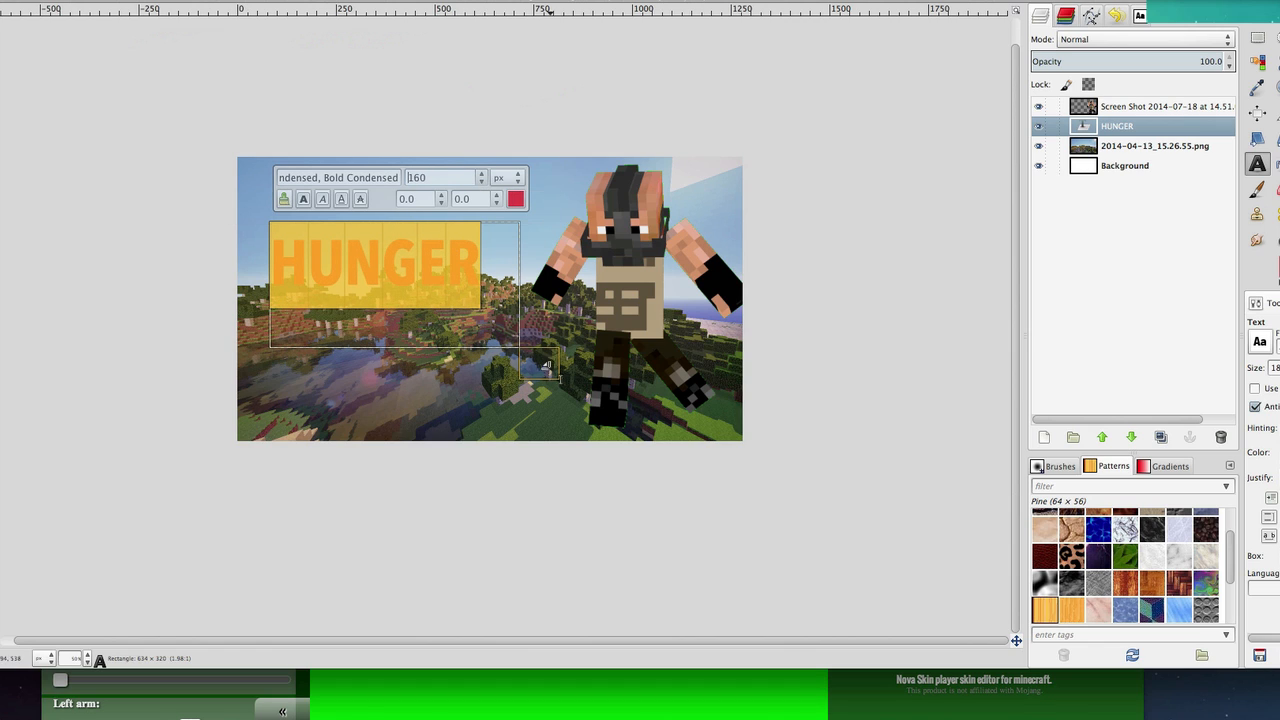
drag(545, 363, 513, 331)
click(472, 295)
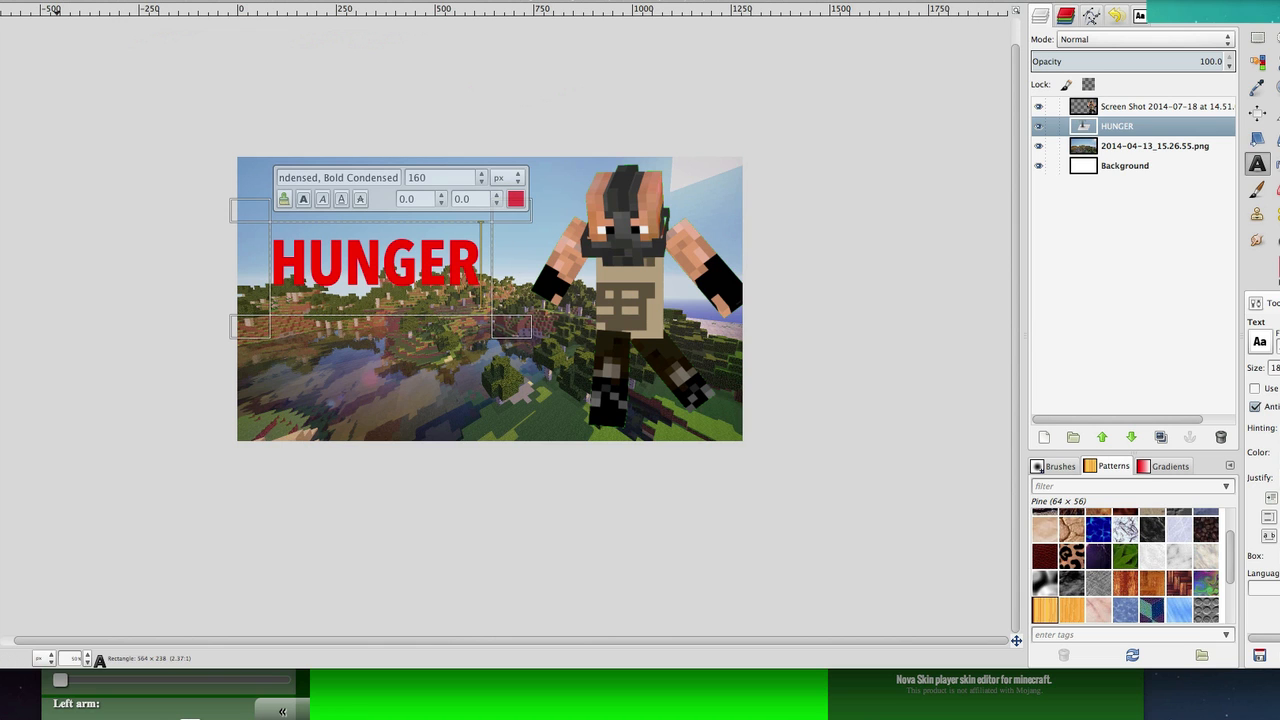
Switch to the TextEdit document, copy the word GAMES and return to GIMP
click(60, 420)
drag(343, 297, 865, 211)
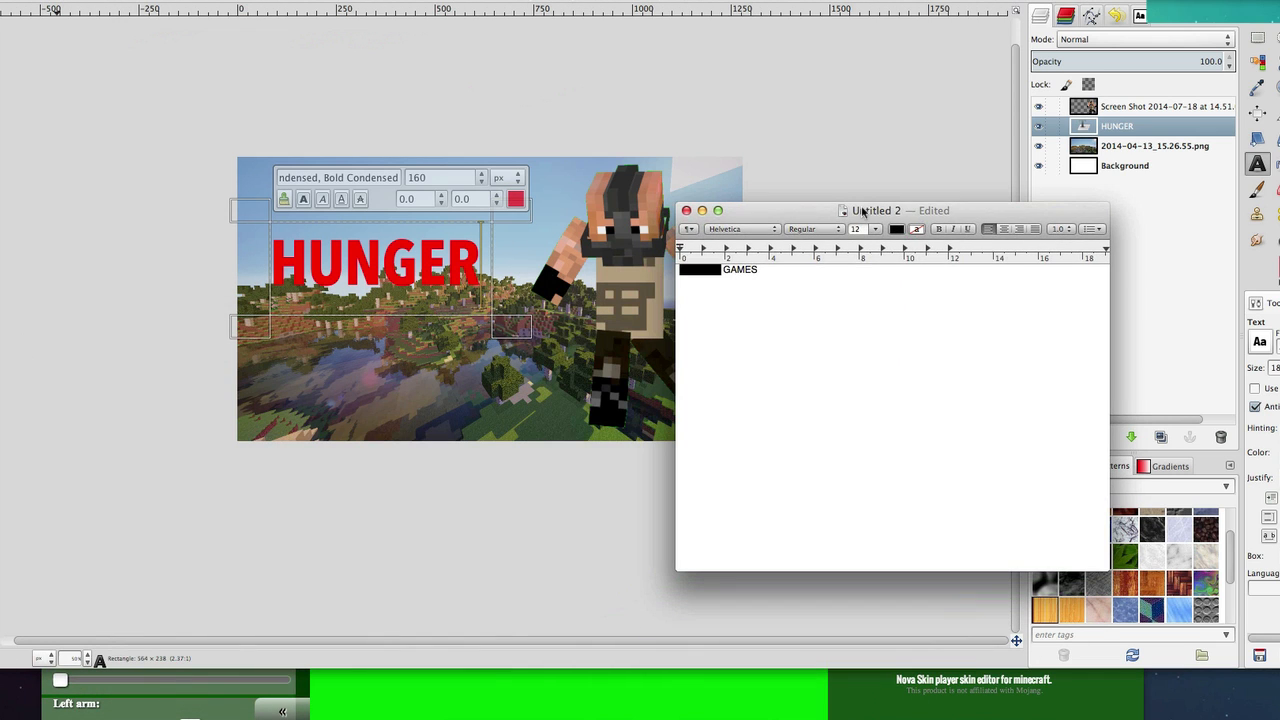
double_click(747, 270)
key(super+c)
right_click(745, 270)
click(803, 218)
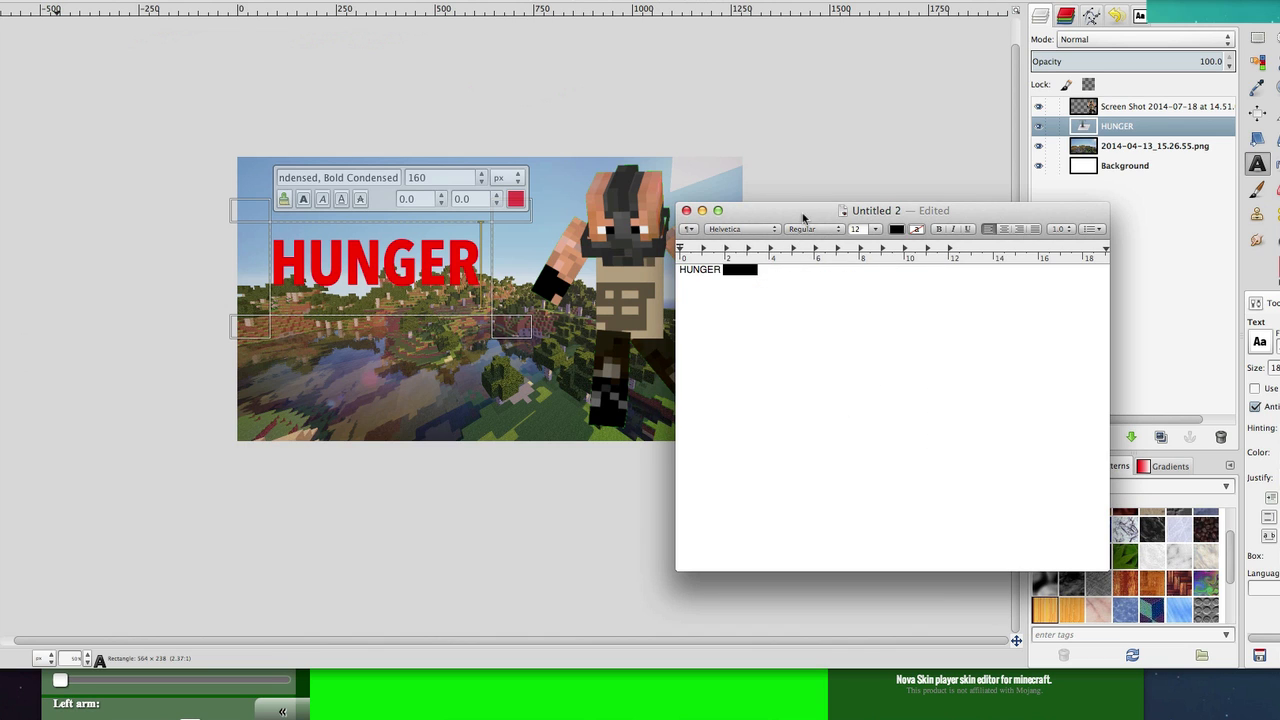
key(super+Tab)
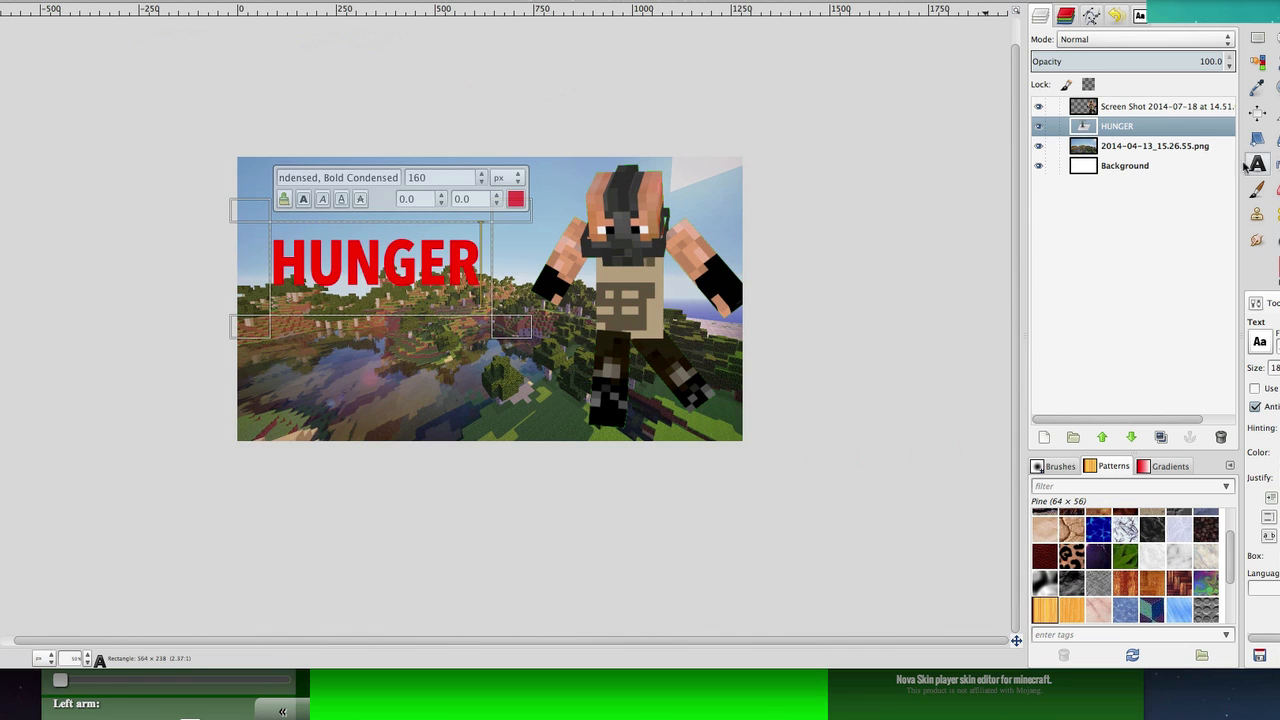
Create a text box of about 120 × 82 px below HUNGER and paste GAMES into it
drag(336, 356, 395, 400)
right_click(395, 400)
click(390, 405)
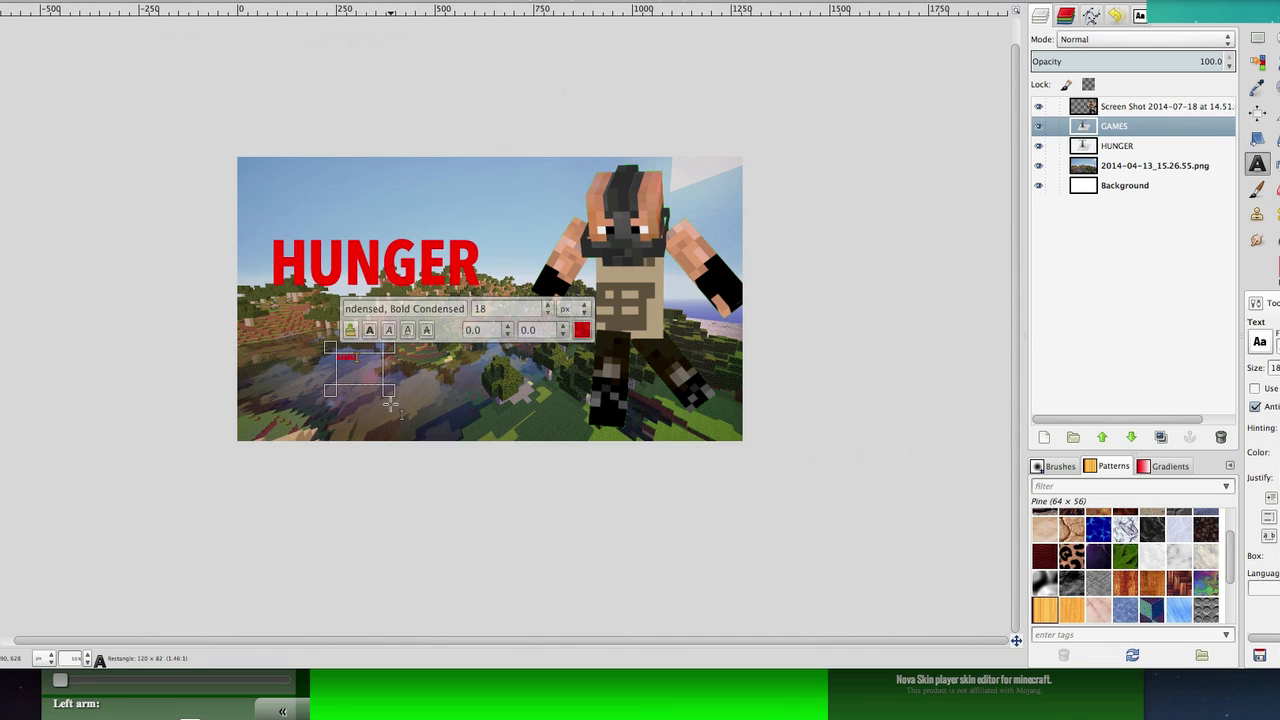
Set the GAMES text size to 108 px and enlarge its text box to about 478 × 232 px
key(super+a)
click(547, 304)
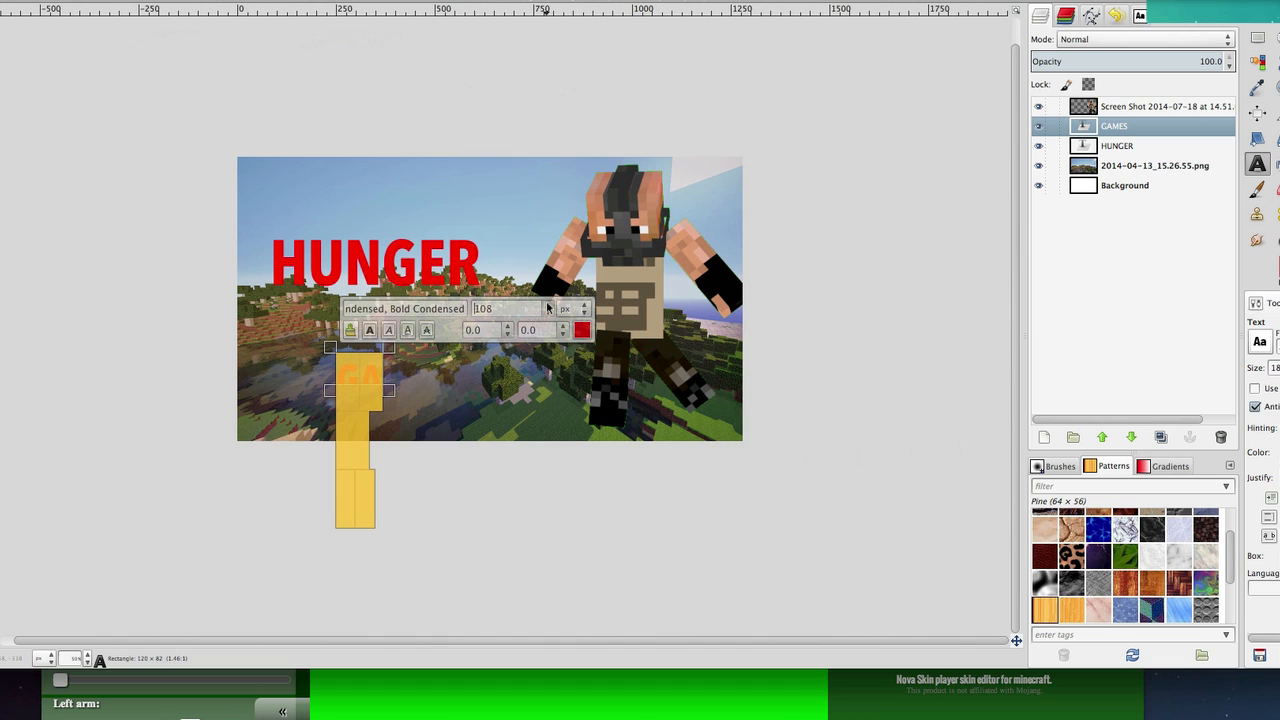
click(355, 261)
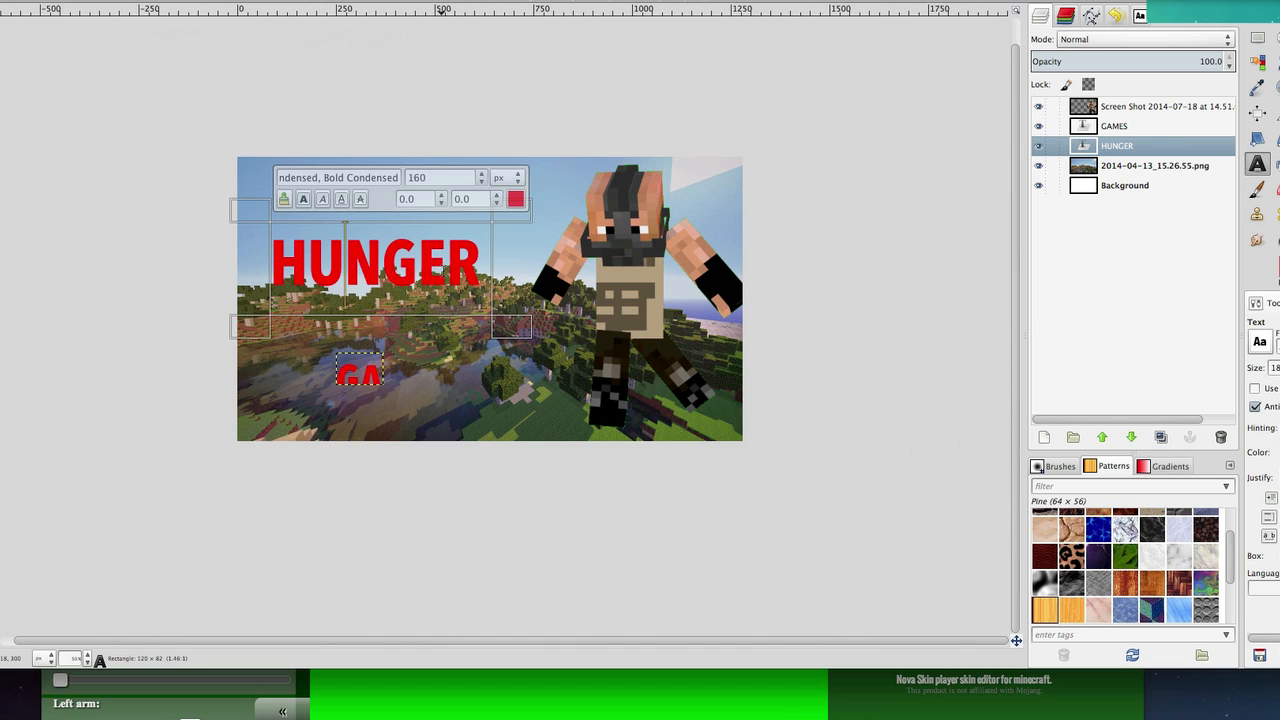
click(360, 370)
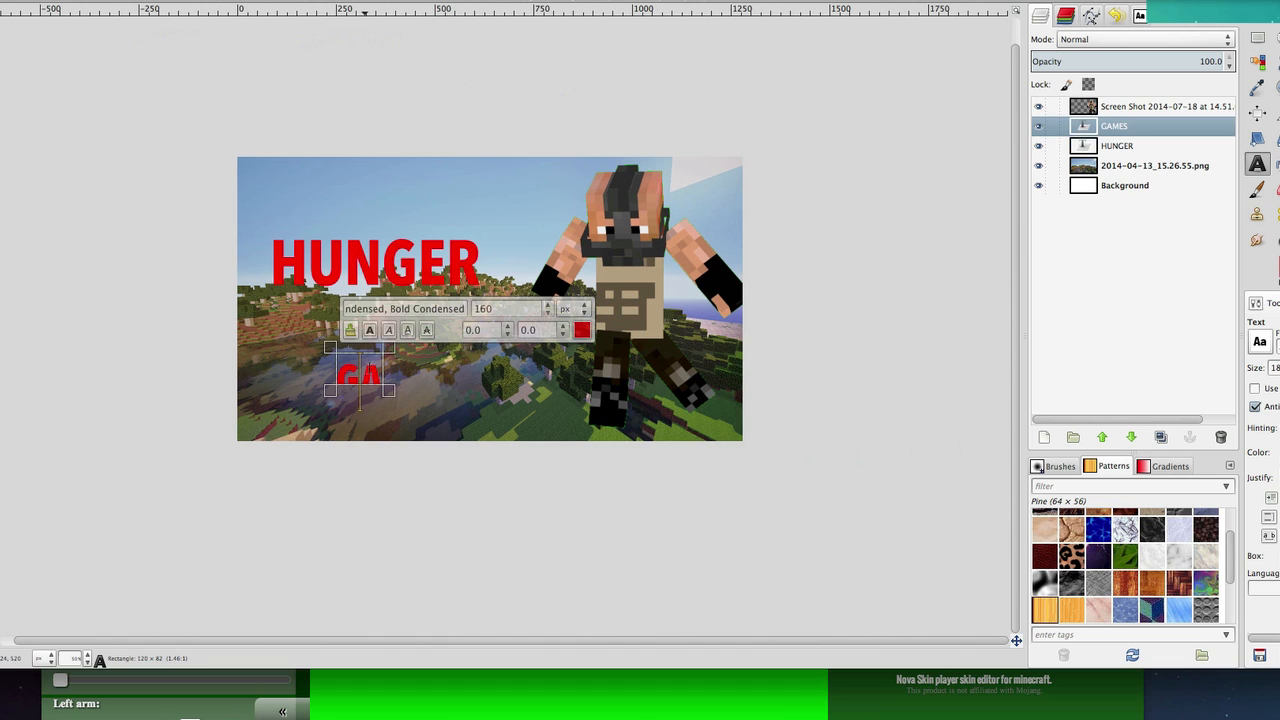
drag(384, 388, 550, 467)
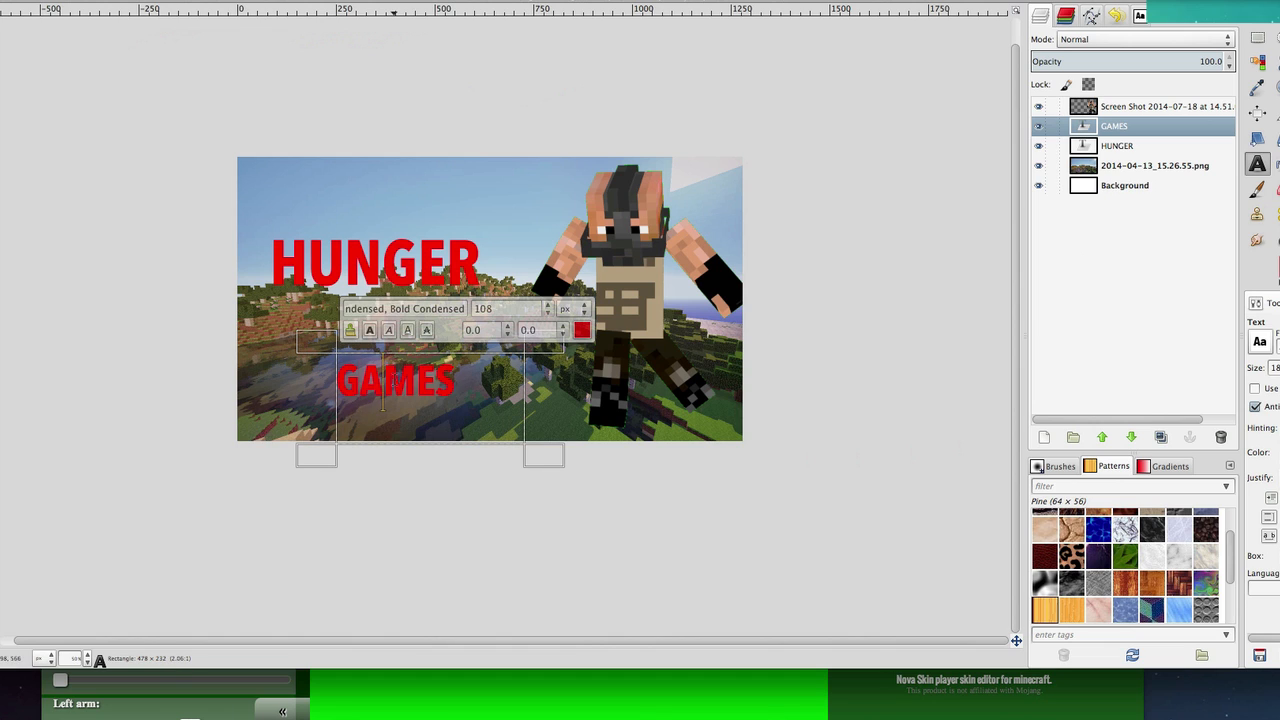
Set the GAMES text size to 160 px to match the HUNGER text
double_click(383, 390)
click(548, 304)
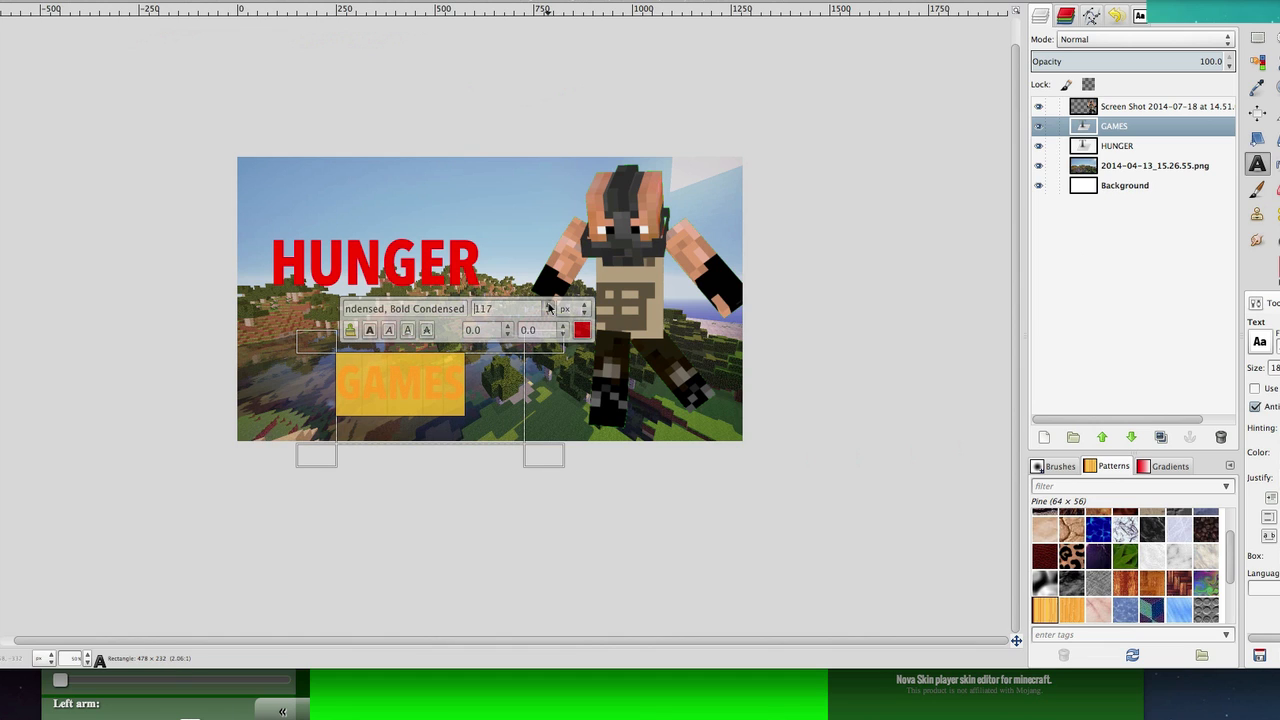
click(548, 304)
click(548, 304)
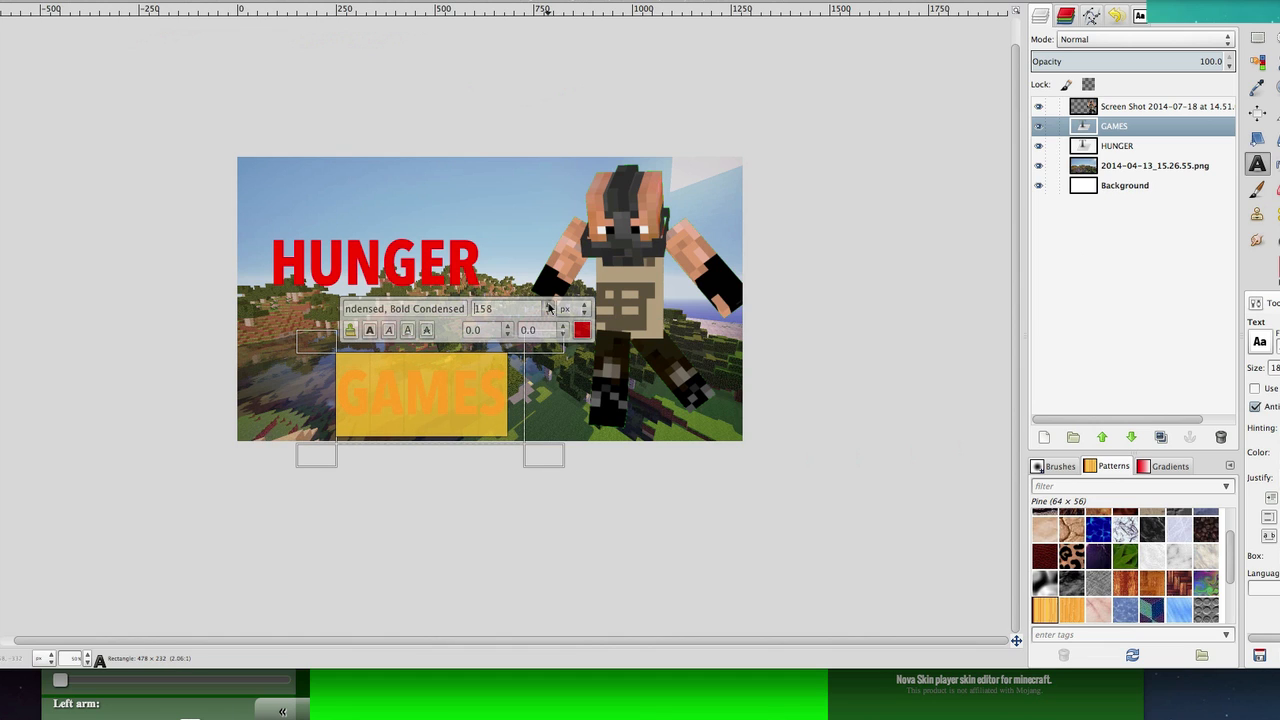
click(548, 304)
click(407, 385)
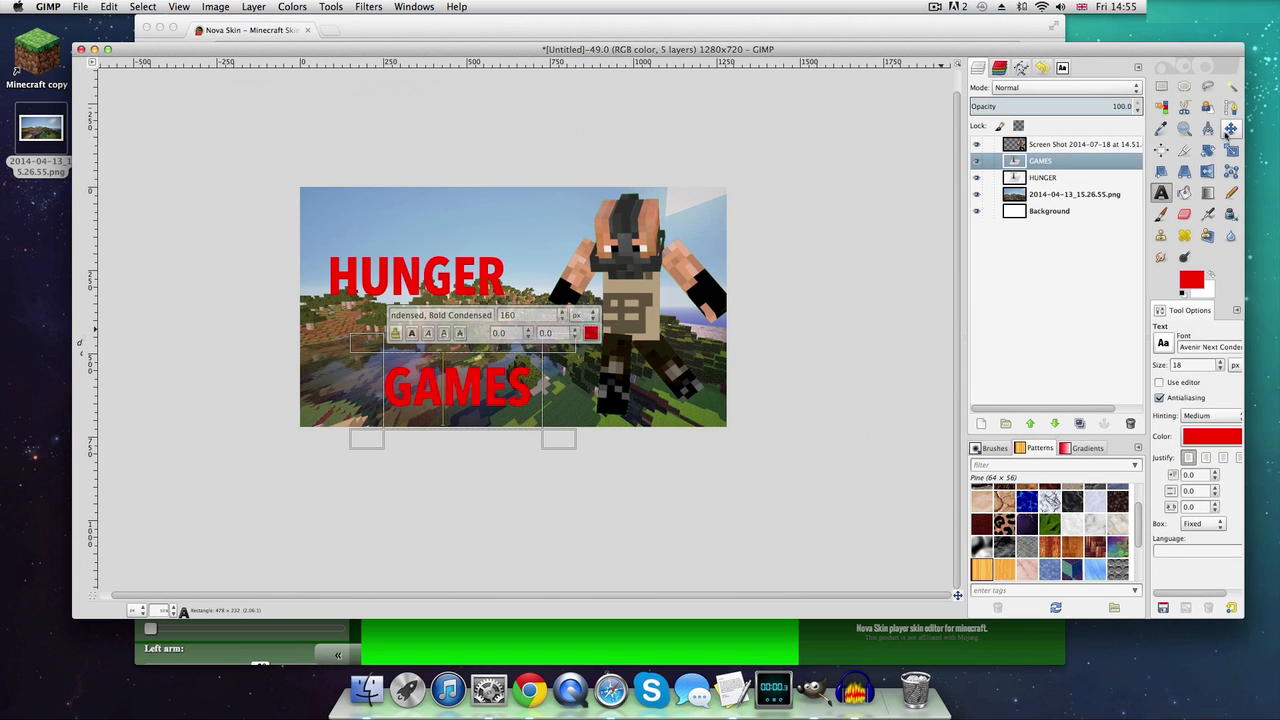
Move the GAMES and HUNGER texts together so GAMES sits centred directly beneath HUNGER
key(m)
drag(527, 406, 478, 368)
drag(440, 293, 437, 318)
click(446, 334)
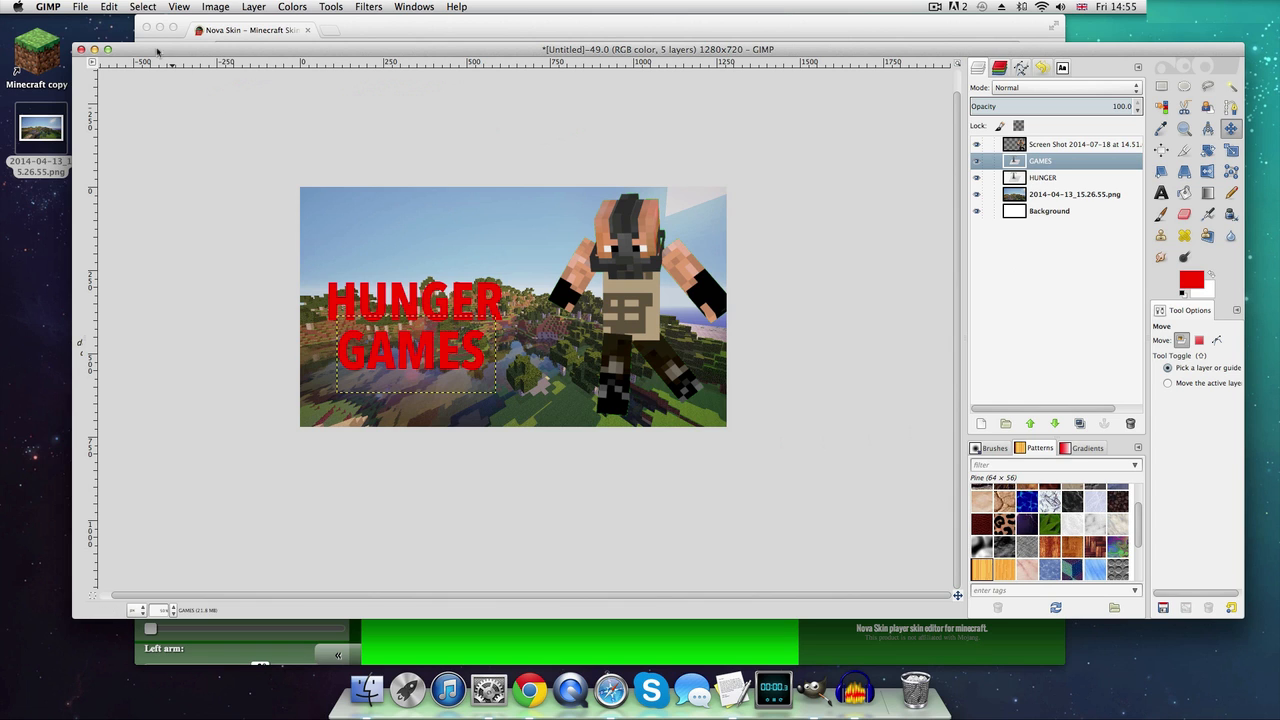
Open Minecraft Logo.png from the desktop's Minecraft Stuff folder as a new layer in the image
click(80, 7)
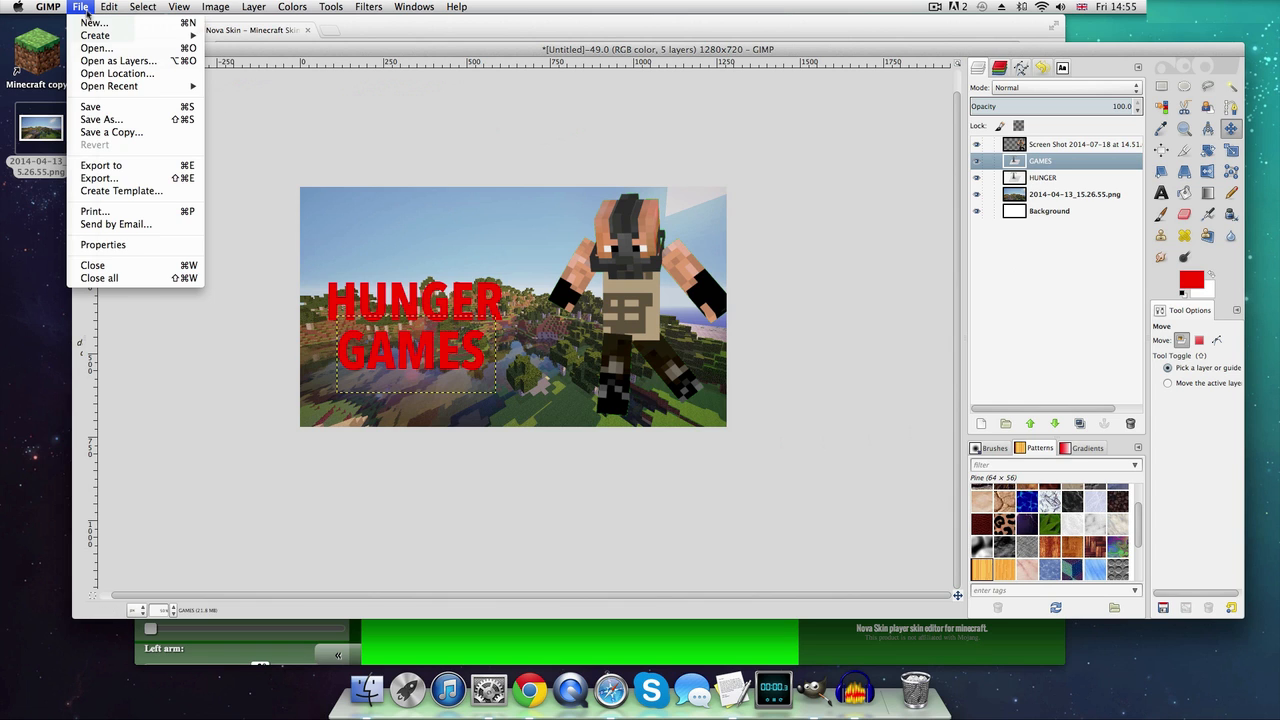
click(111, 61)
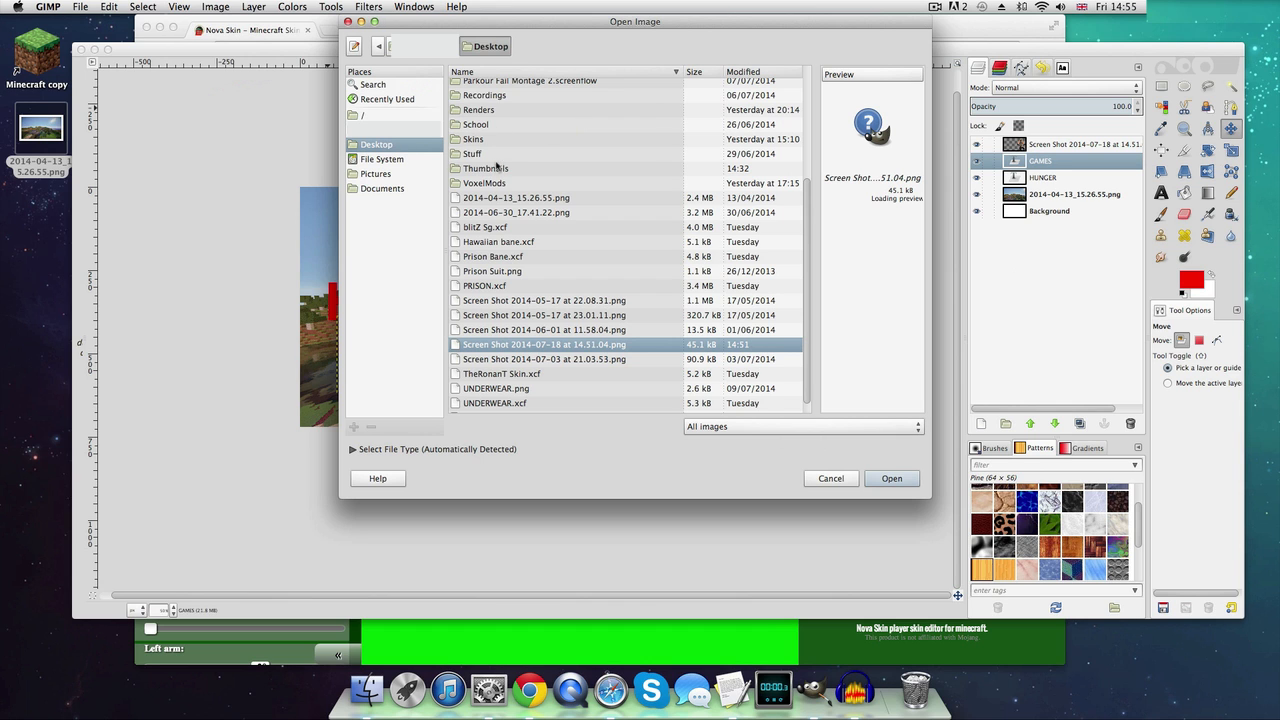
scroll(496, 166, up, 3)
double_click(492, 121)
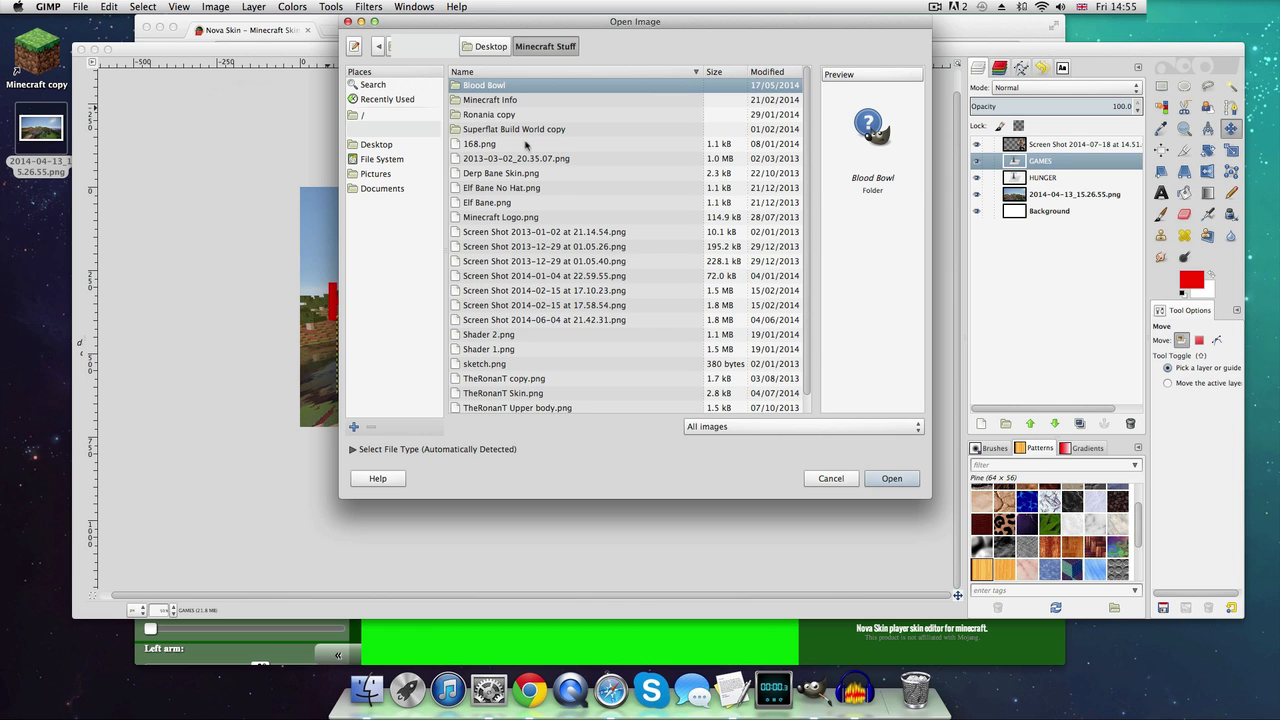
double_click(527, 221)
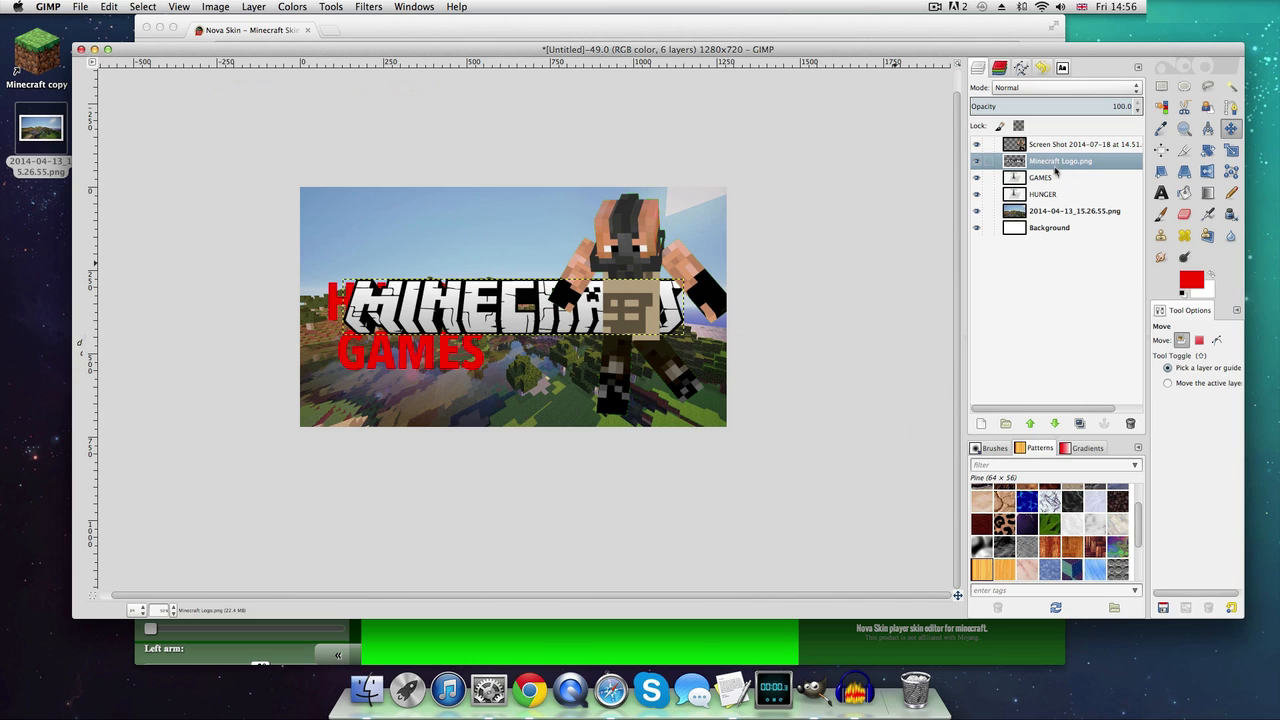
Place the Minecraft logo layer beneath the HUNGER layer and move the logo up to the image's upper edge
drag(1055, 172, 1058, 204)
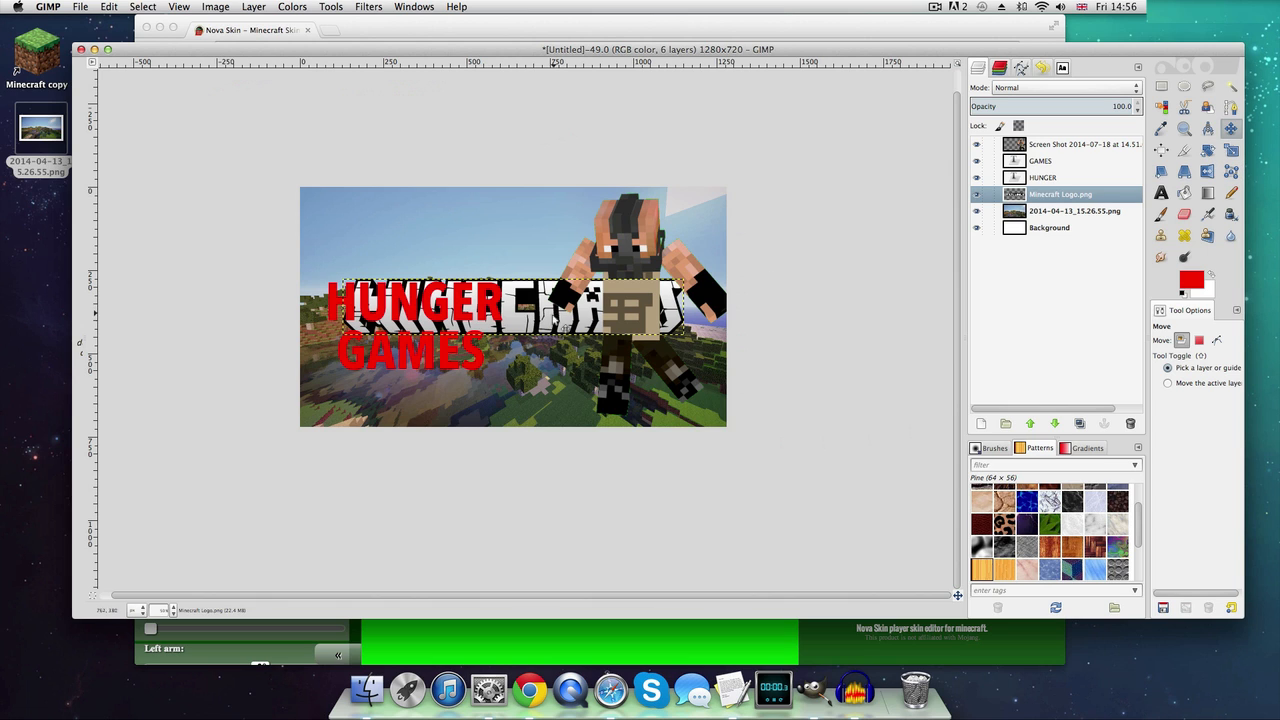
drag(542, 322, 540, 238)
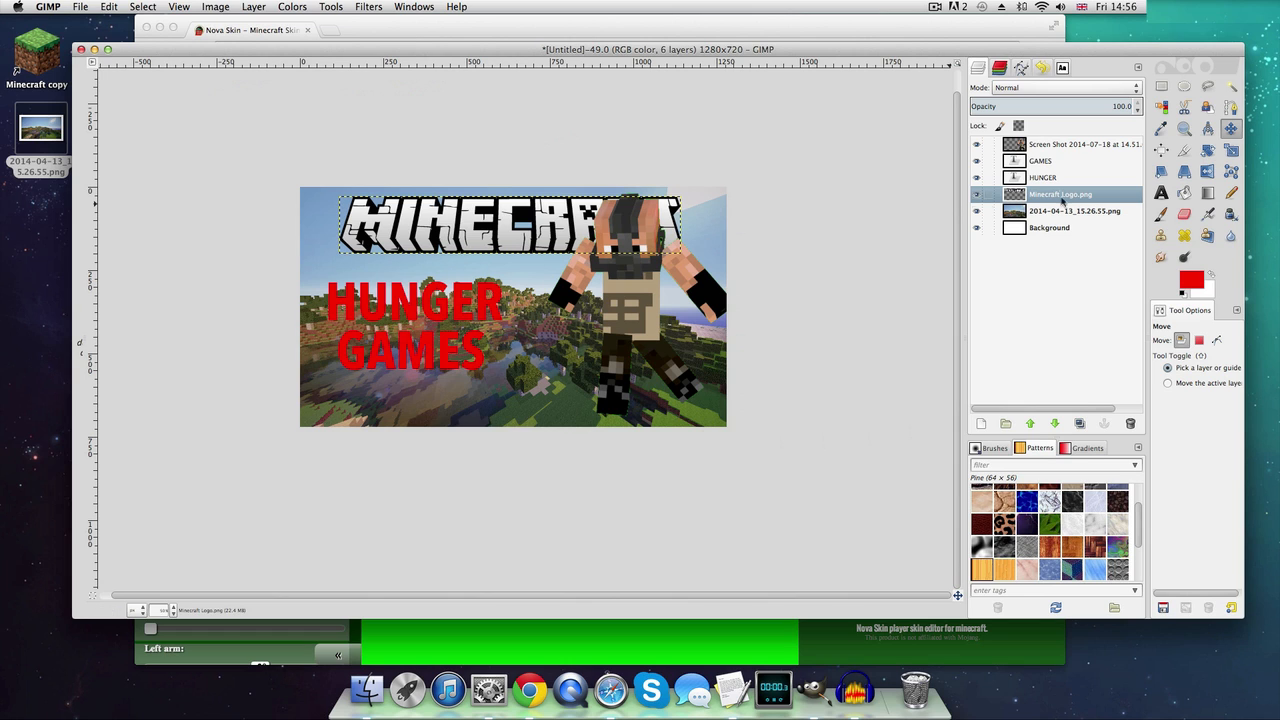
Select the character's outline from its layer's alpha channel and grow the selection by 6 px
click(1056, 145)
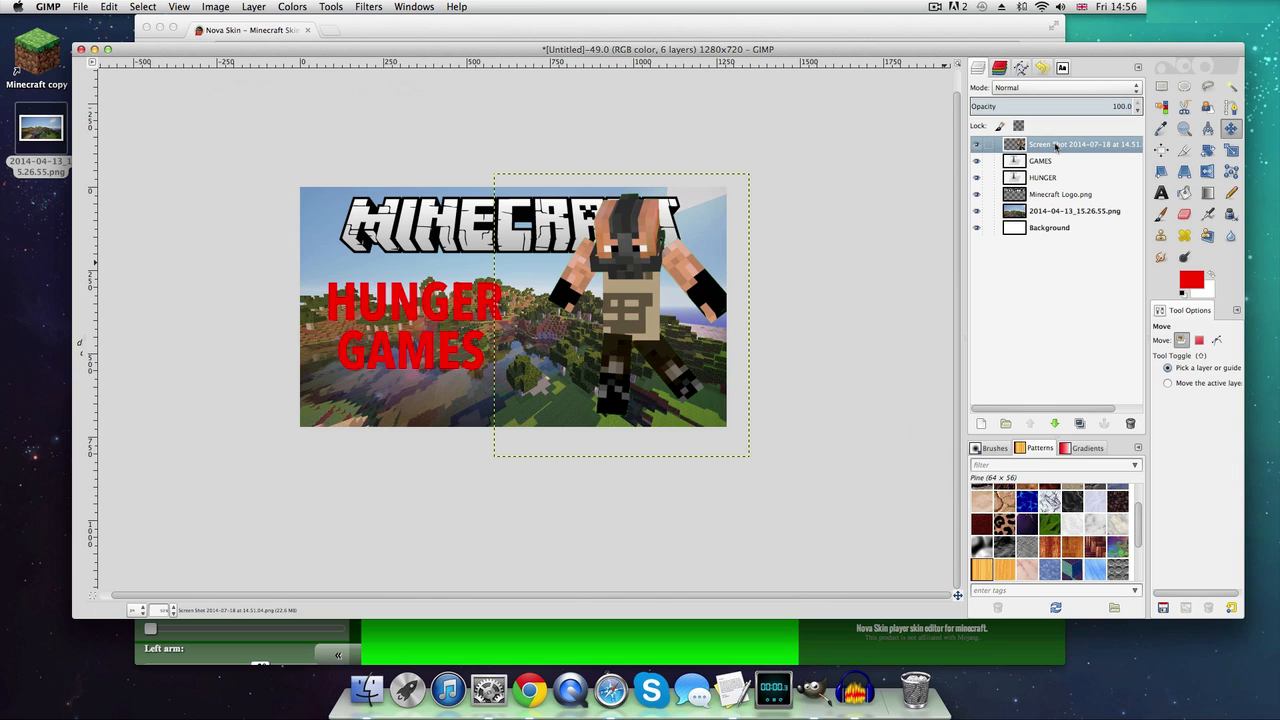
right_click(1055, 147)
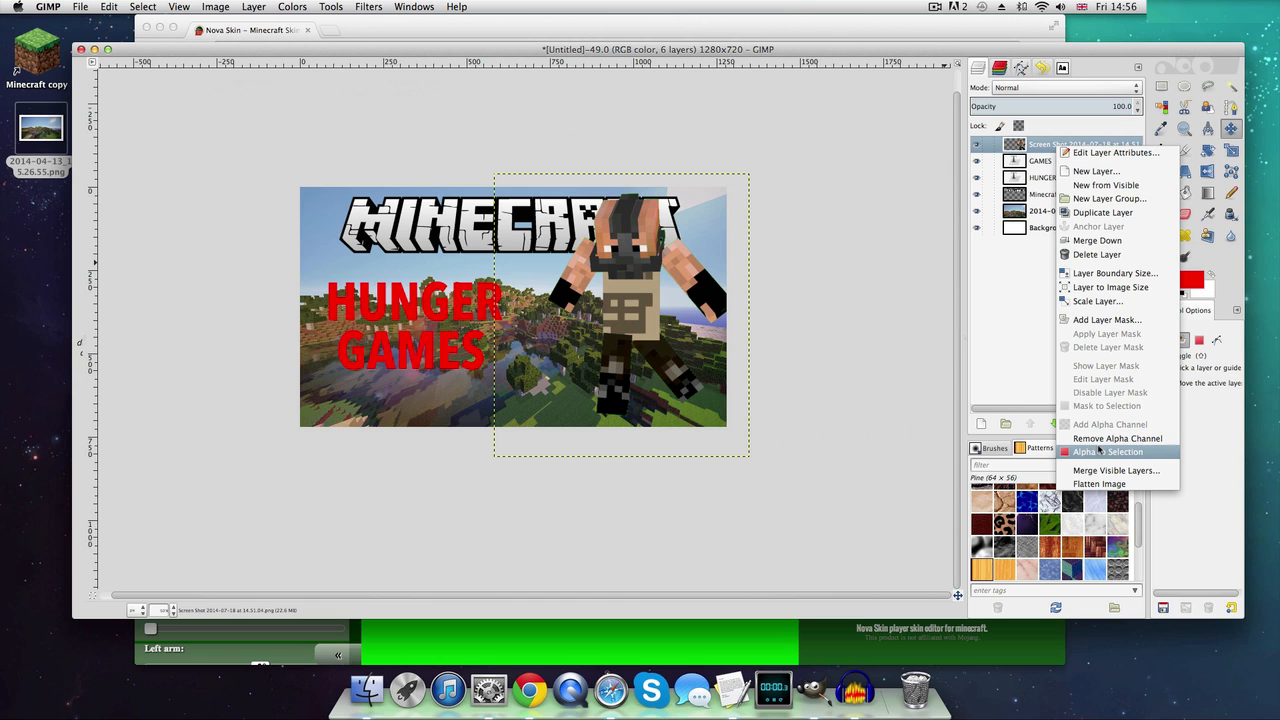
click(1100, 455)
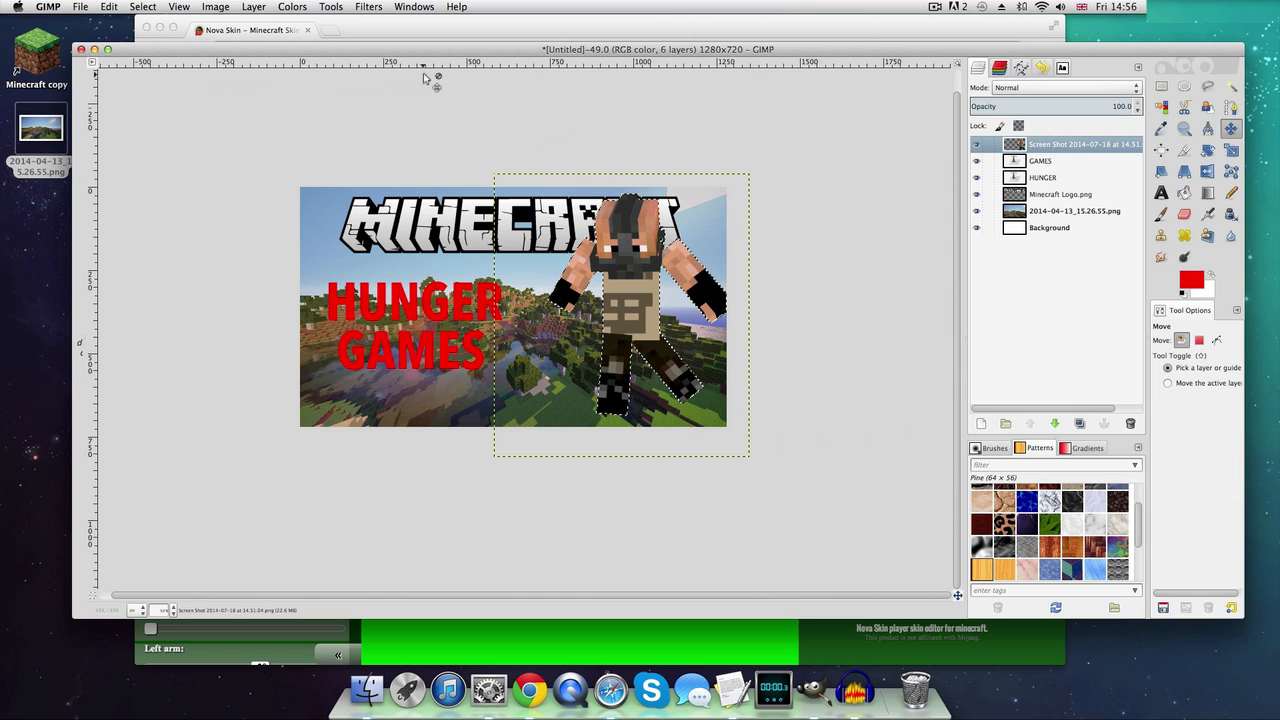
click(143, 7)
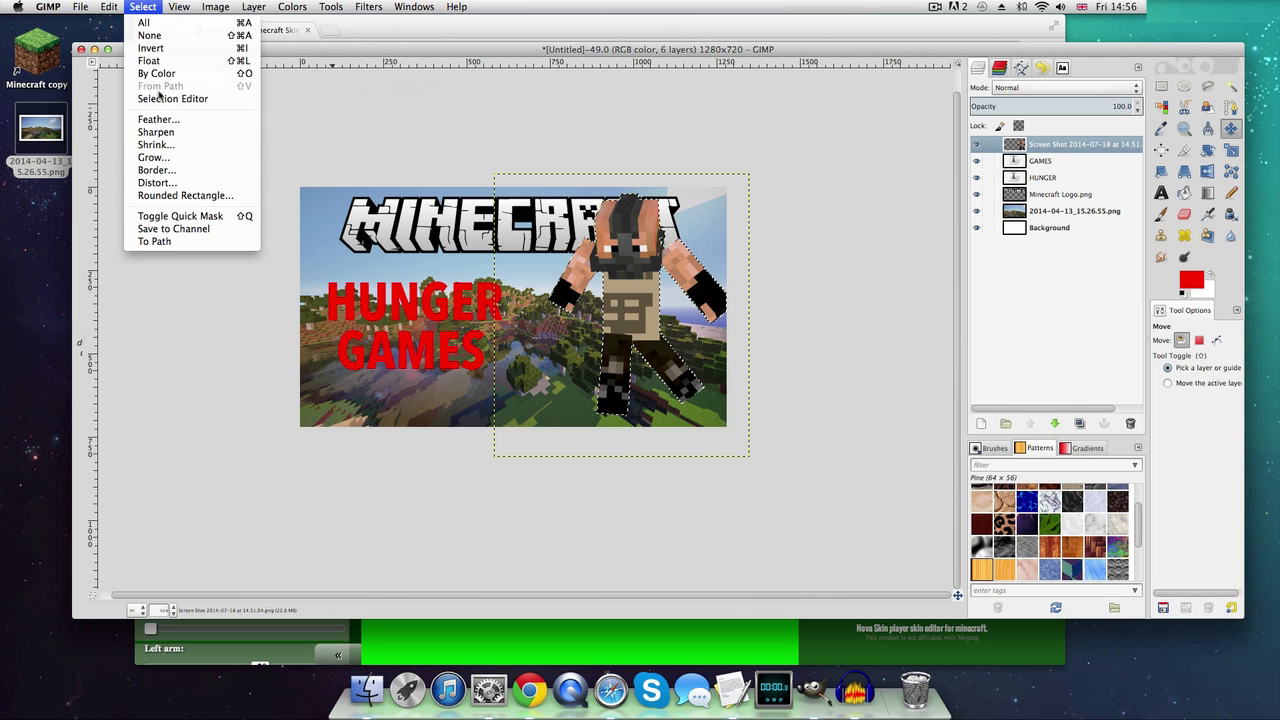
click(166, 160)
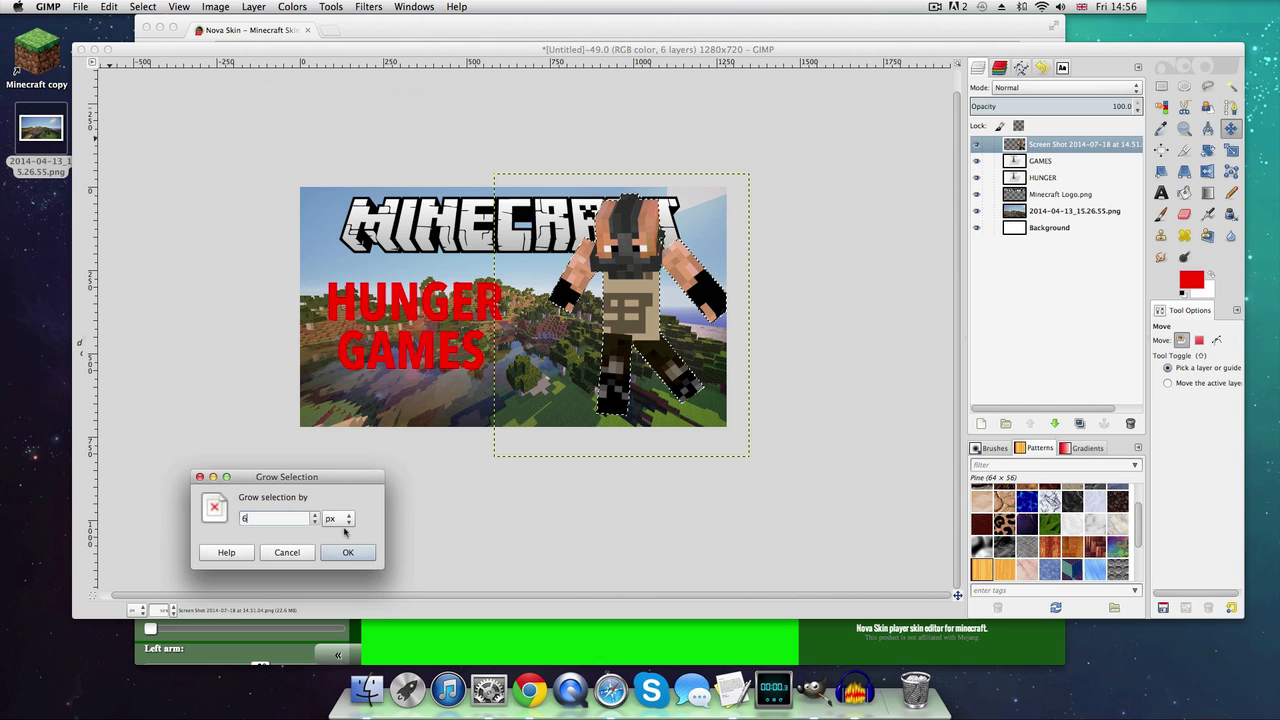
click(347, 554)
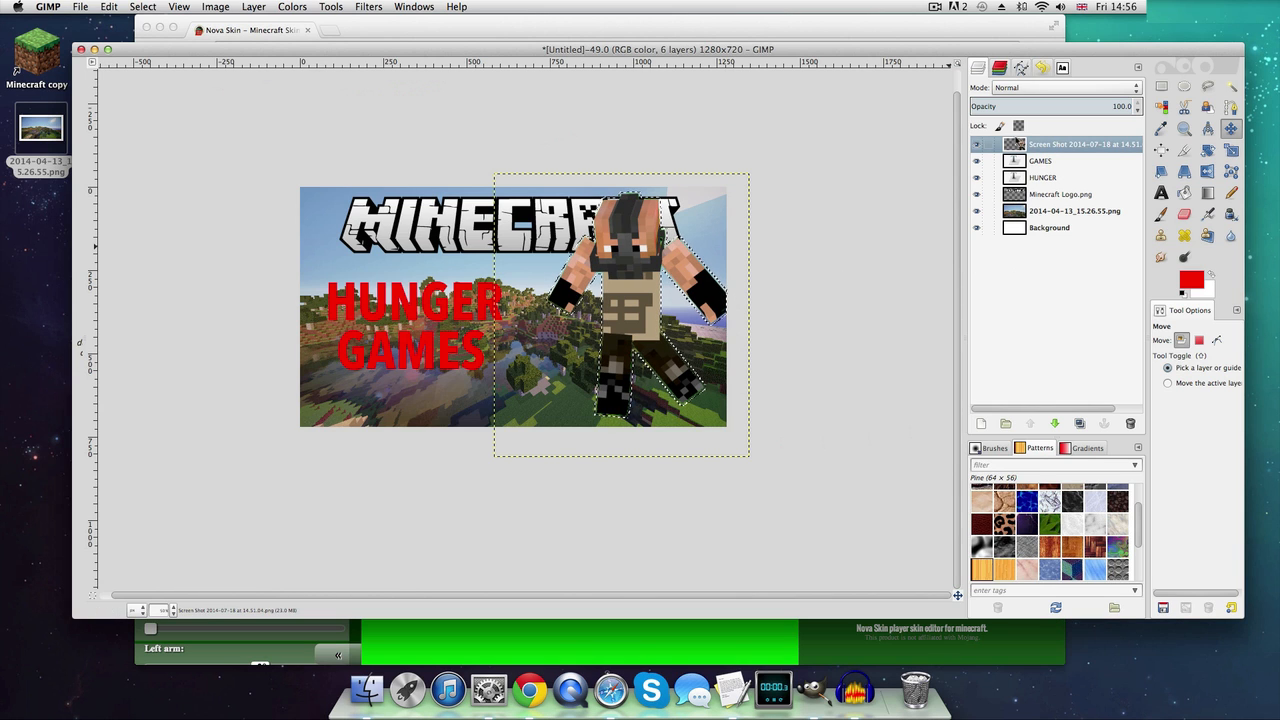
Create a transparent 1280 × 720 px layer and place it directly beneath the character layer
right_click(1029, 270)
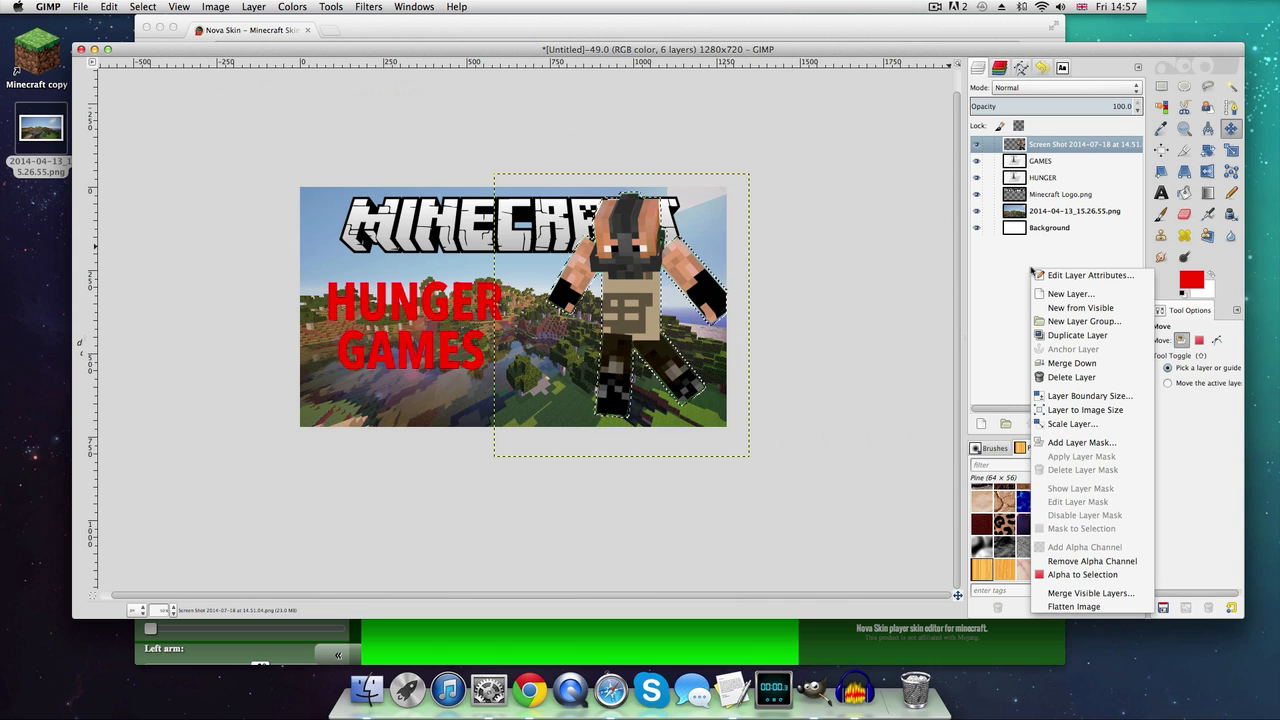
click(1064, 294)
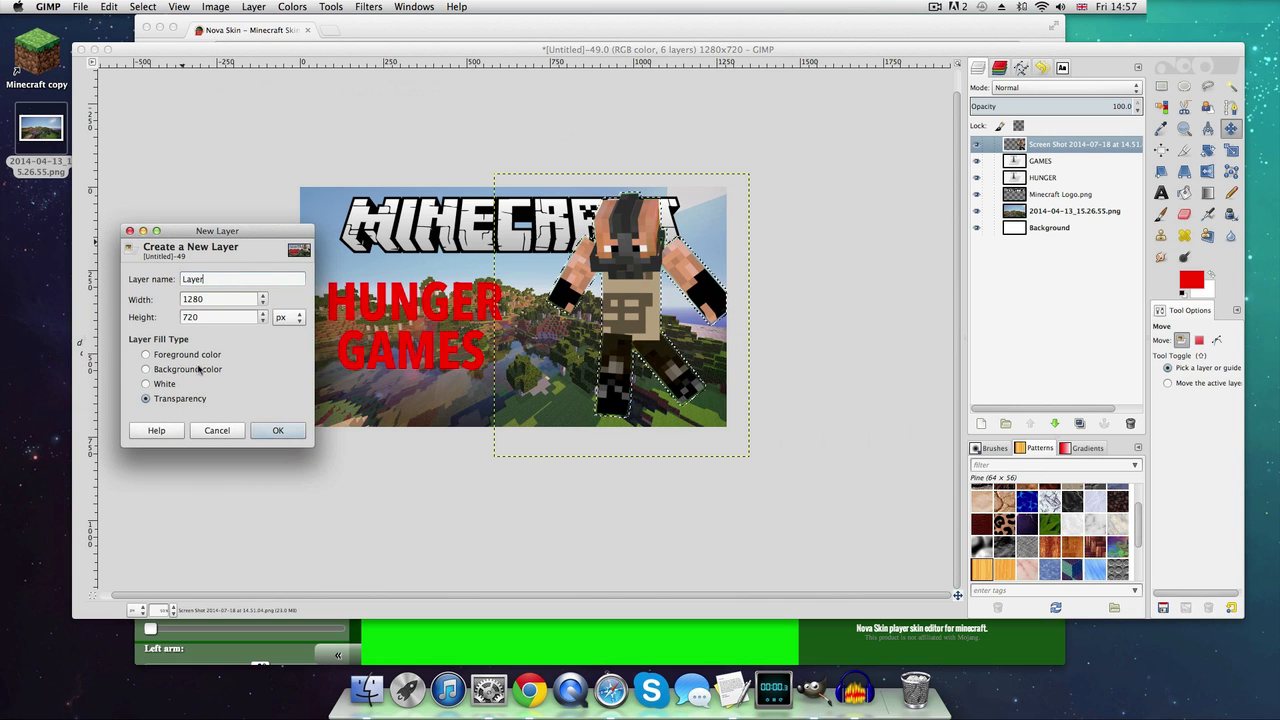
click(277, 432)
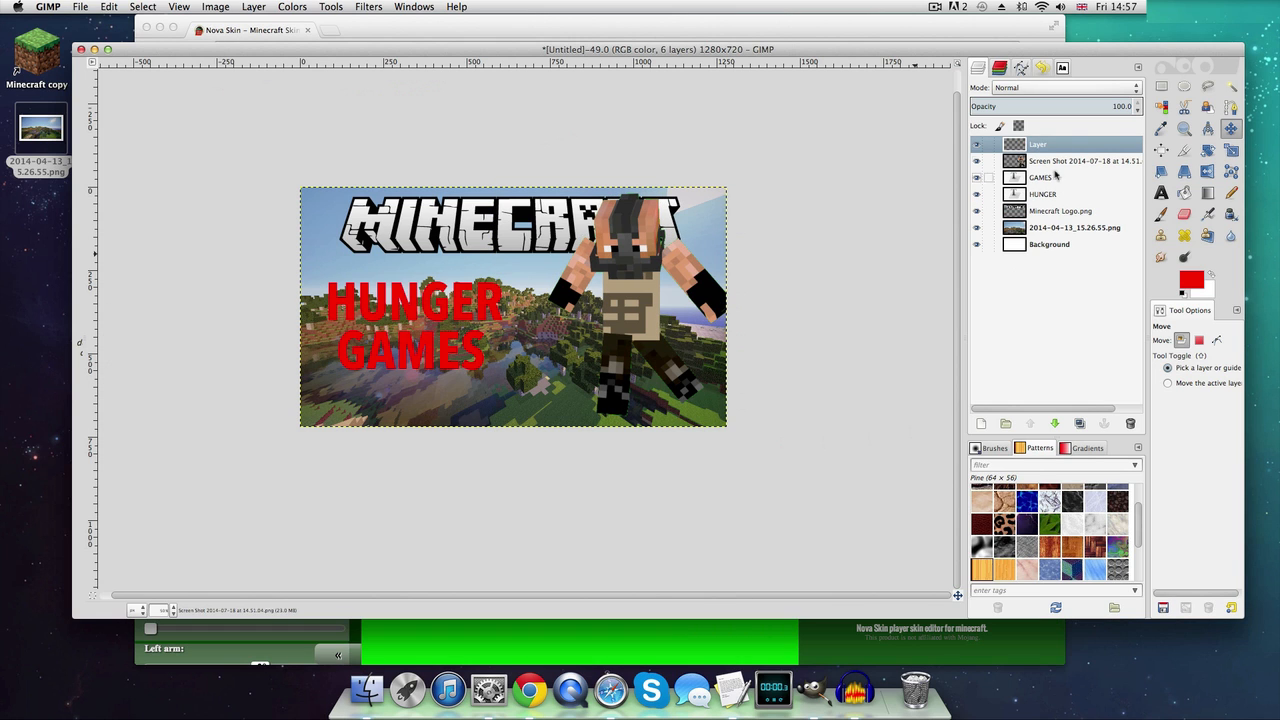
drag(1049, 147, 1049, 170)
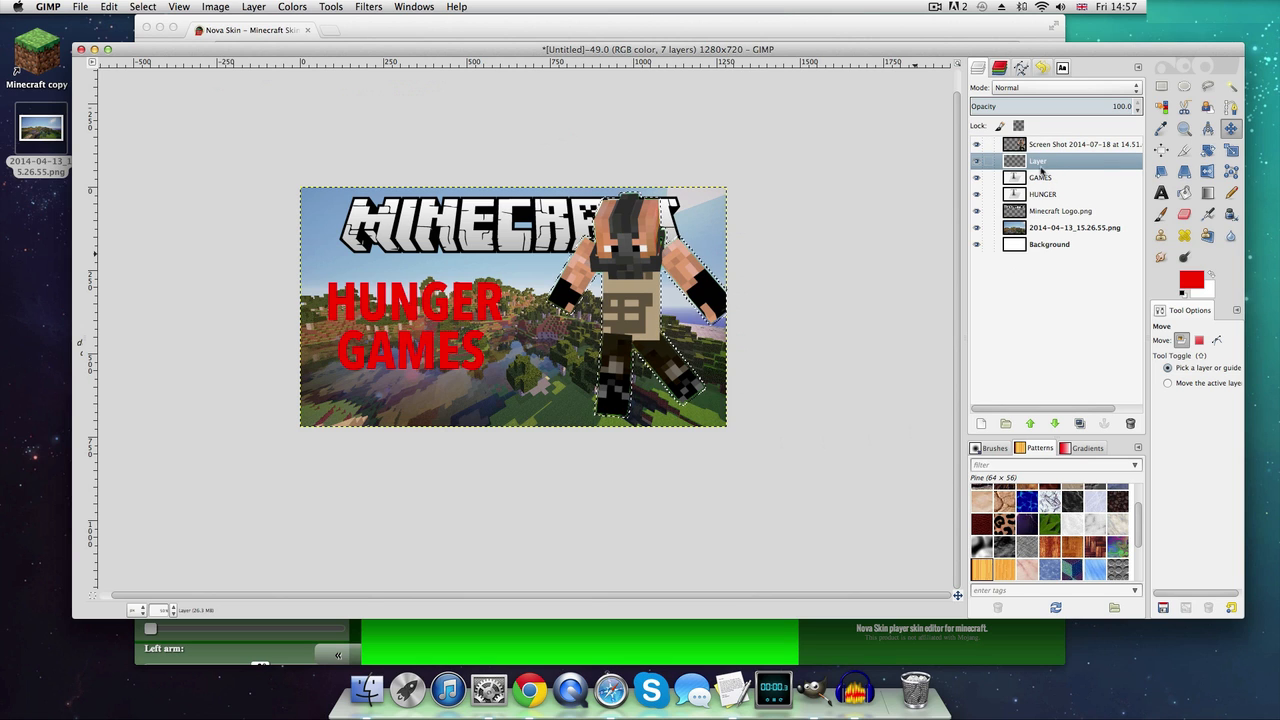
Fill the grown character selection on the new layer with white and clear the selection
click(1211, 277)
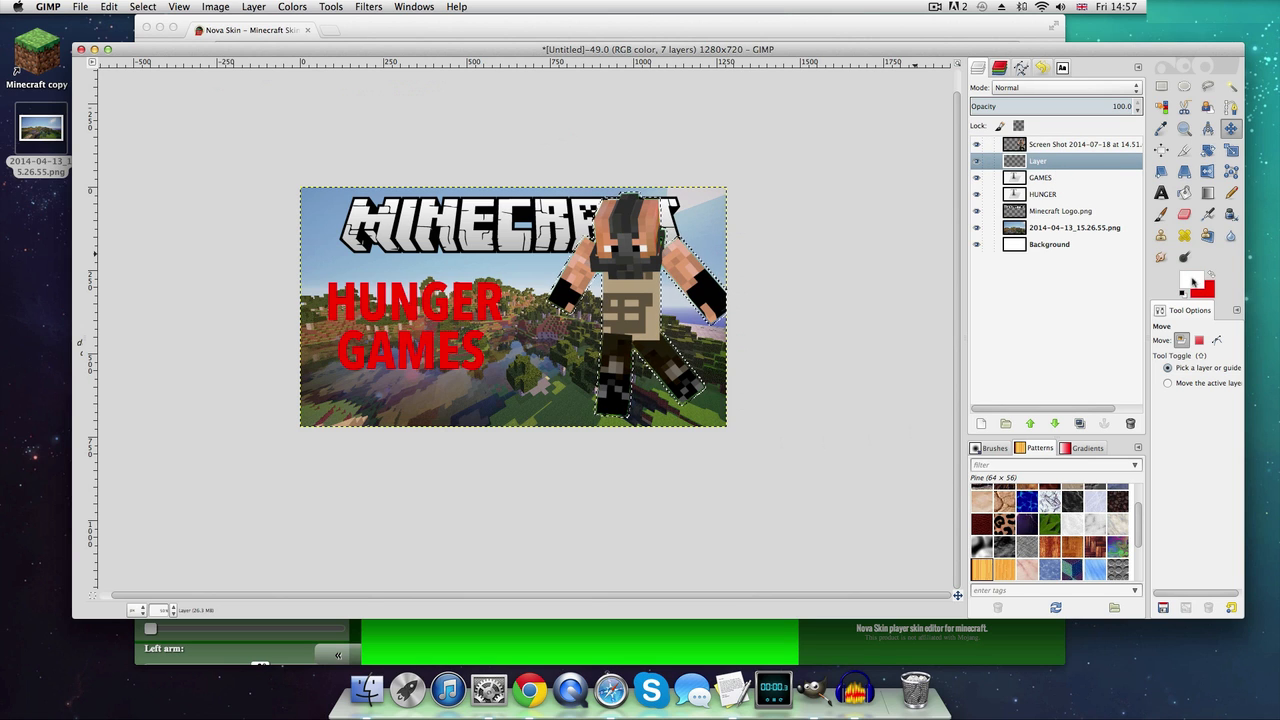
click(86, 7)
mouse_move(104, 7)
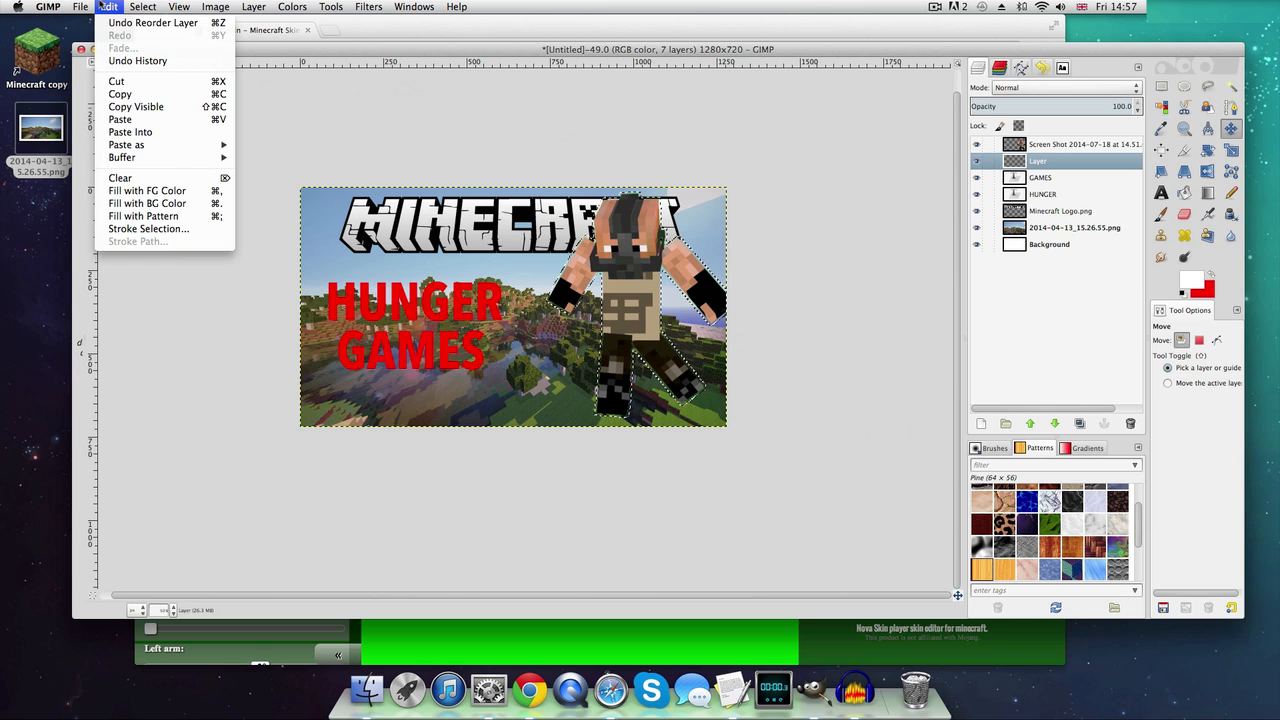
click(154, 191)
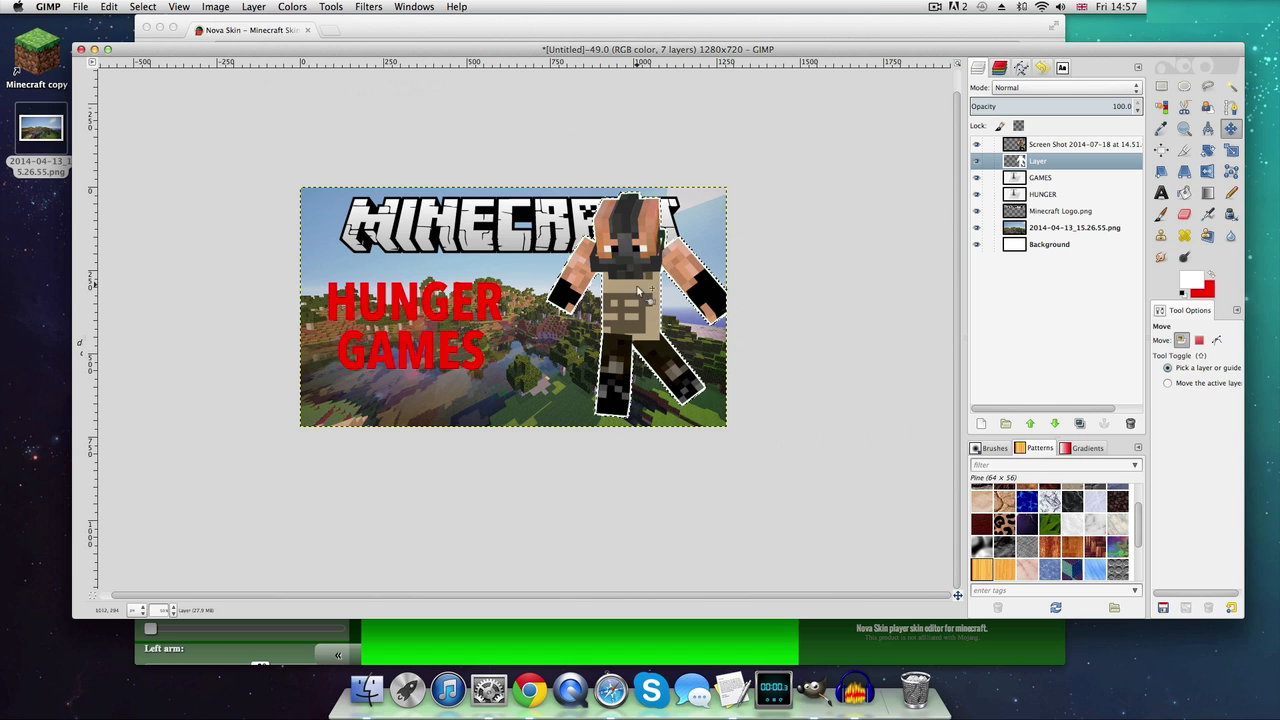
click(1030, 244)
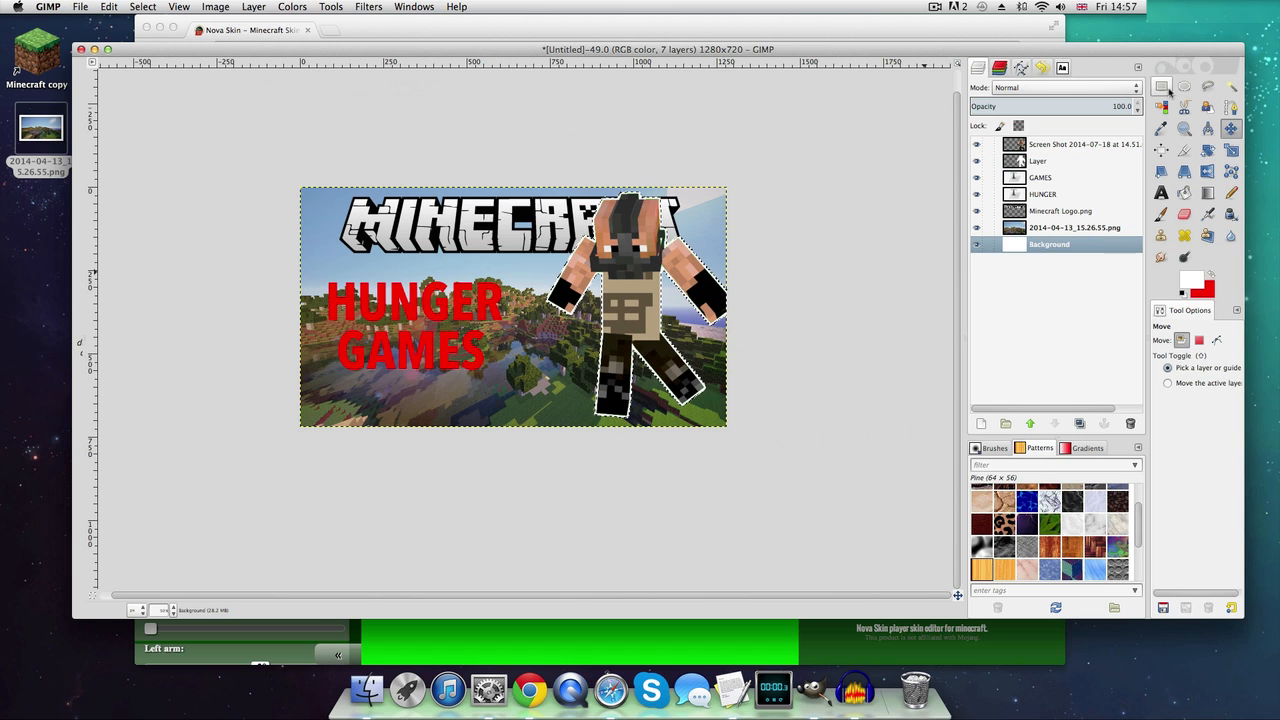
click(1163, 88)
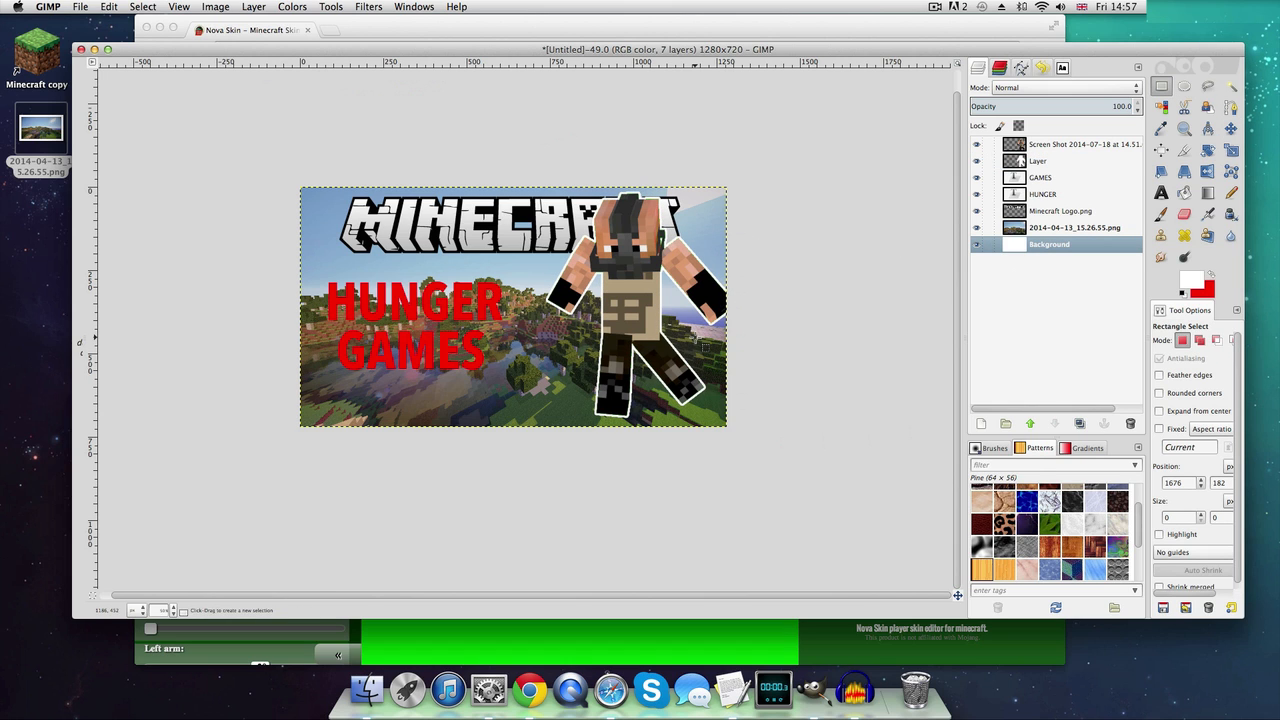
Merge the character layer down into the white outline layer beneath it
click(1052, 148)
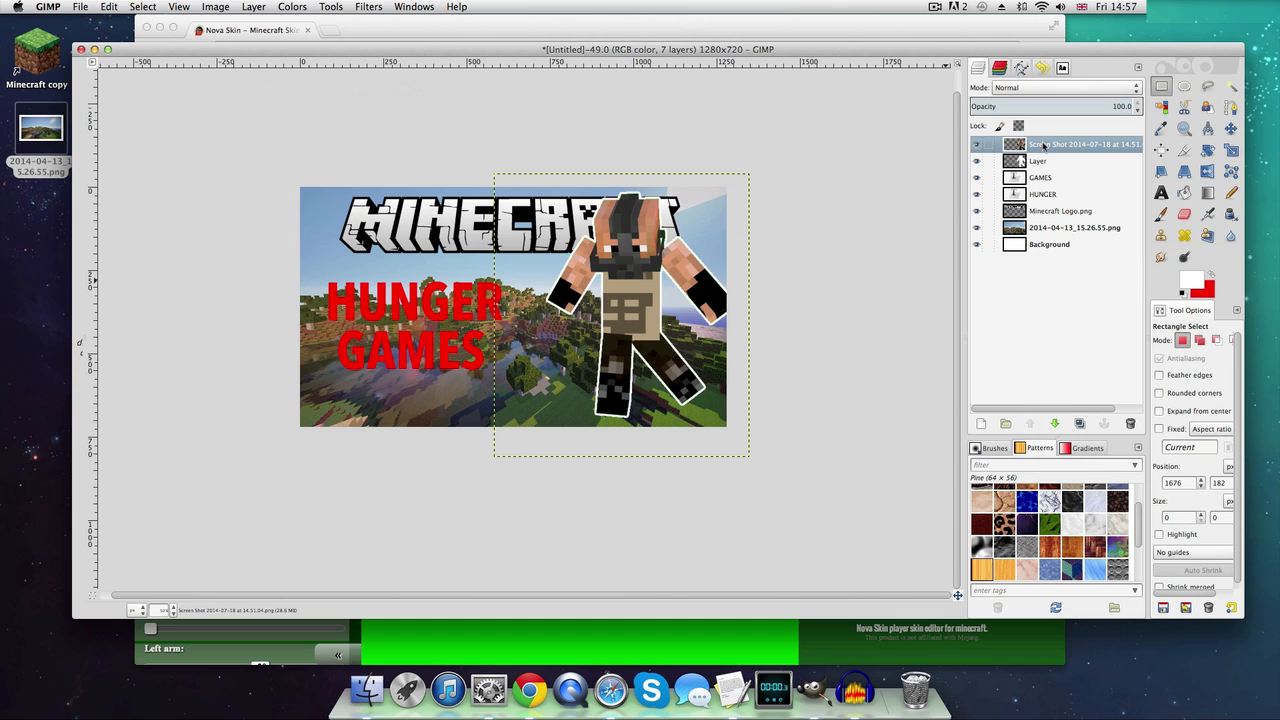
right_click(1043, 147)
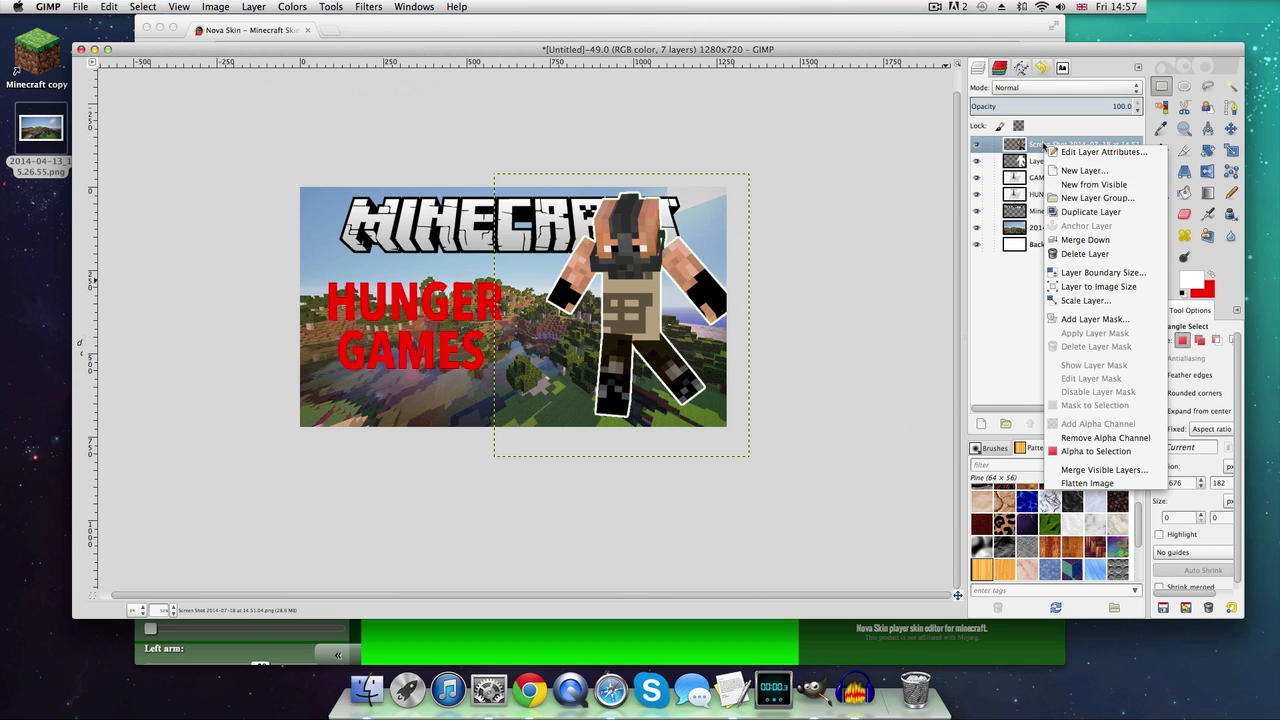
click(1075, 240)
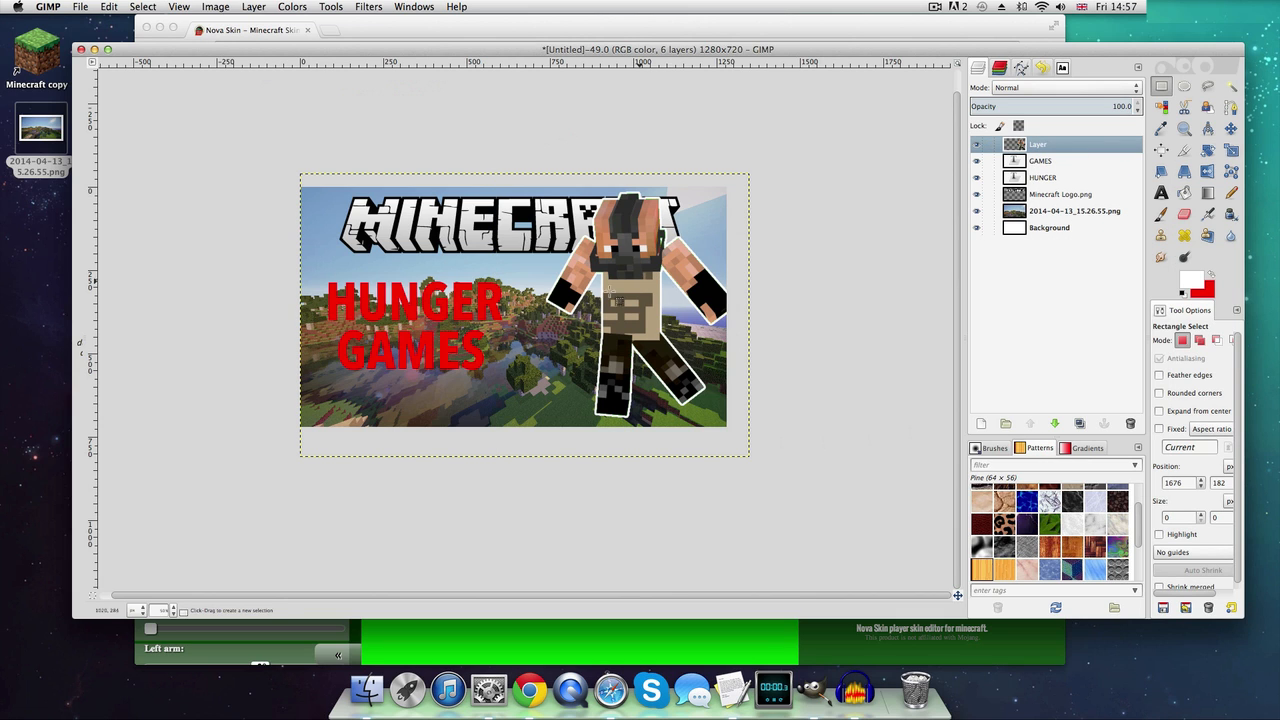
Scale up the outlined character layer until the figure spans the full height of the image
click(1231, 150)
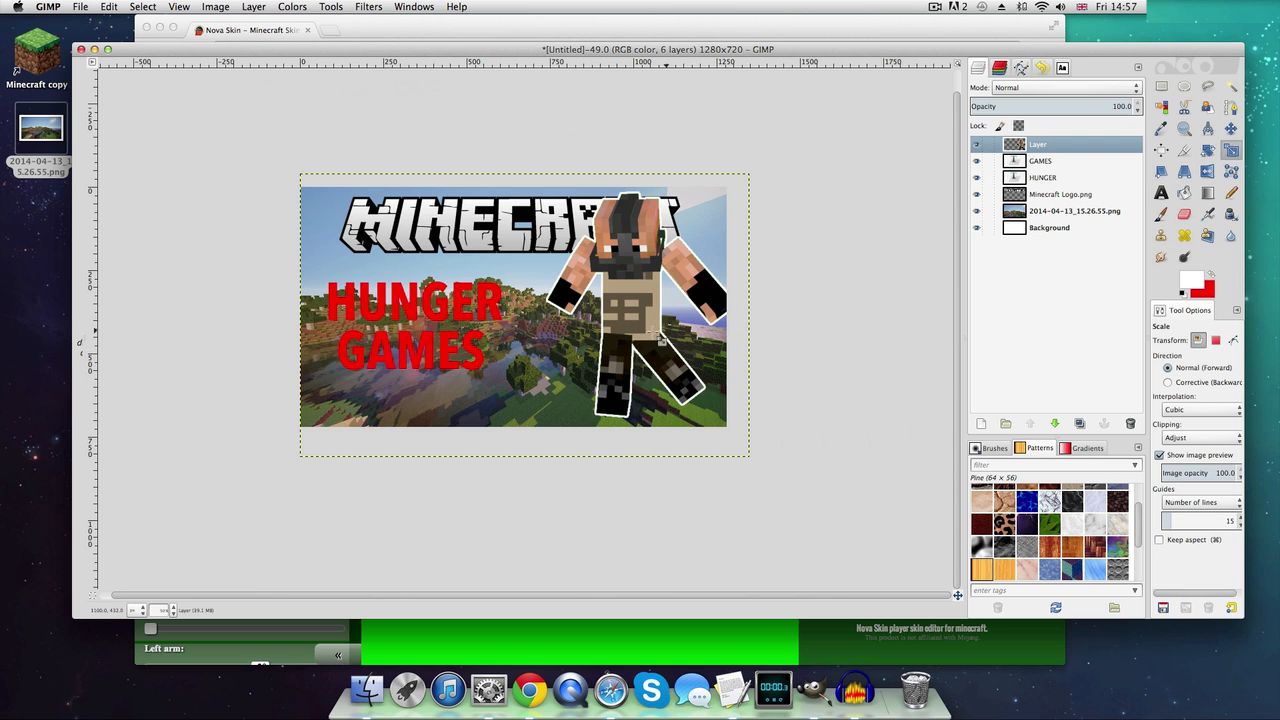
click(660, 340)
drag(752, 462, 792, 500)
drag(302, 172, 302, 145)
click(353, 125)
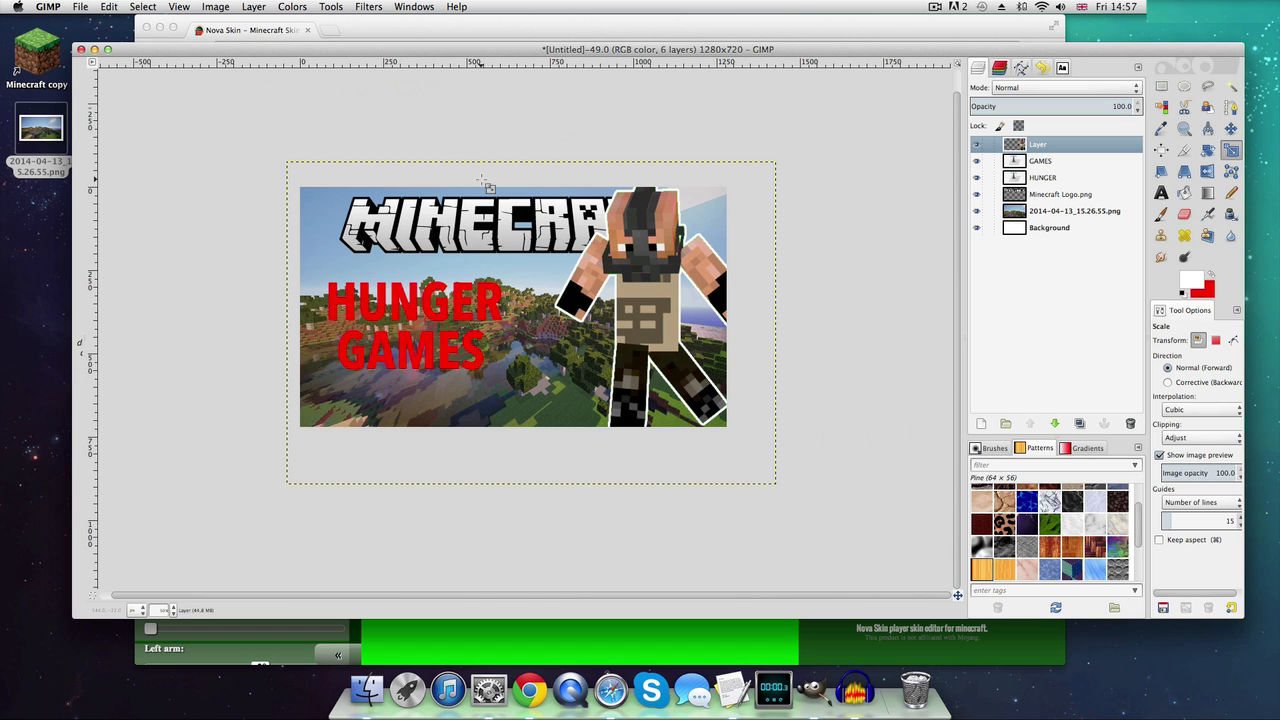
Select the outline of the HUNGER text from its layer's alpha channel
click(1064, 178)
right_click(1049, 181)
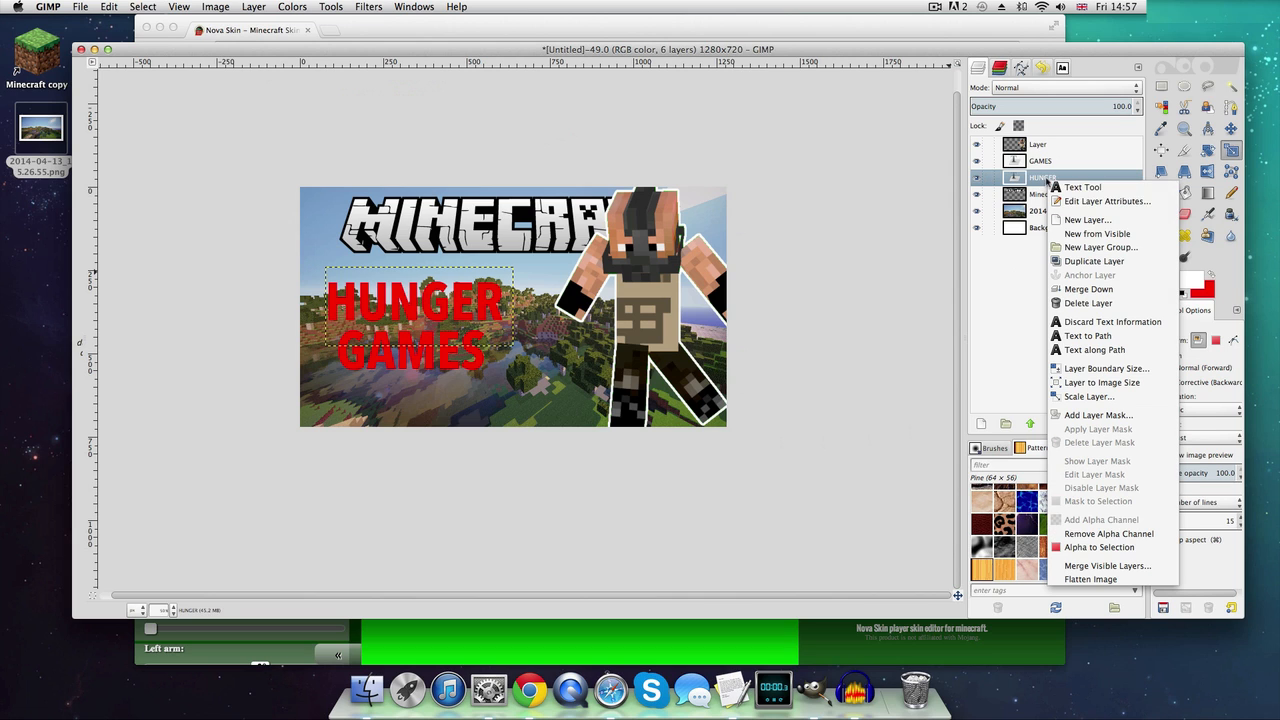
click(1104, 547)
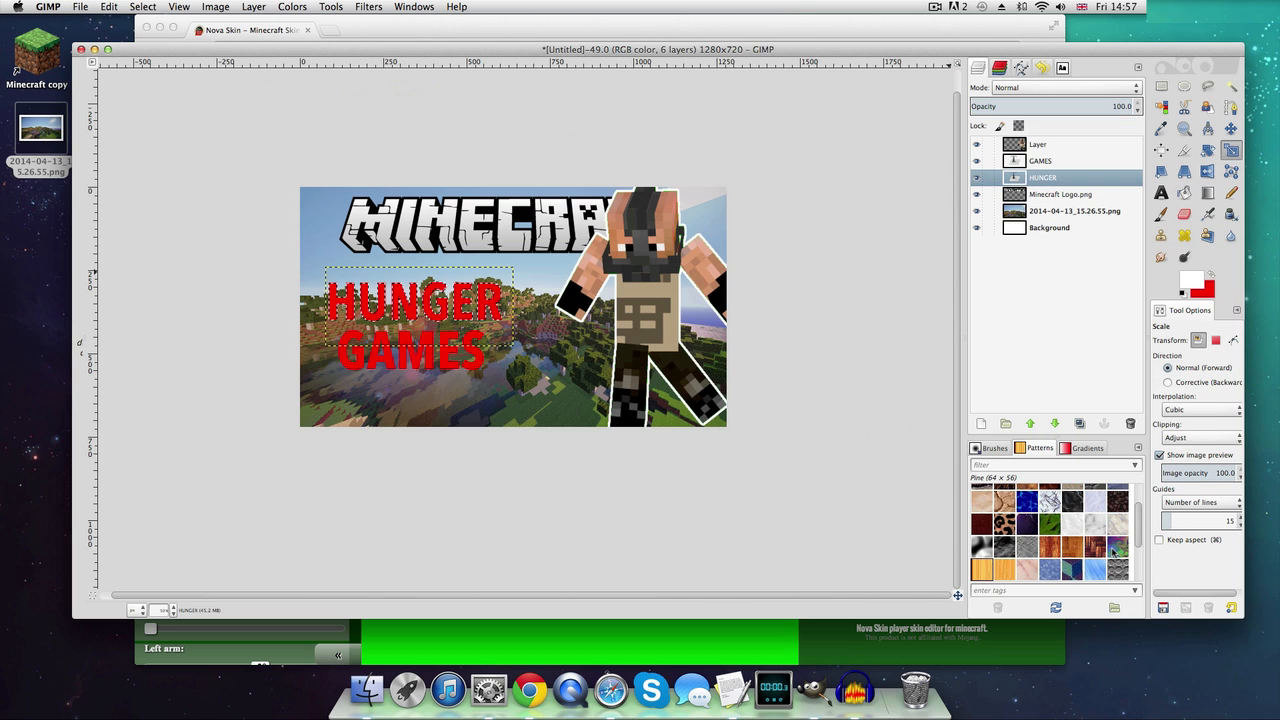
Extend the HUNGER layer's boundary size to 599 × 238 px with zero offset
click(254, 7)
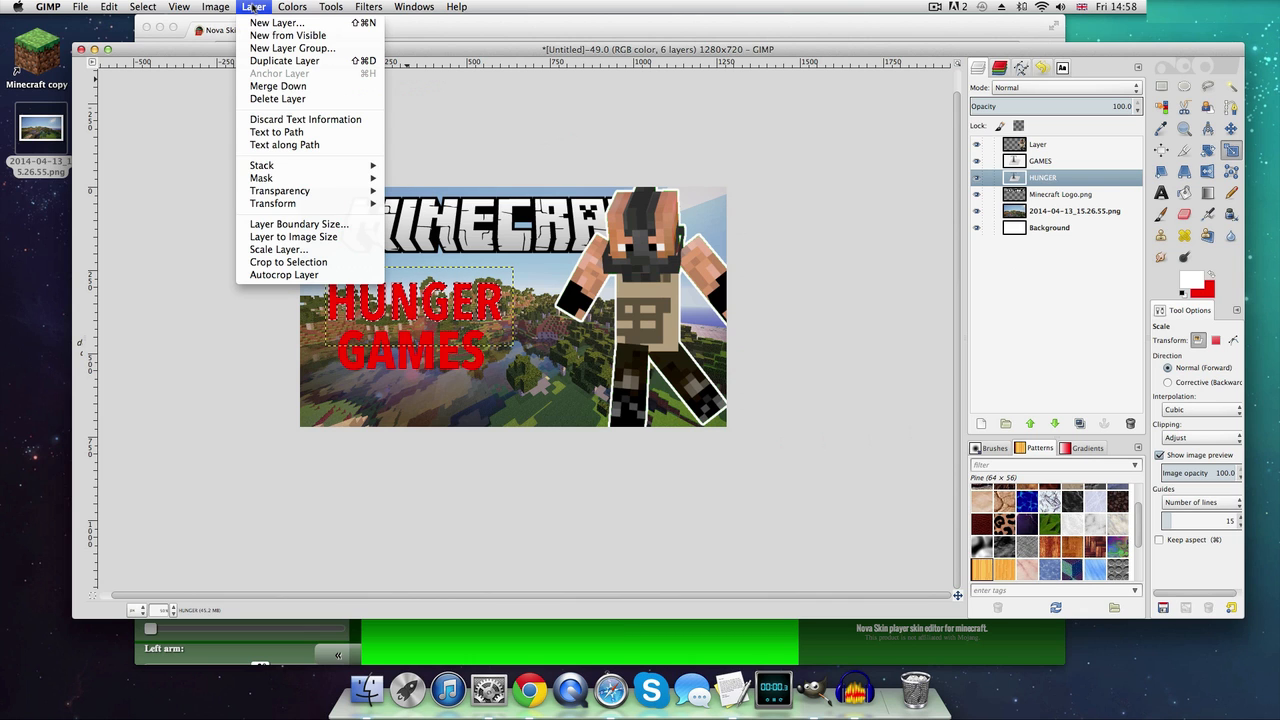
click(296, 222)
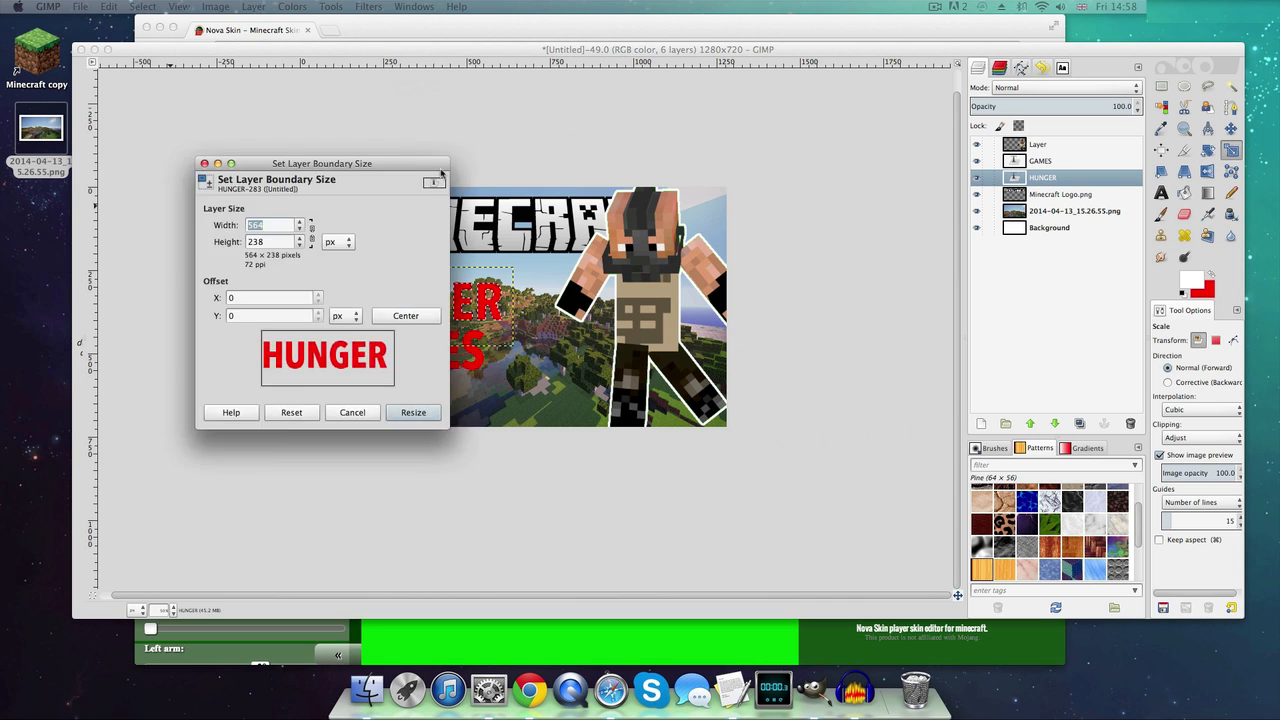
drag(320, 141, 823, 120)
click(799, 181)
drag(799, 181, 799, 181)
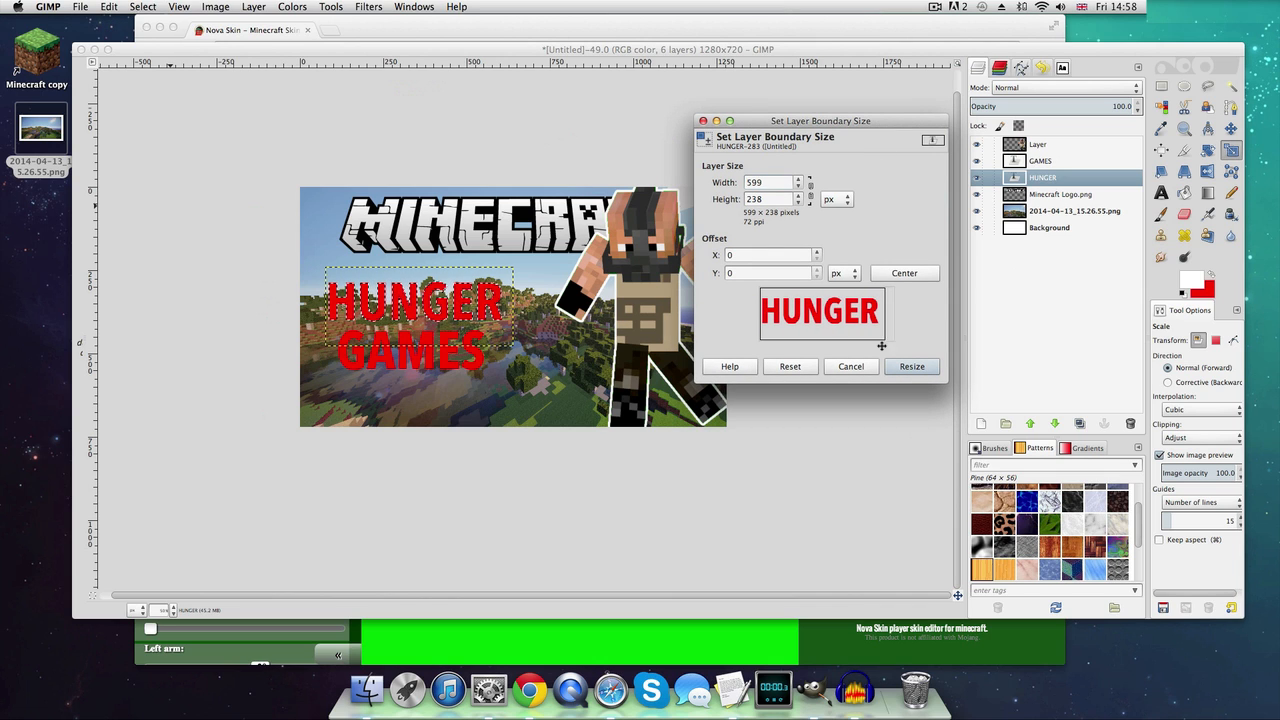
click(911, 366)
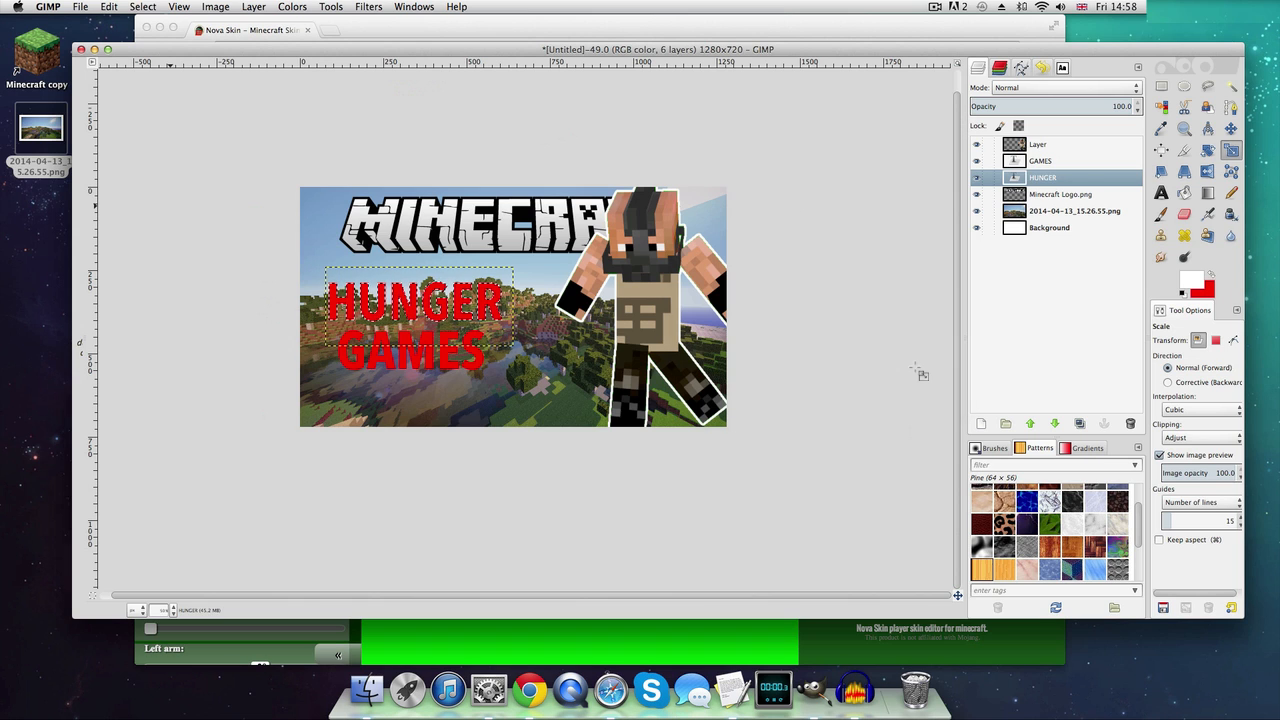
Grow the HUNGER text selection by 6 px
click(143, 7)
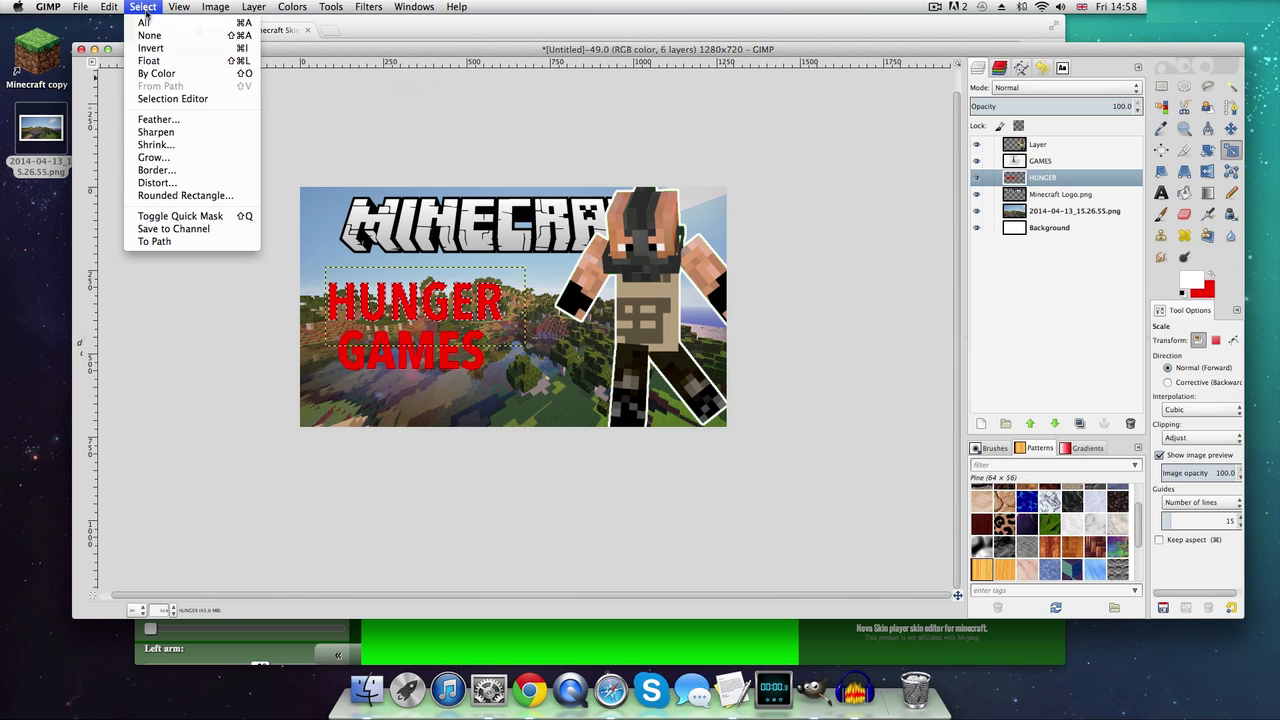
click(183, 153)
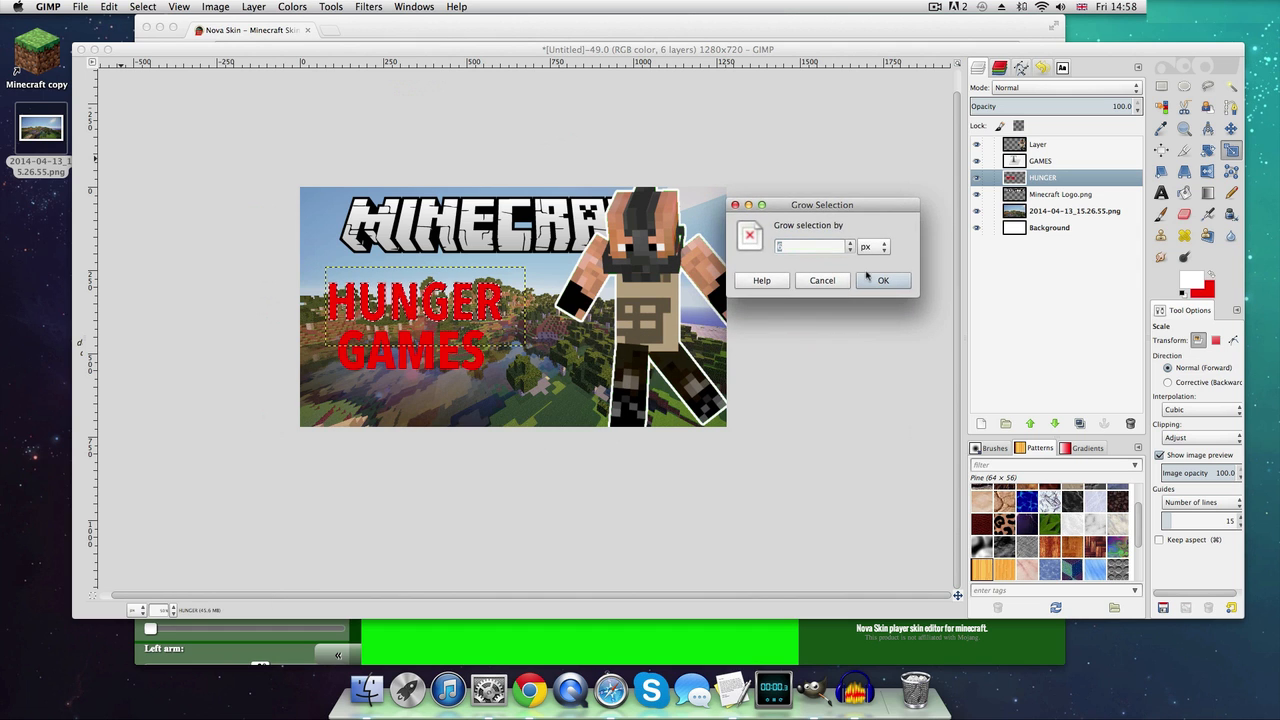
click(870, 280)
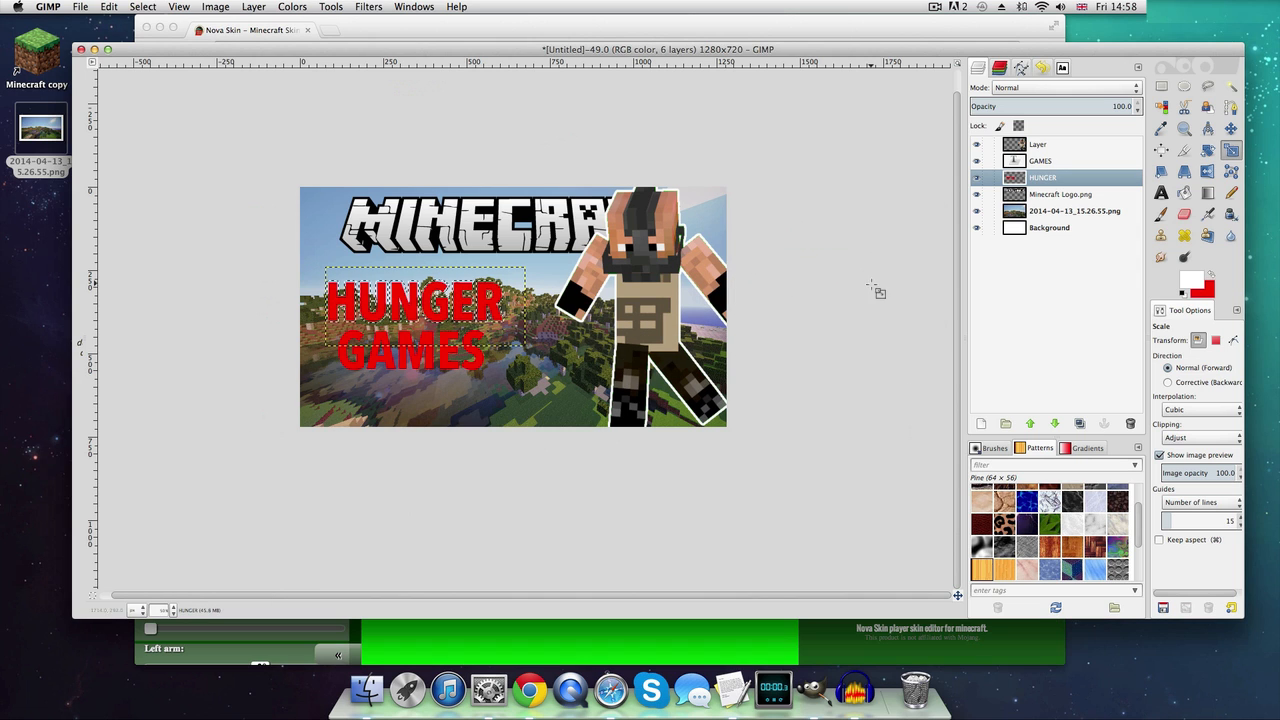
Create a transparent 1280 × 720 px layer directly beneath the HUNGER layer and fill the selection on it with white
right_click(1022, 268)
click(1054, 293)
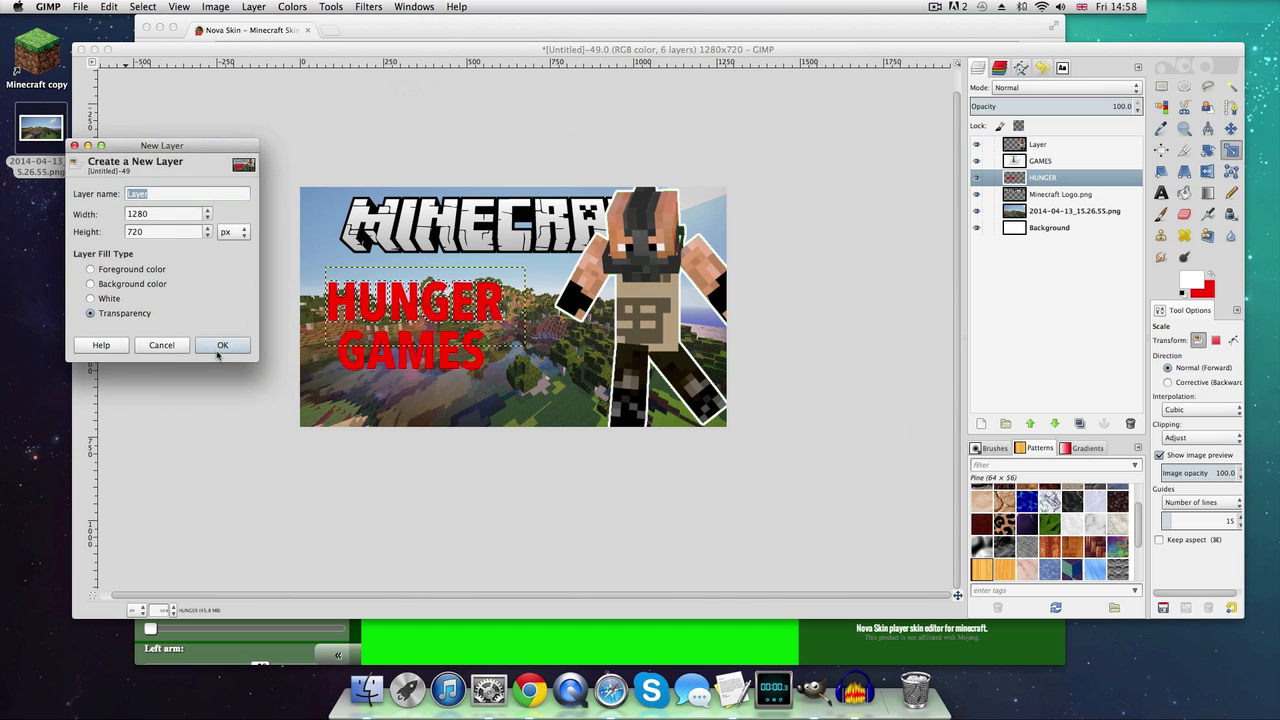
click(222, 345)
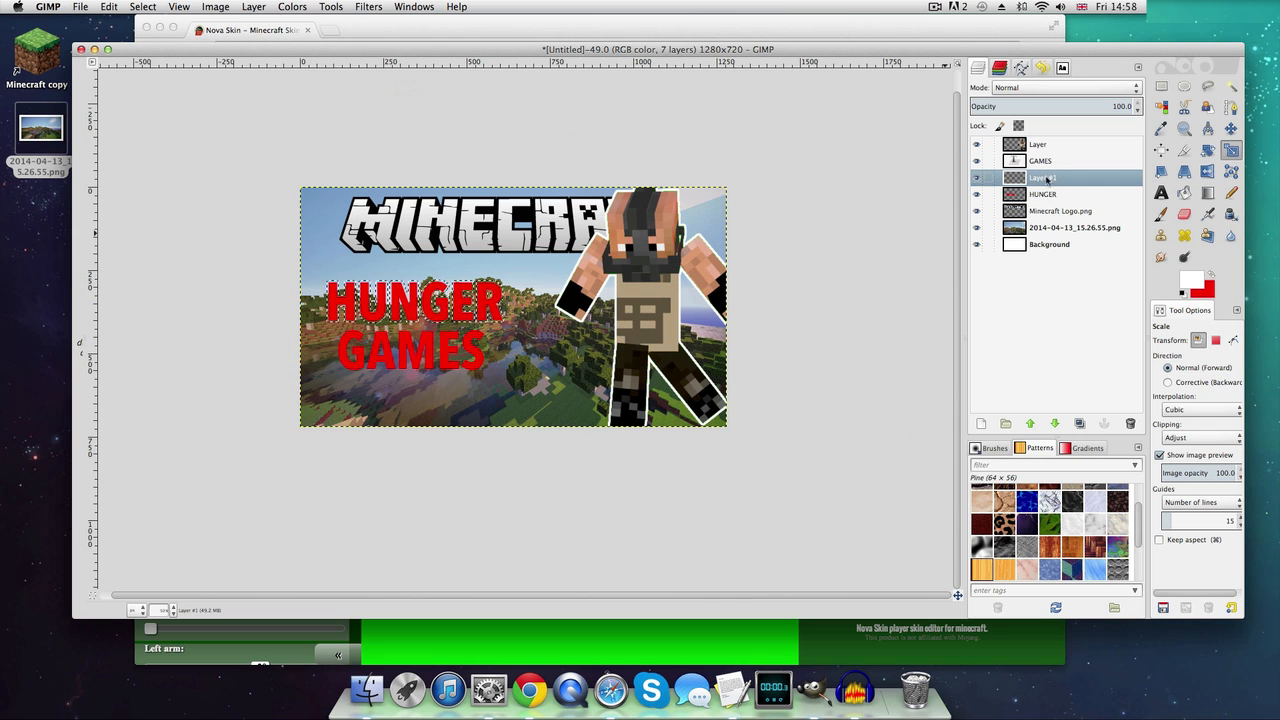
drag(1046, 180, 1050, 203)
click(109, 7)
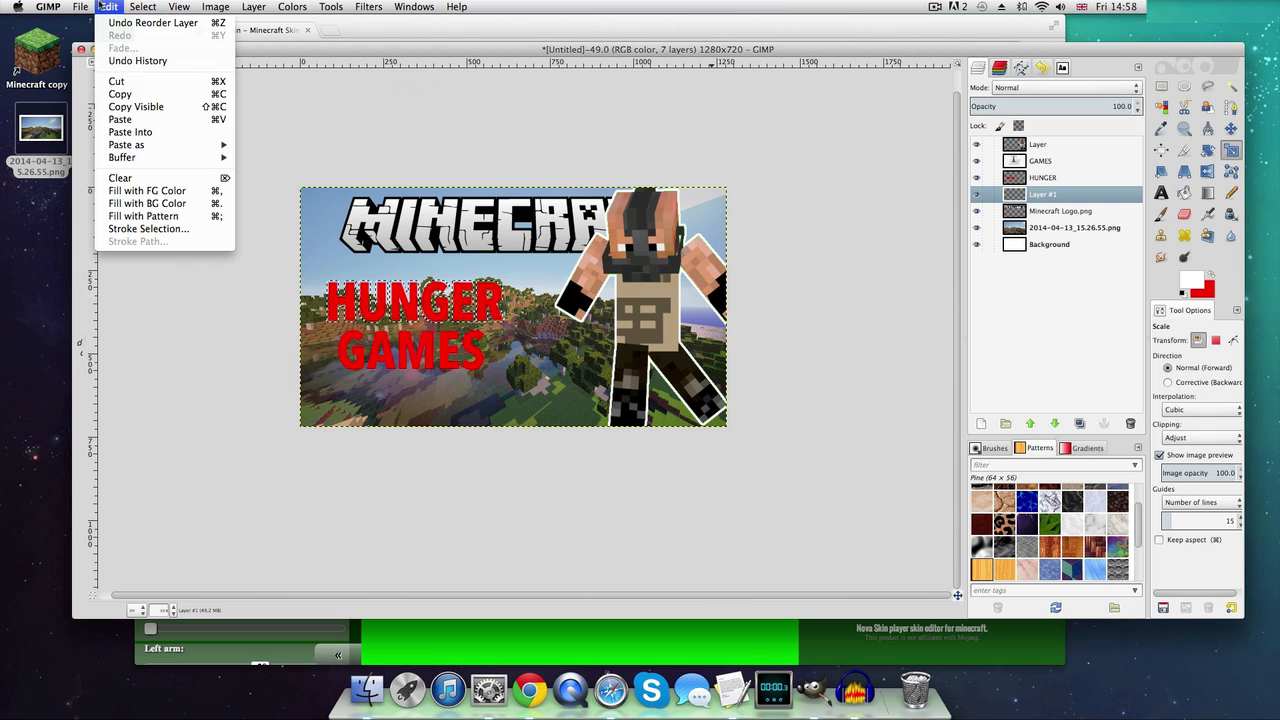
click(148, 177)
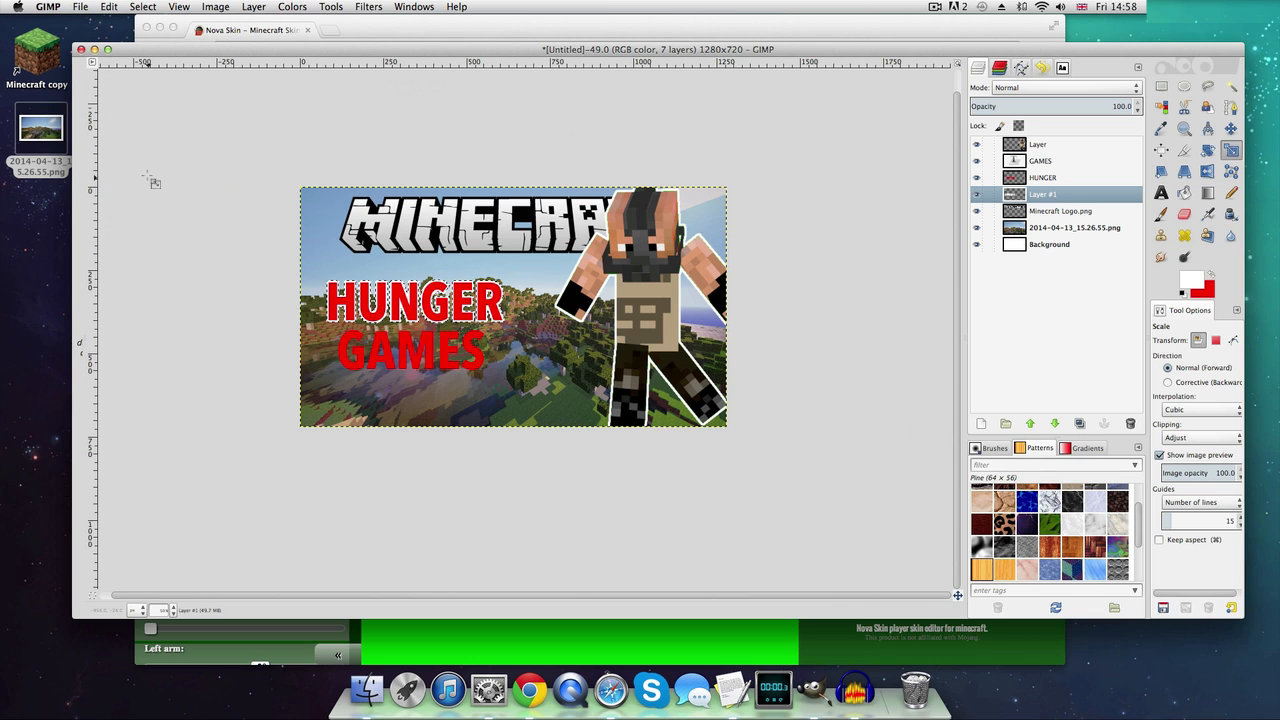
Merge the HUNGER text layer down into its white outline layer
click(1045, 178)
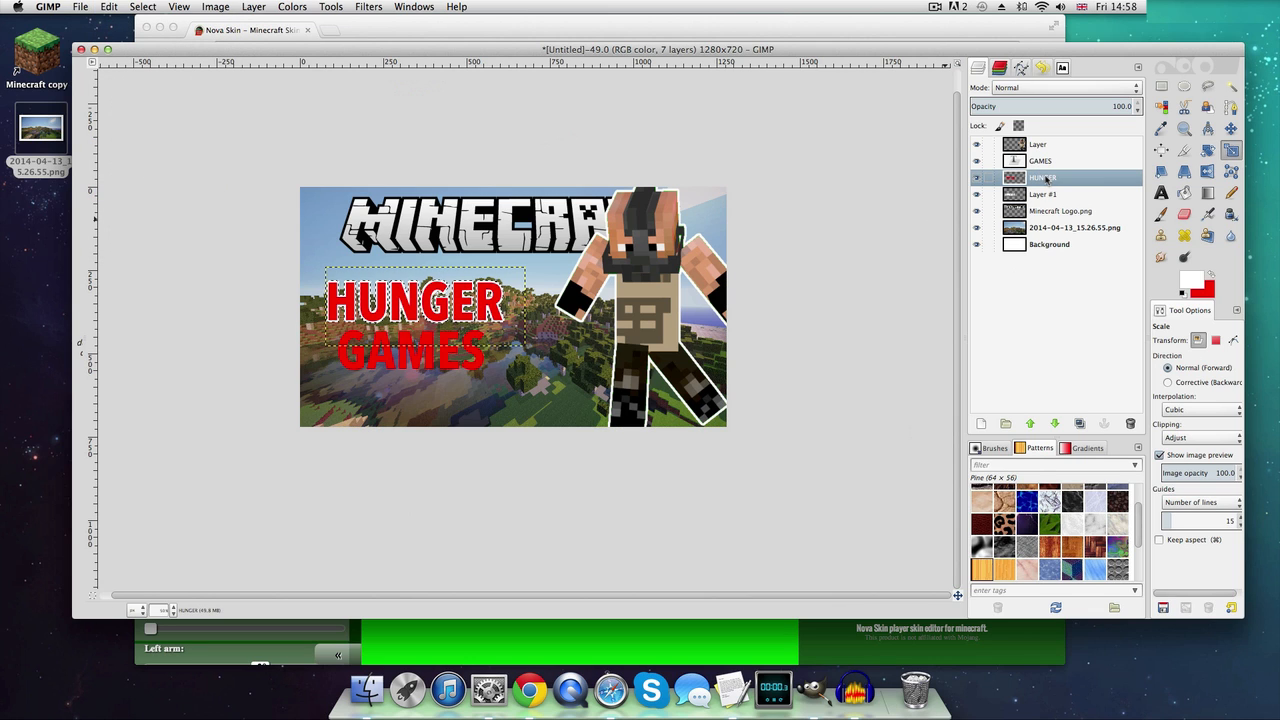
right_click(1045, 178)
click(1088, 273)
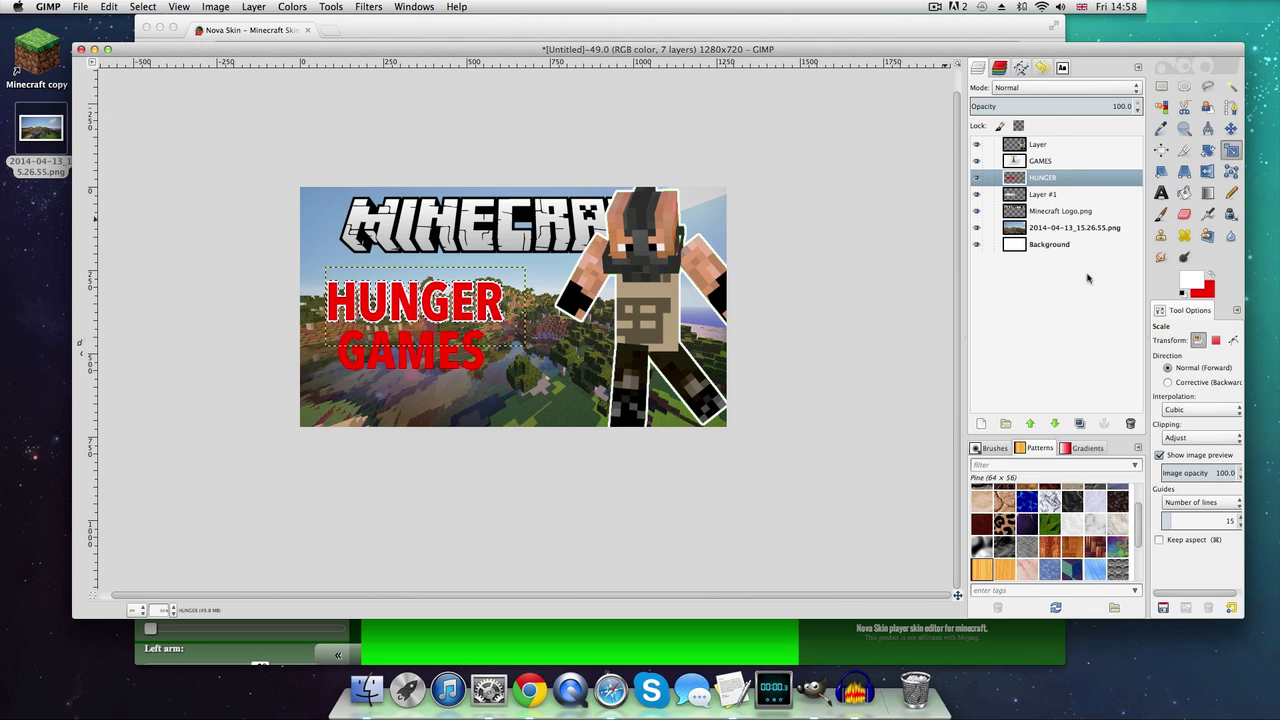
Scale the outlined HUNGER text to 606 × 147 px
click(474, 295)
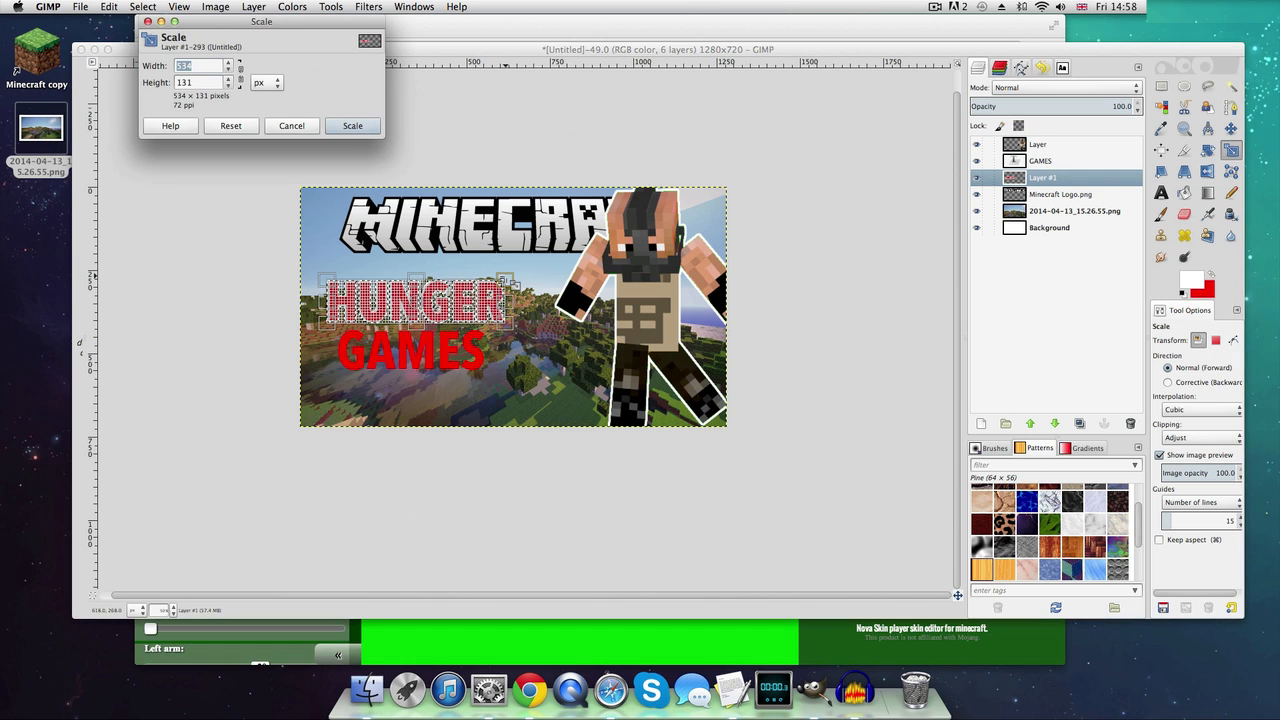
drag(505, 278, 532, 273)
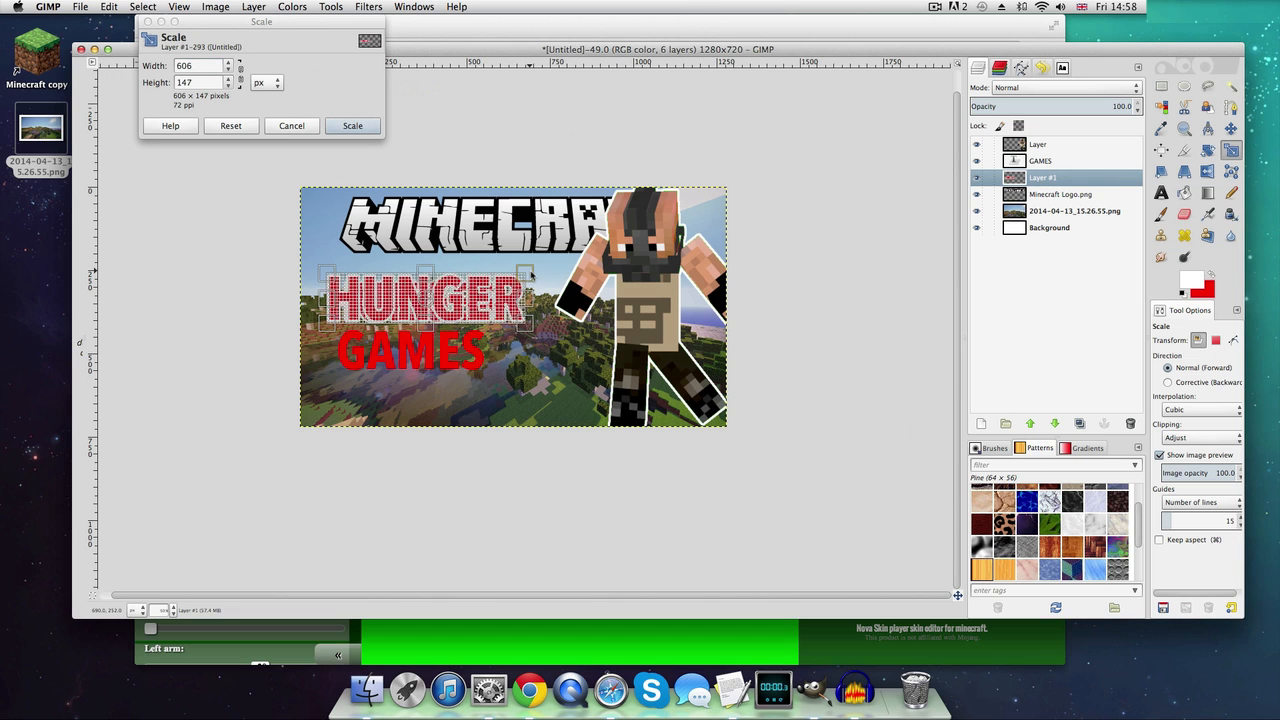
click(366, 129)
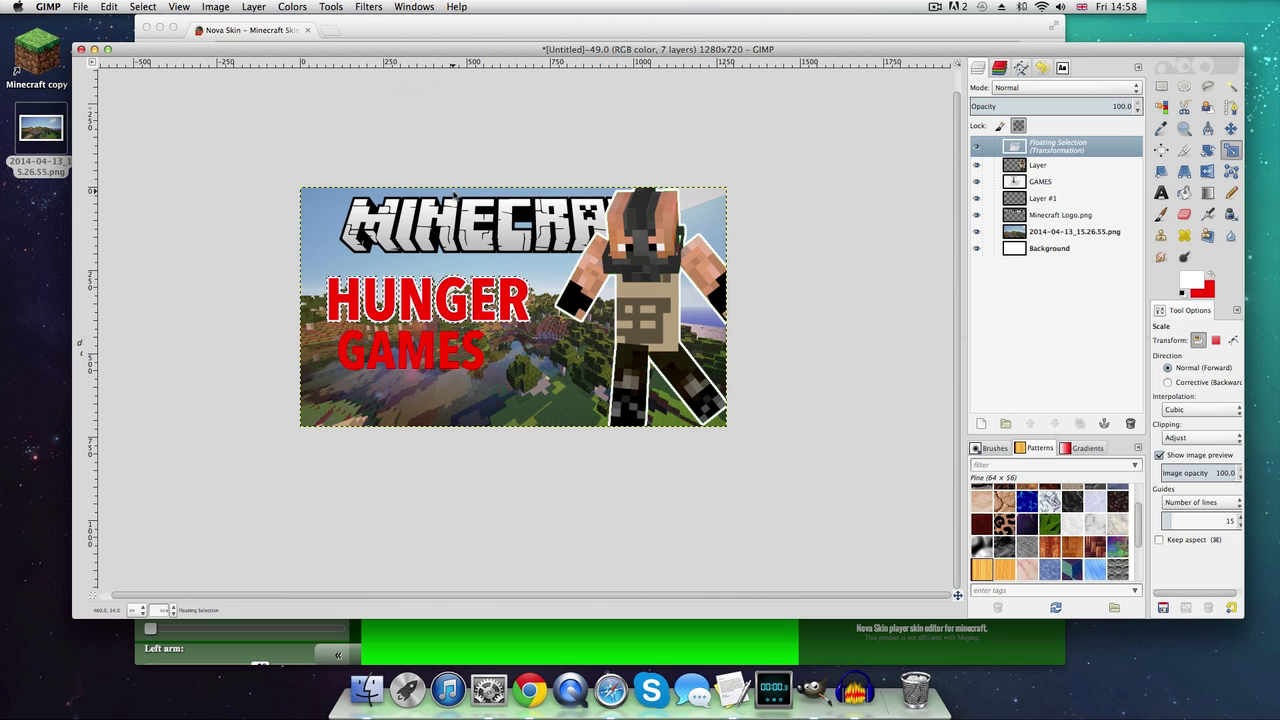
Nudge the scaled HUNGER text slightly to the left and anchor the floating selection
key(m)
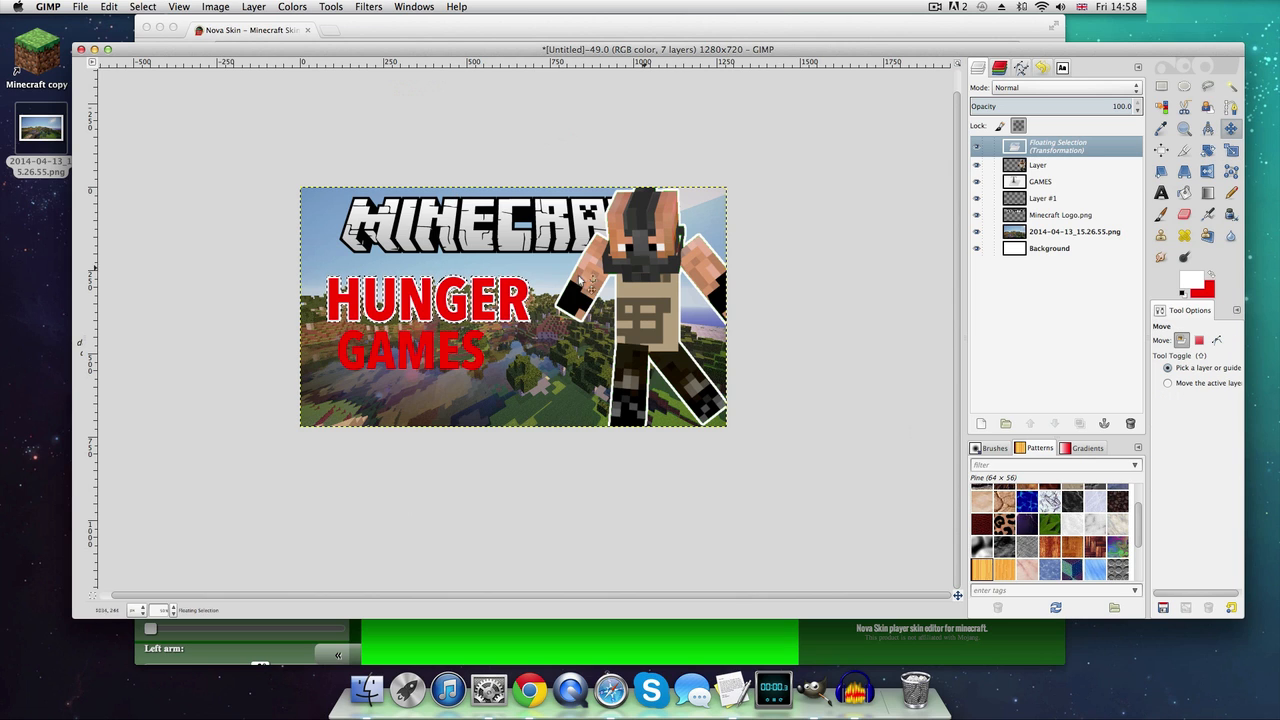
drag(423, 310, 419, 310)
key(ctrl+h)
key(r)
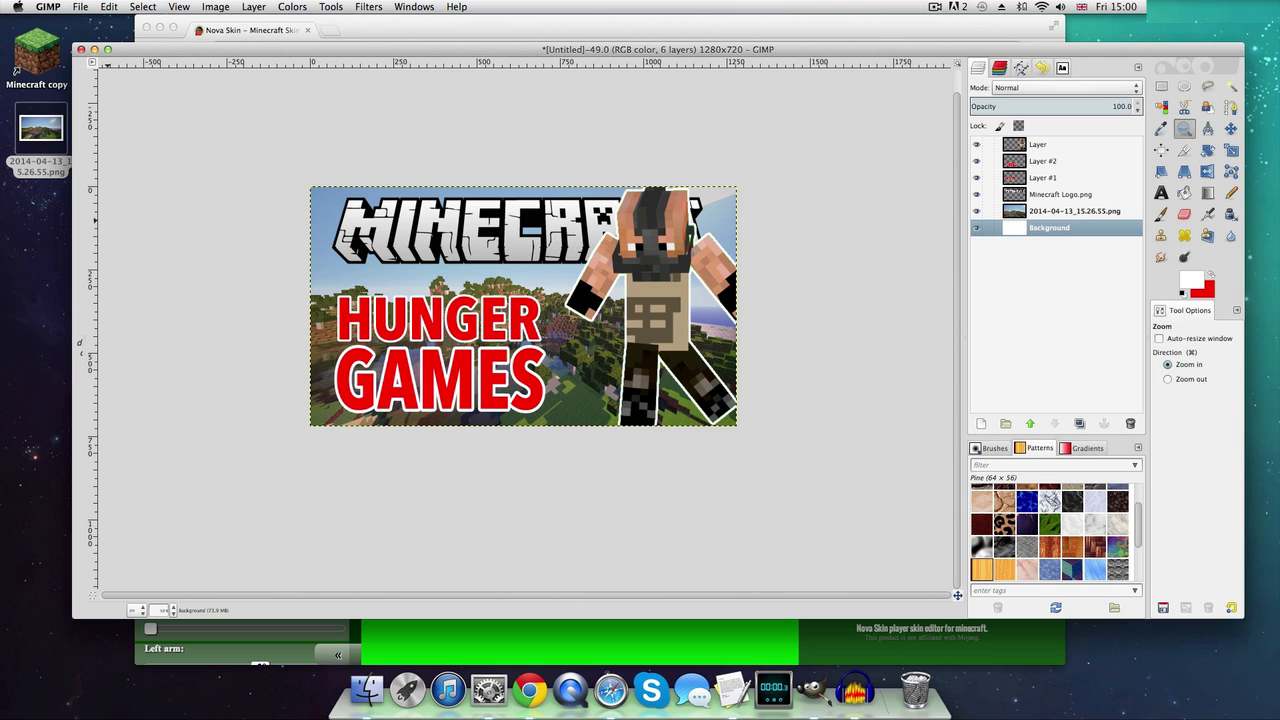
Start exporting the image, and in TextEdit write "Thumbnail 1" below HUNGER GAMES and copy it
click(84, 8)
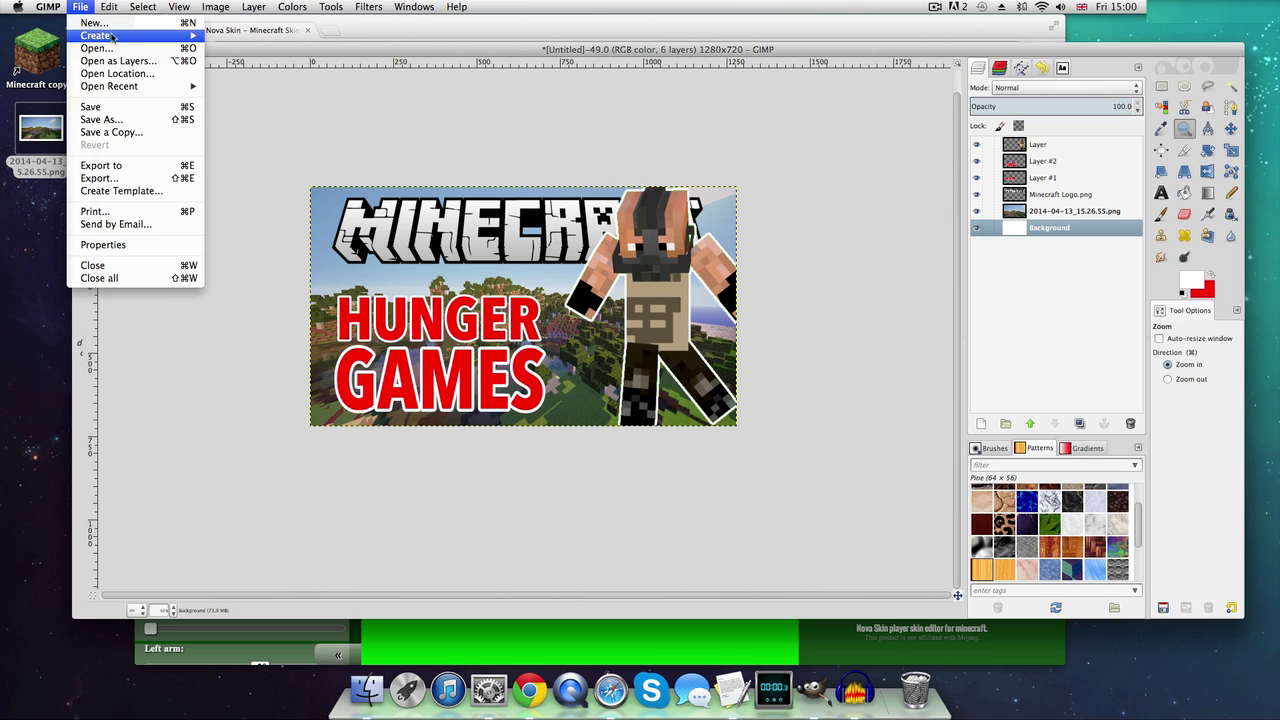
click(118, 179)
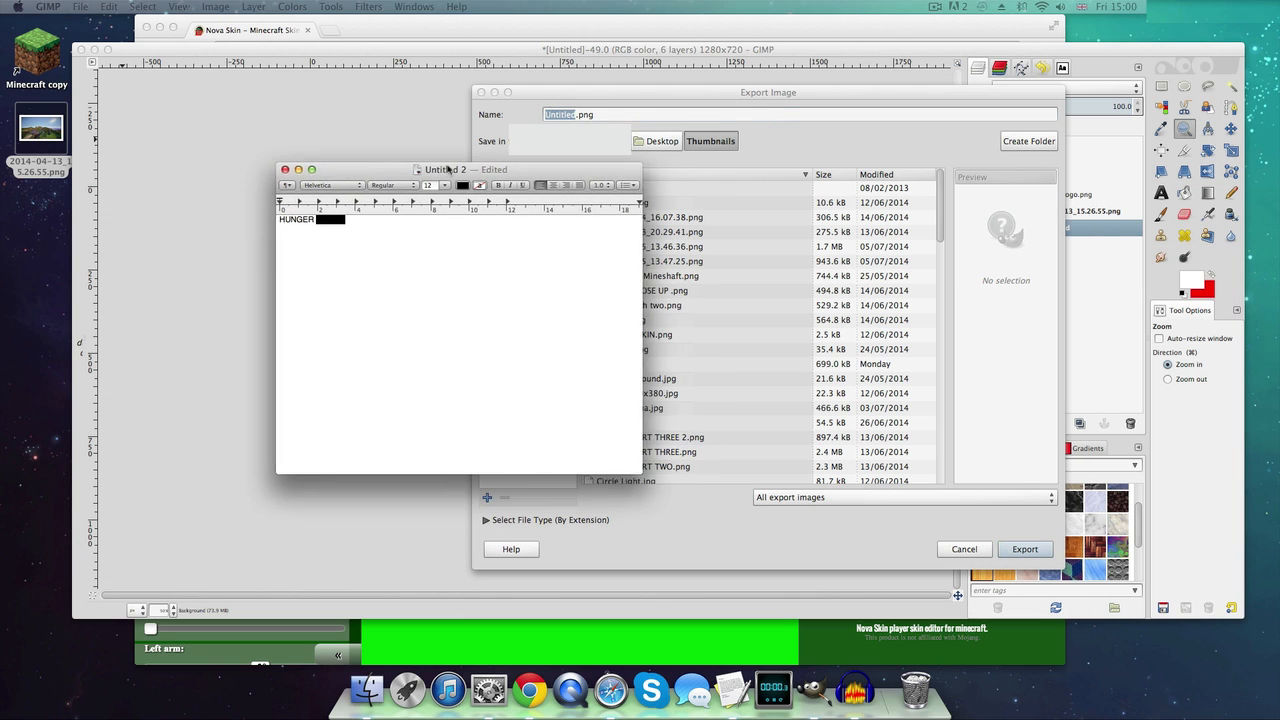
click(383, 239)
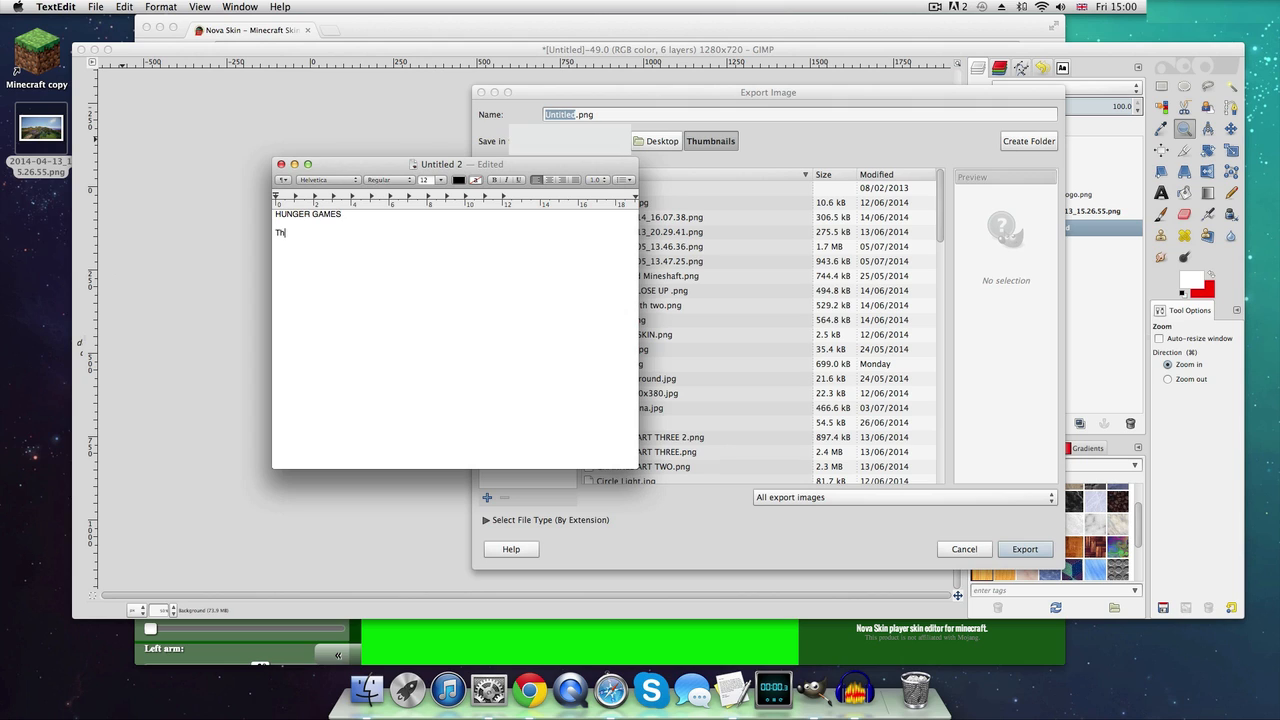
text(l 1)
drag(274, 233, 326, 235)
right_click(302, 233)
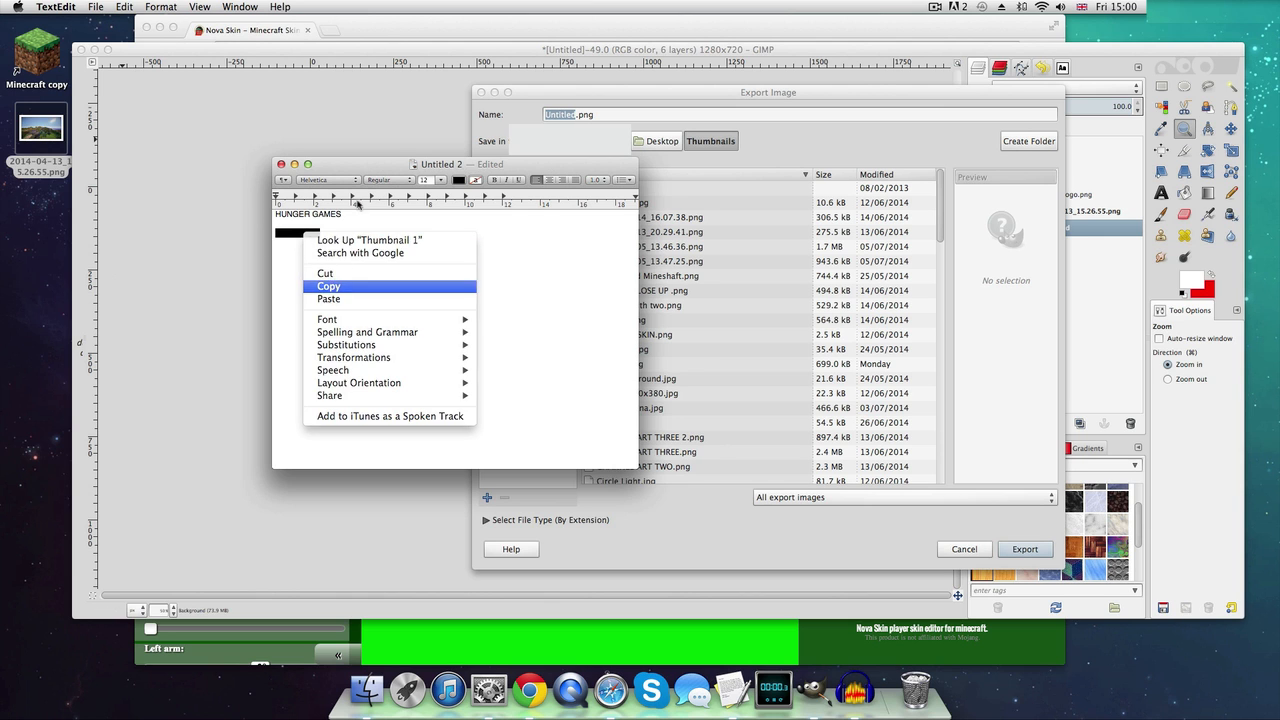
click(330, 285)
Back in GIMP, replace the export name's "Untitled" with the copied text so the file is Thumbnail 1.png
click(578, 118)
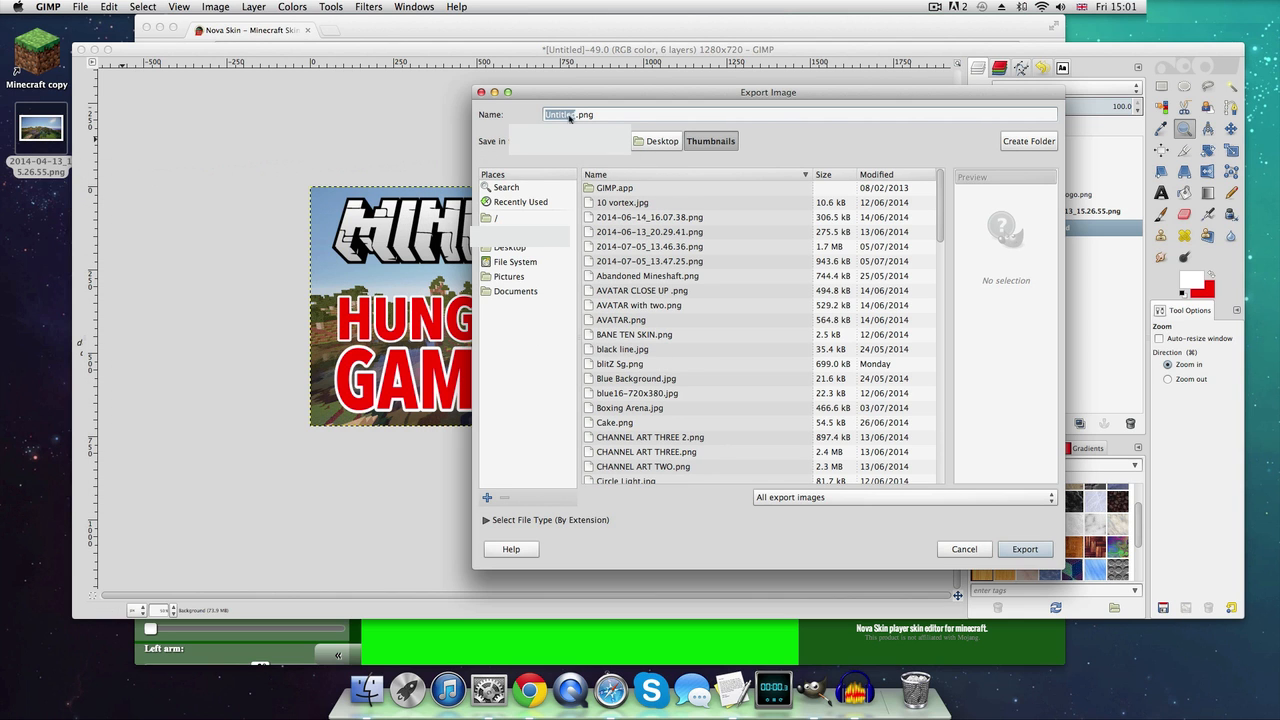
double_click(561, 114)
key(BackSpace)
right_click(546, 114)
click(580, 147)
Choose the Desktop as the destination and export Thumbnail 1.png with the given PNG options at compression level 9
click(657, 141)
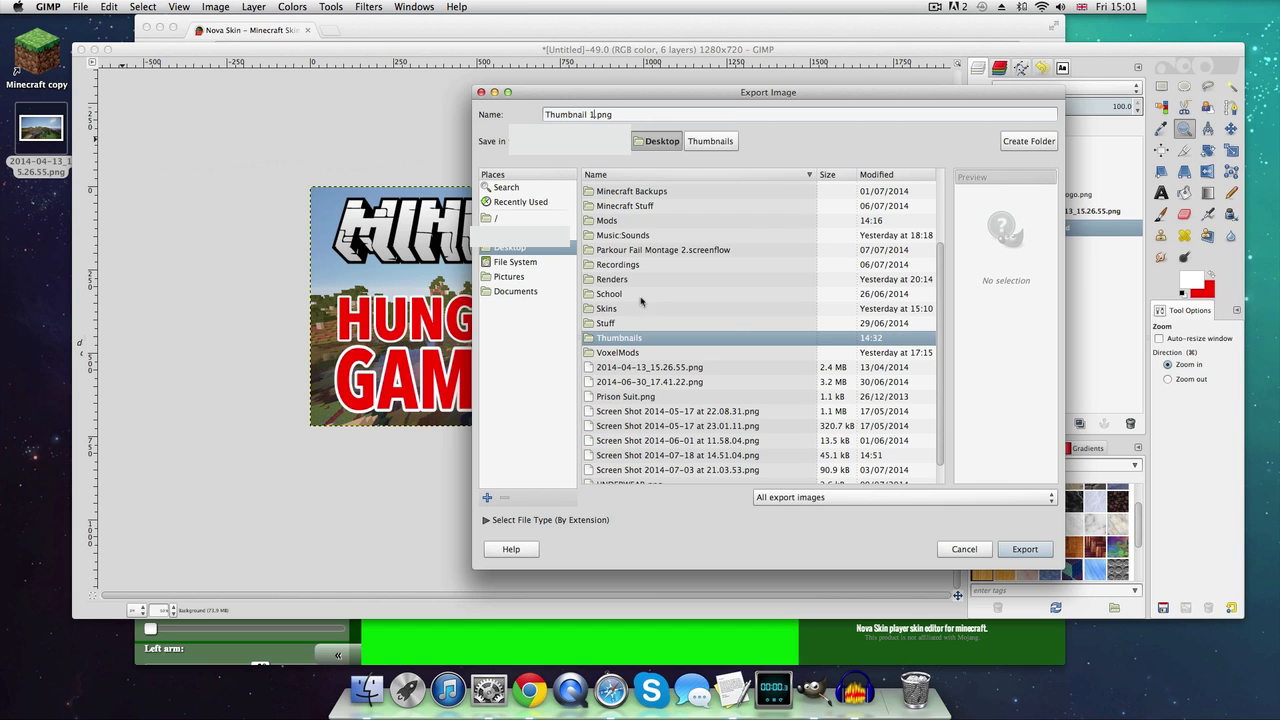
click(1025, 549)
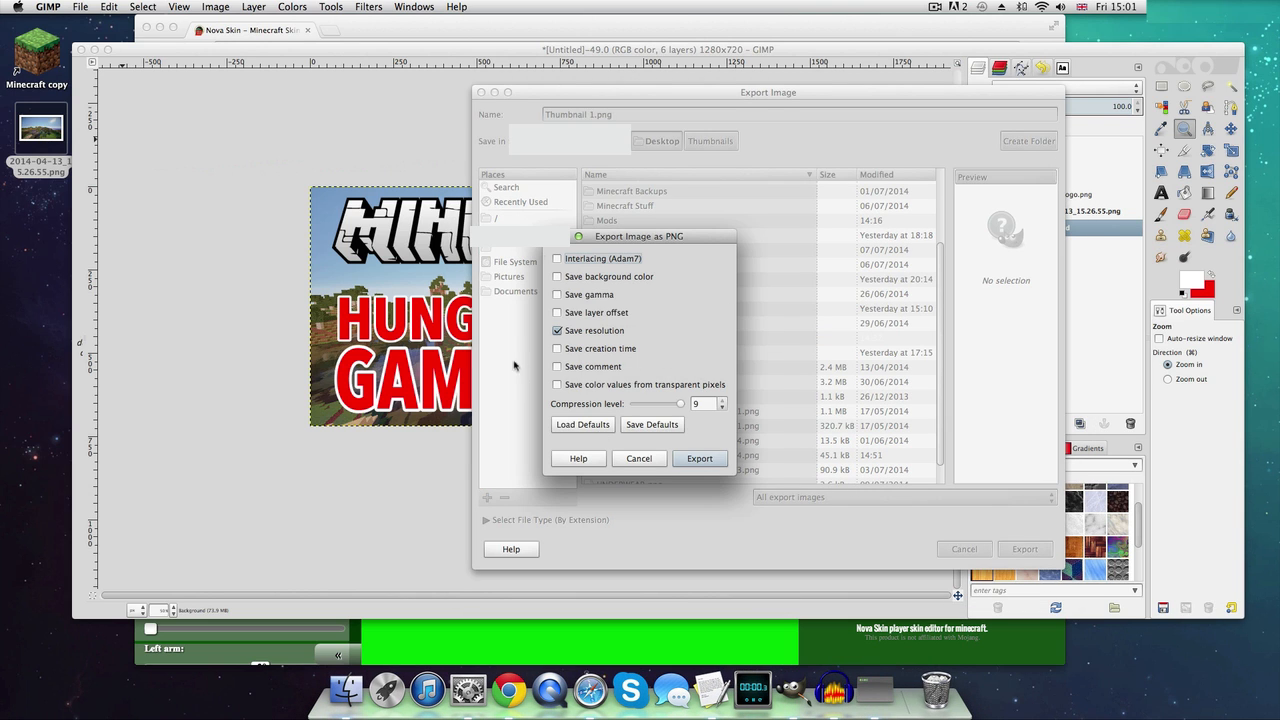
click(709, 459)
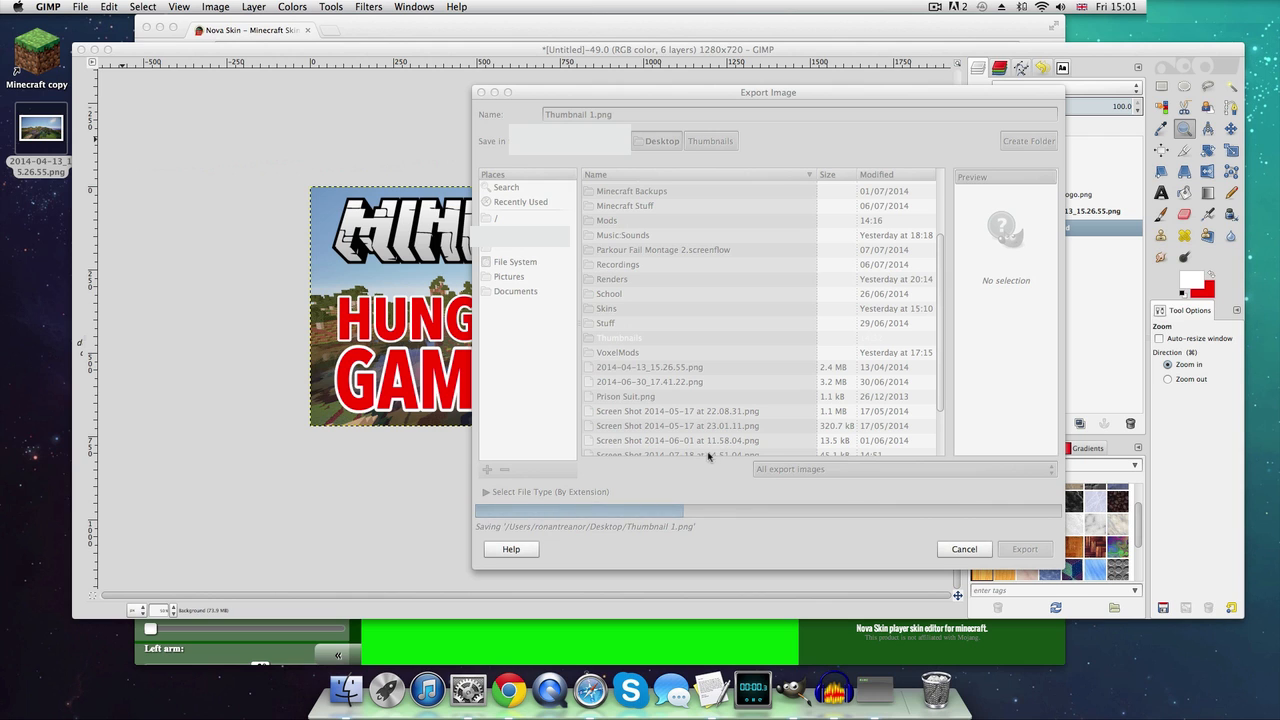